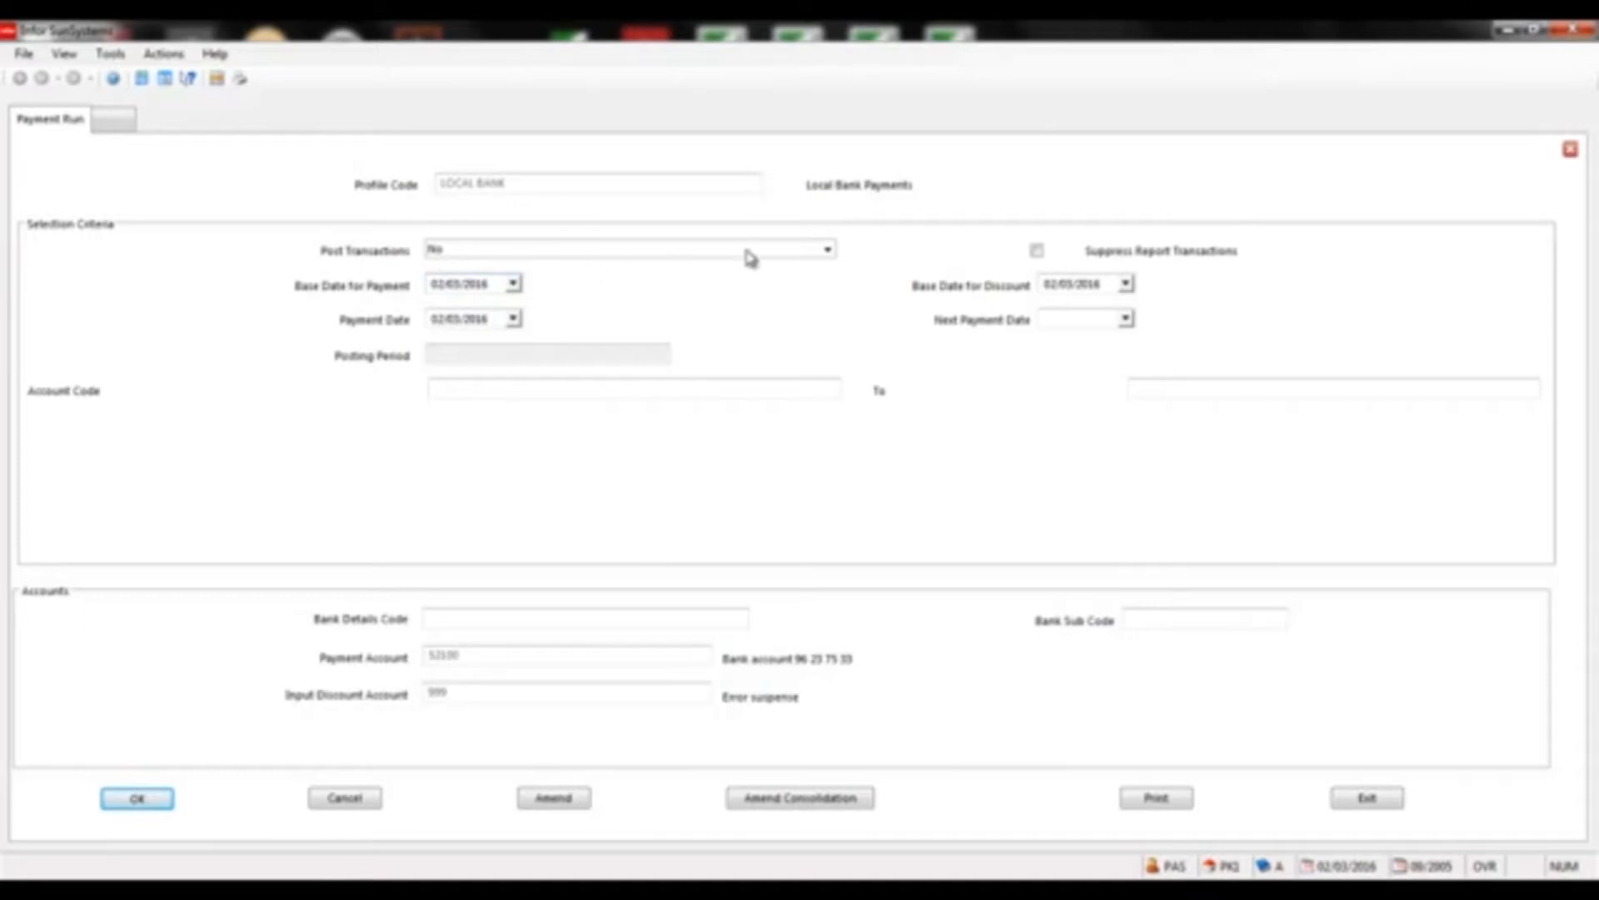
Set Post Transactions to Yes and accept the payment run selection and bank details forms
{"action": "left_click", "coordinate": [827, 250]}
{"action": "left_click", "coordinate": [664, 267]}
{"action": "left_click", "coordinate": [635, 260]}
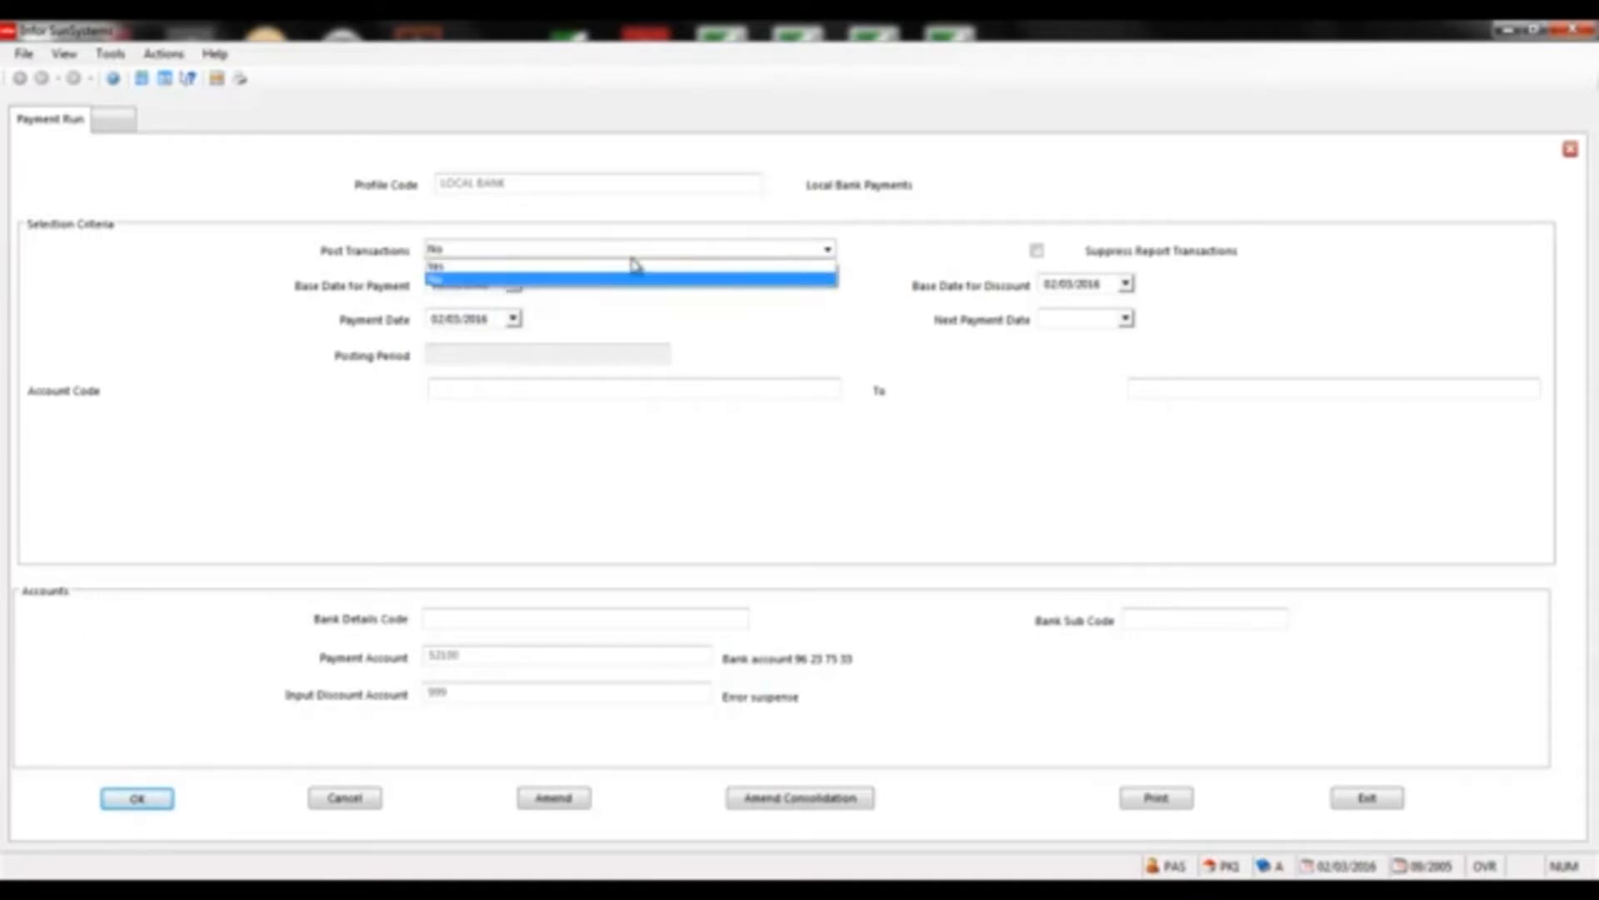
{"action": "left_click", "coordinate": [757, 267]}
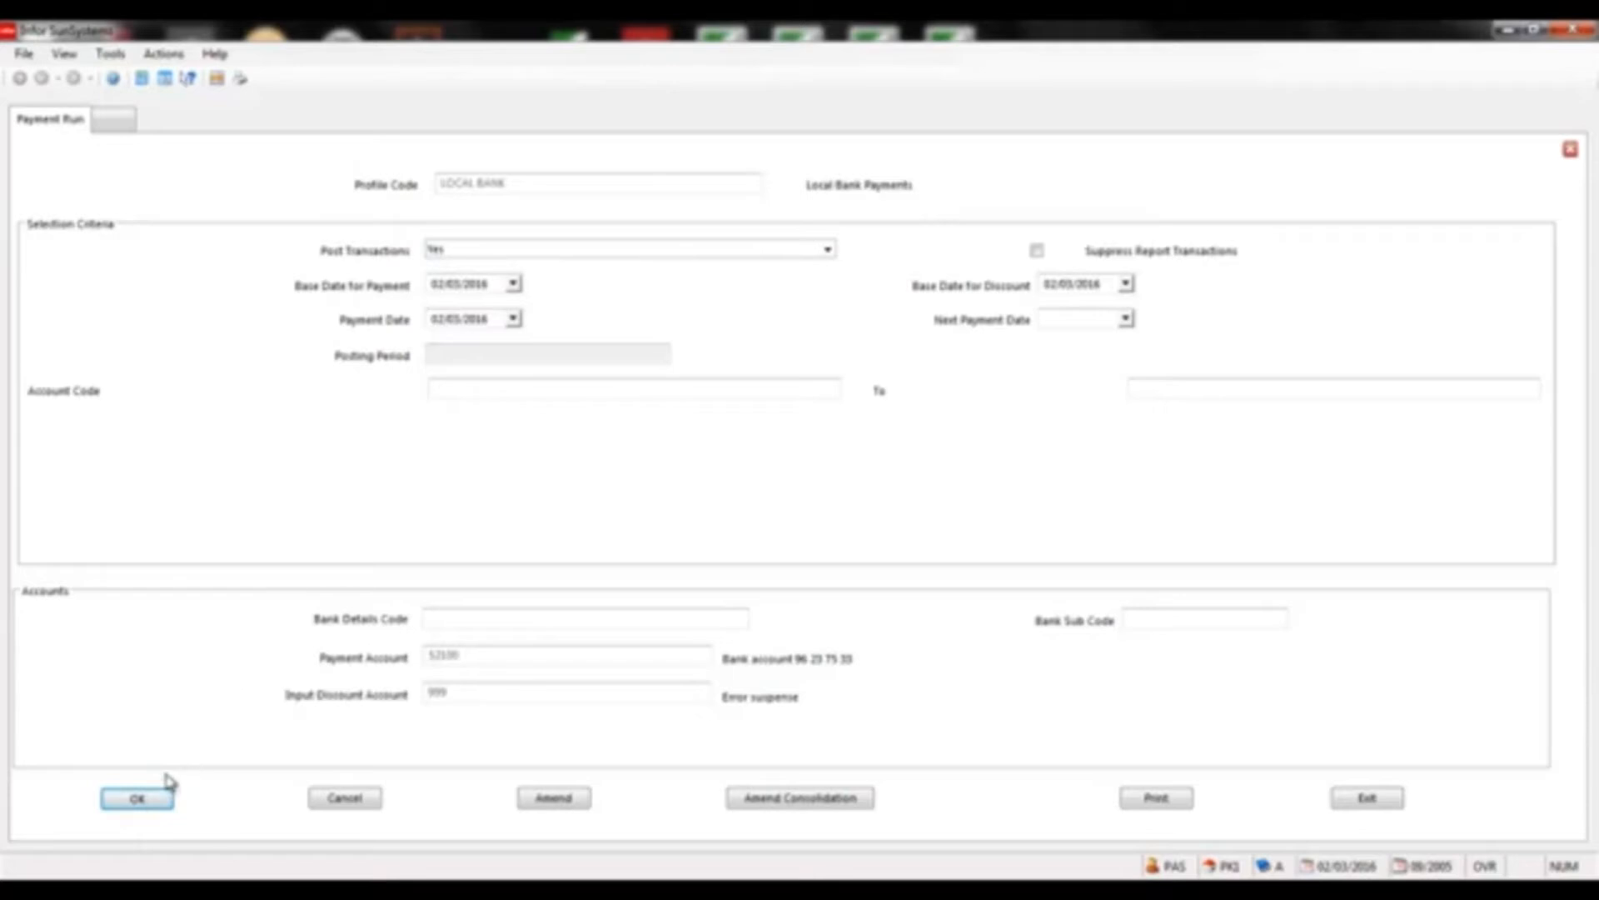
{"action": "left_click", "coordinate": [143, 797]}
{"action": "left_click", "coordinate": [143, 798]}
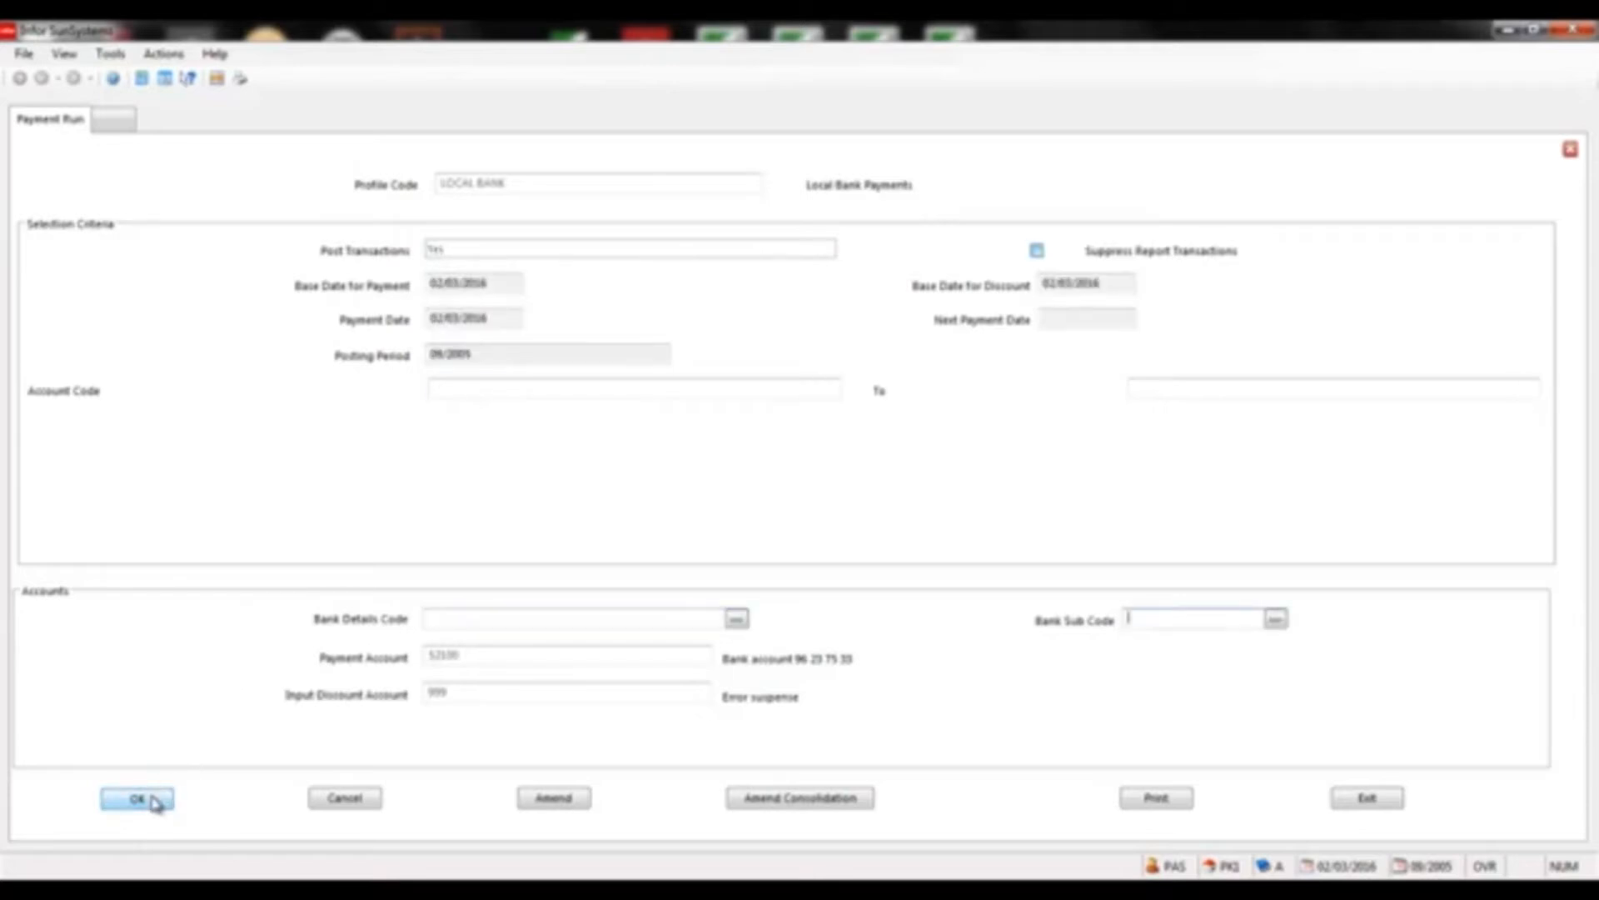
{"action": "left_click", "coordinate": [150, 799]}
{"action": "left_click", "coordinate": [150, 800]}
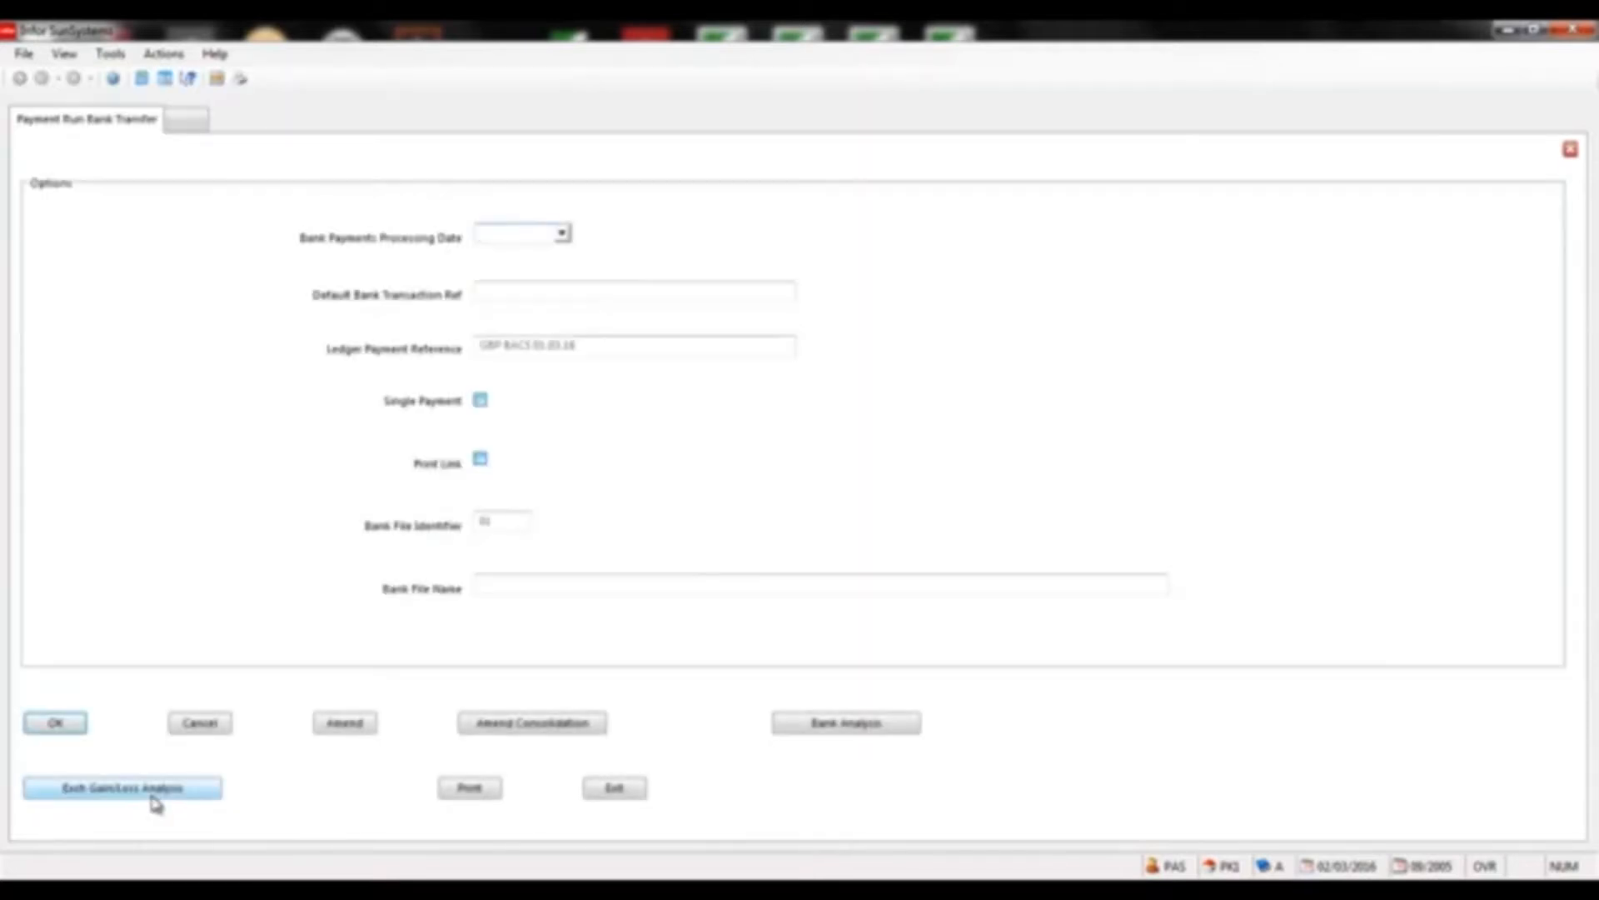
Submit the bank transfer options as a Single Payment under ledger reference GBP BACS 02.03.16
{"action": "left_click", "coordinate": [58, 720]}
{"action": "left_click", "coordinate": [547, 345]}
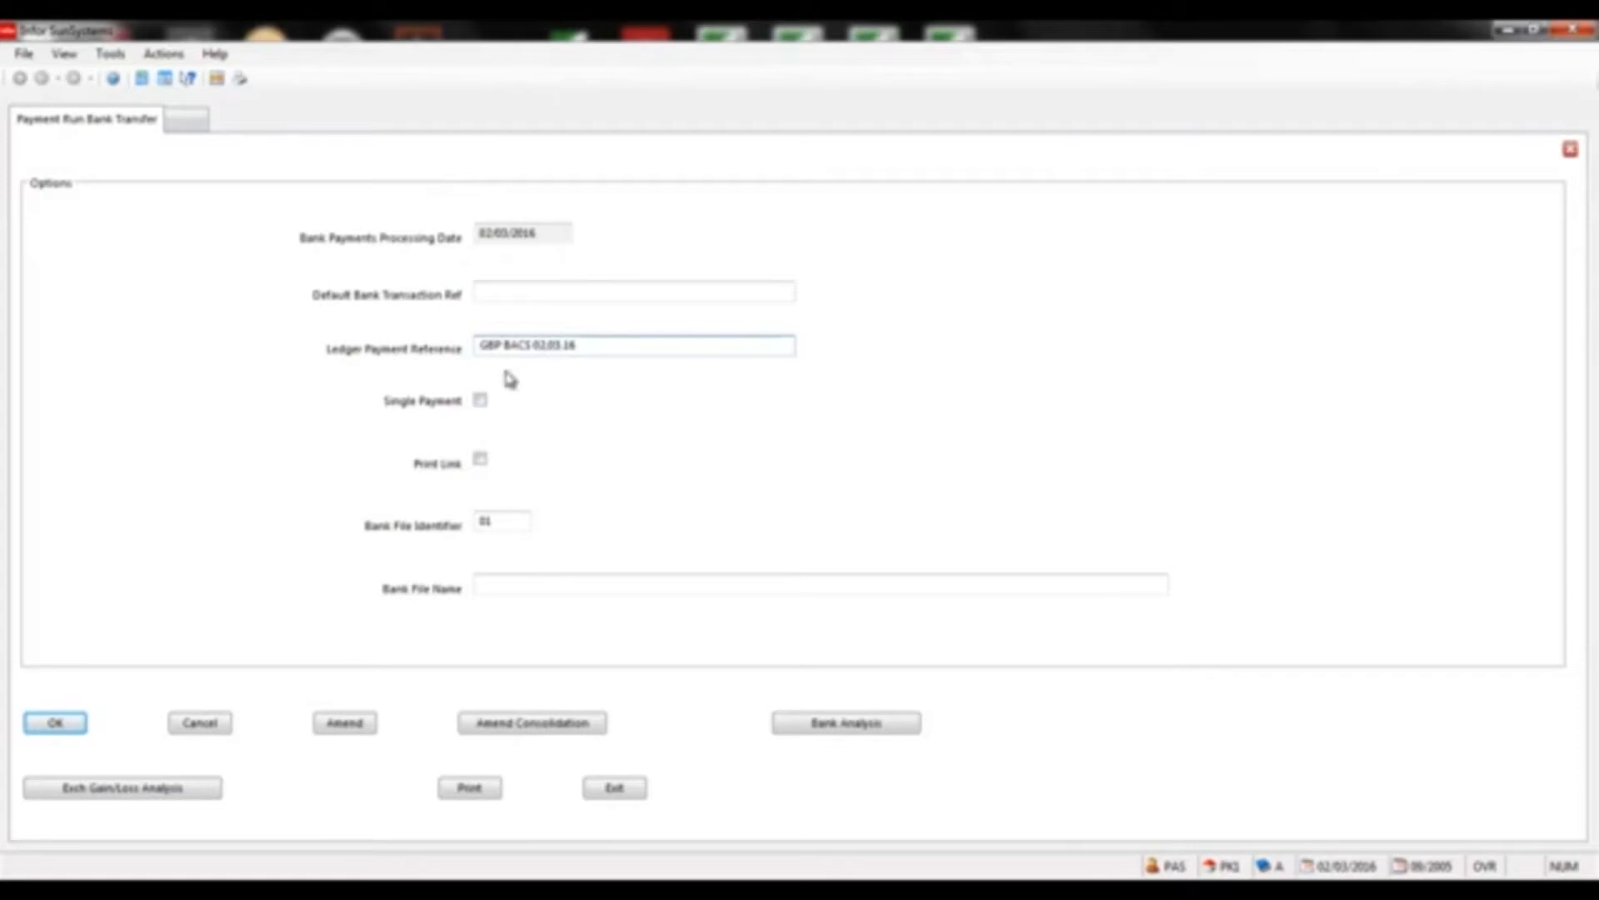
{"action": "left_click", "coordinate": [481, 400]}
{"action": "left_click", "coordinate": [71, 722]}
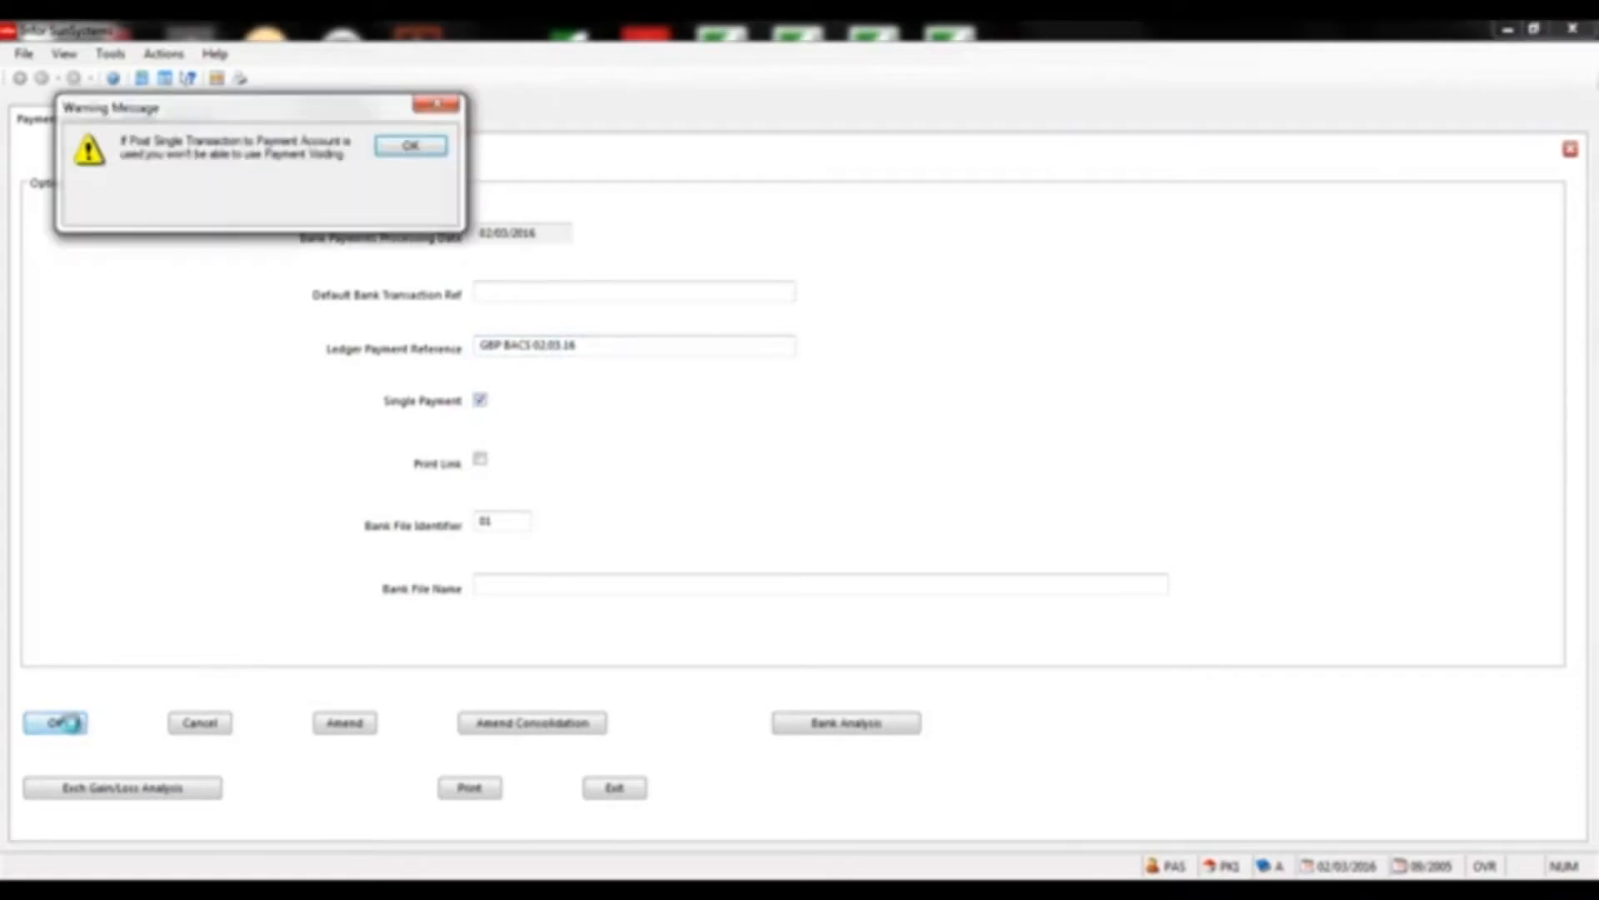
{"action": "left_click", "coordinate": [410, 146]}
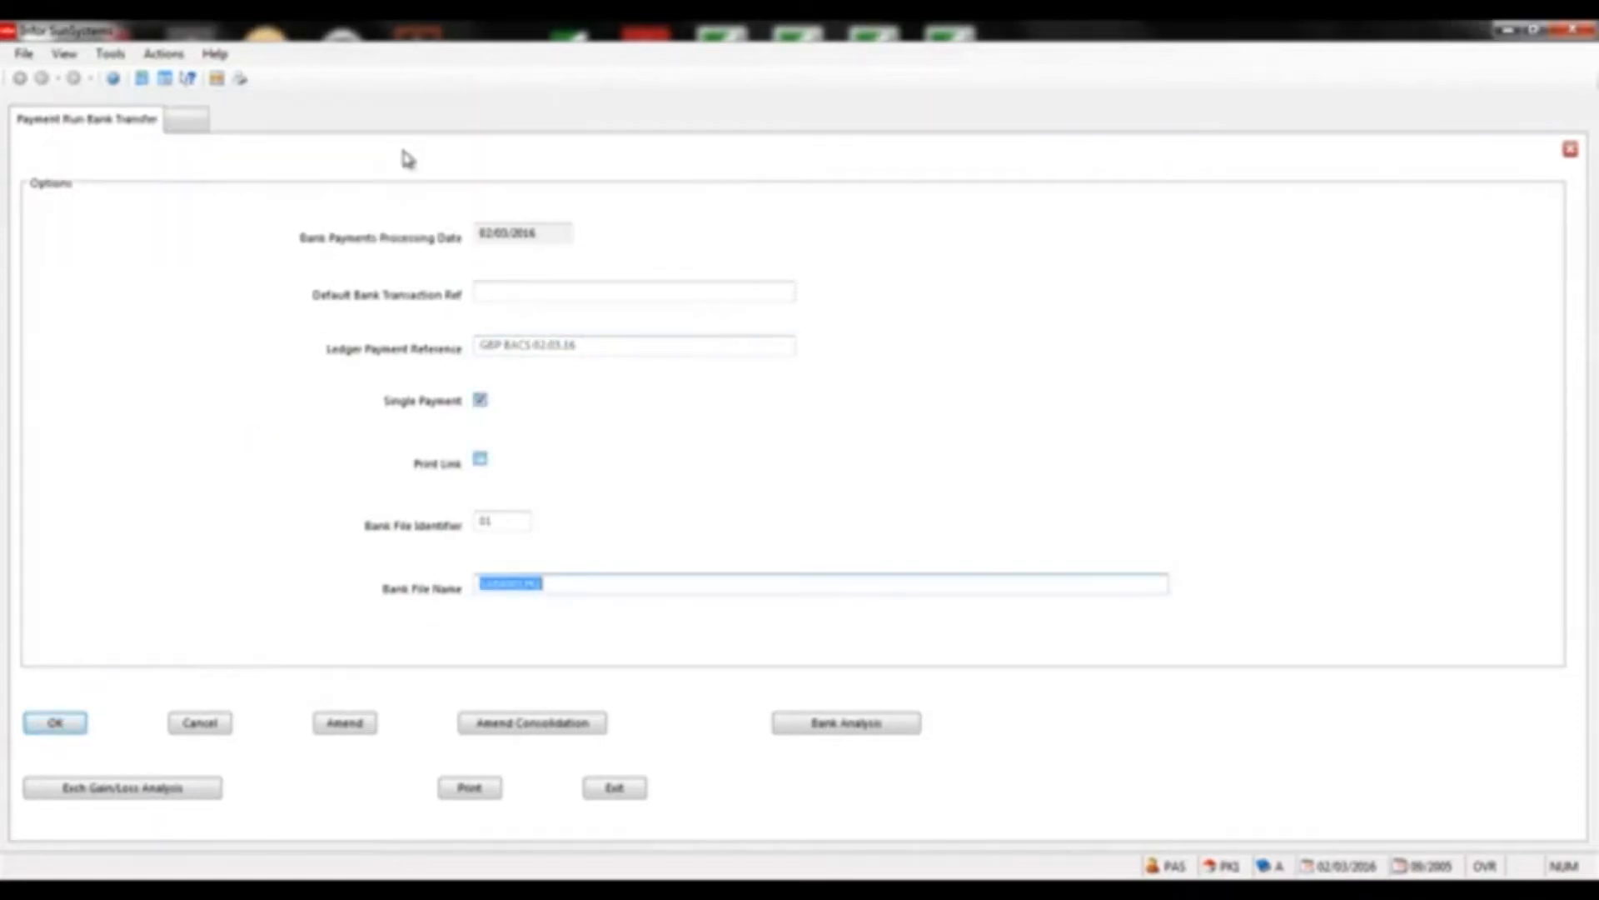
Produce the Payment Run Listing report despite the bank account deficiency warning
{"action": "left_click", "coordinate": [462, 789]}
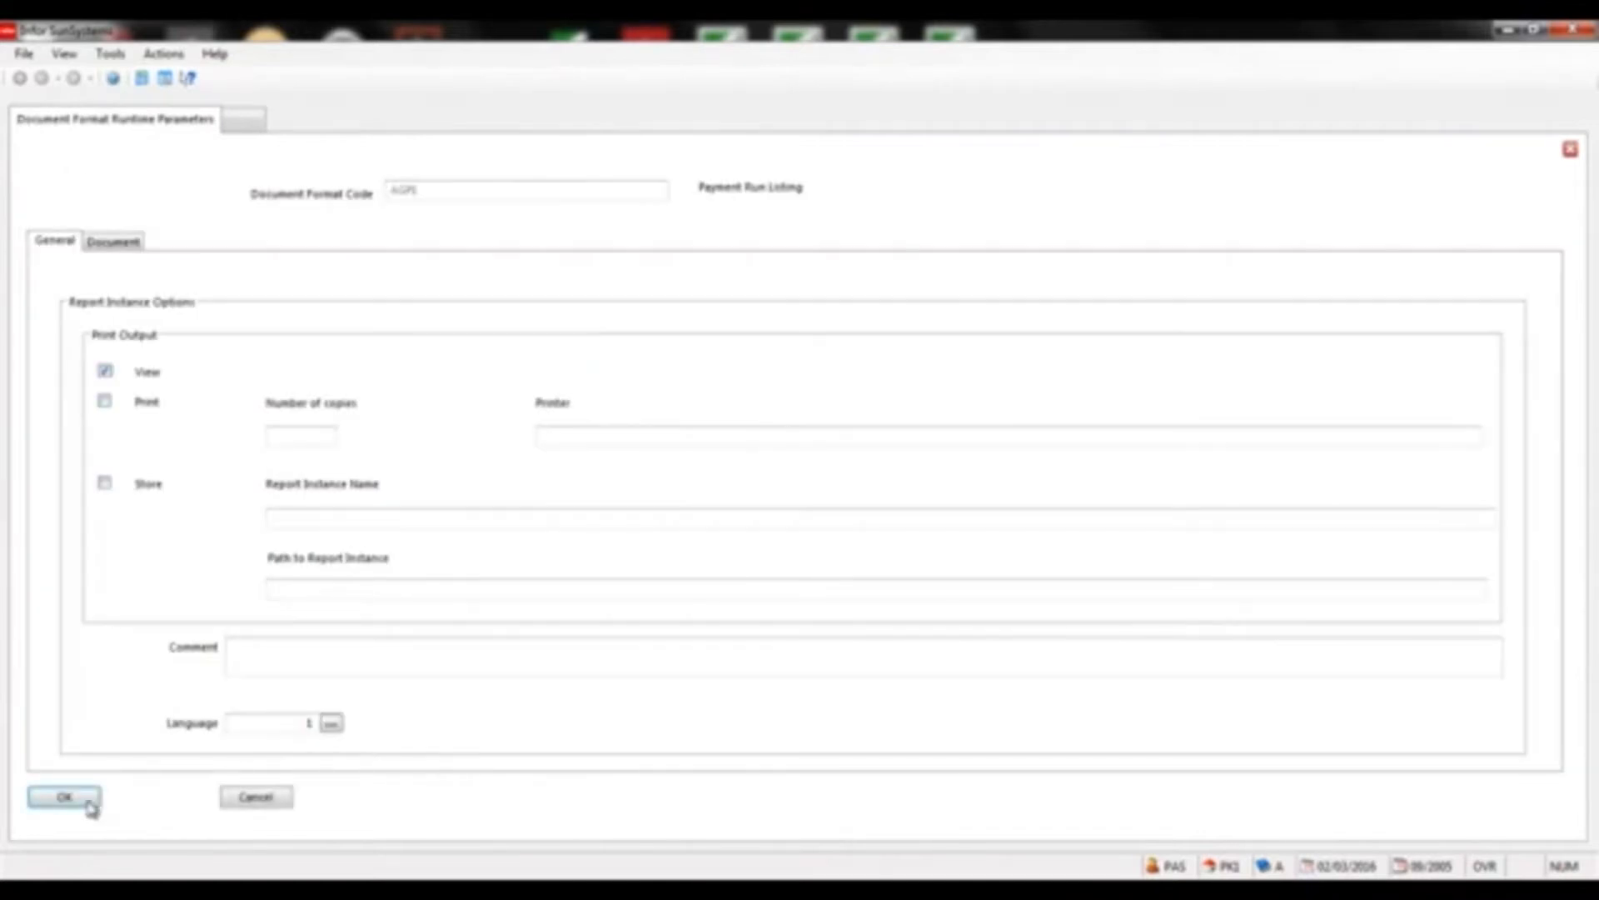
{"action": "left_click", "coordinate": [83, 799]}
{"action": "left_click", "coordinate": [436, 201]}
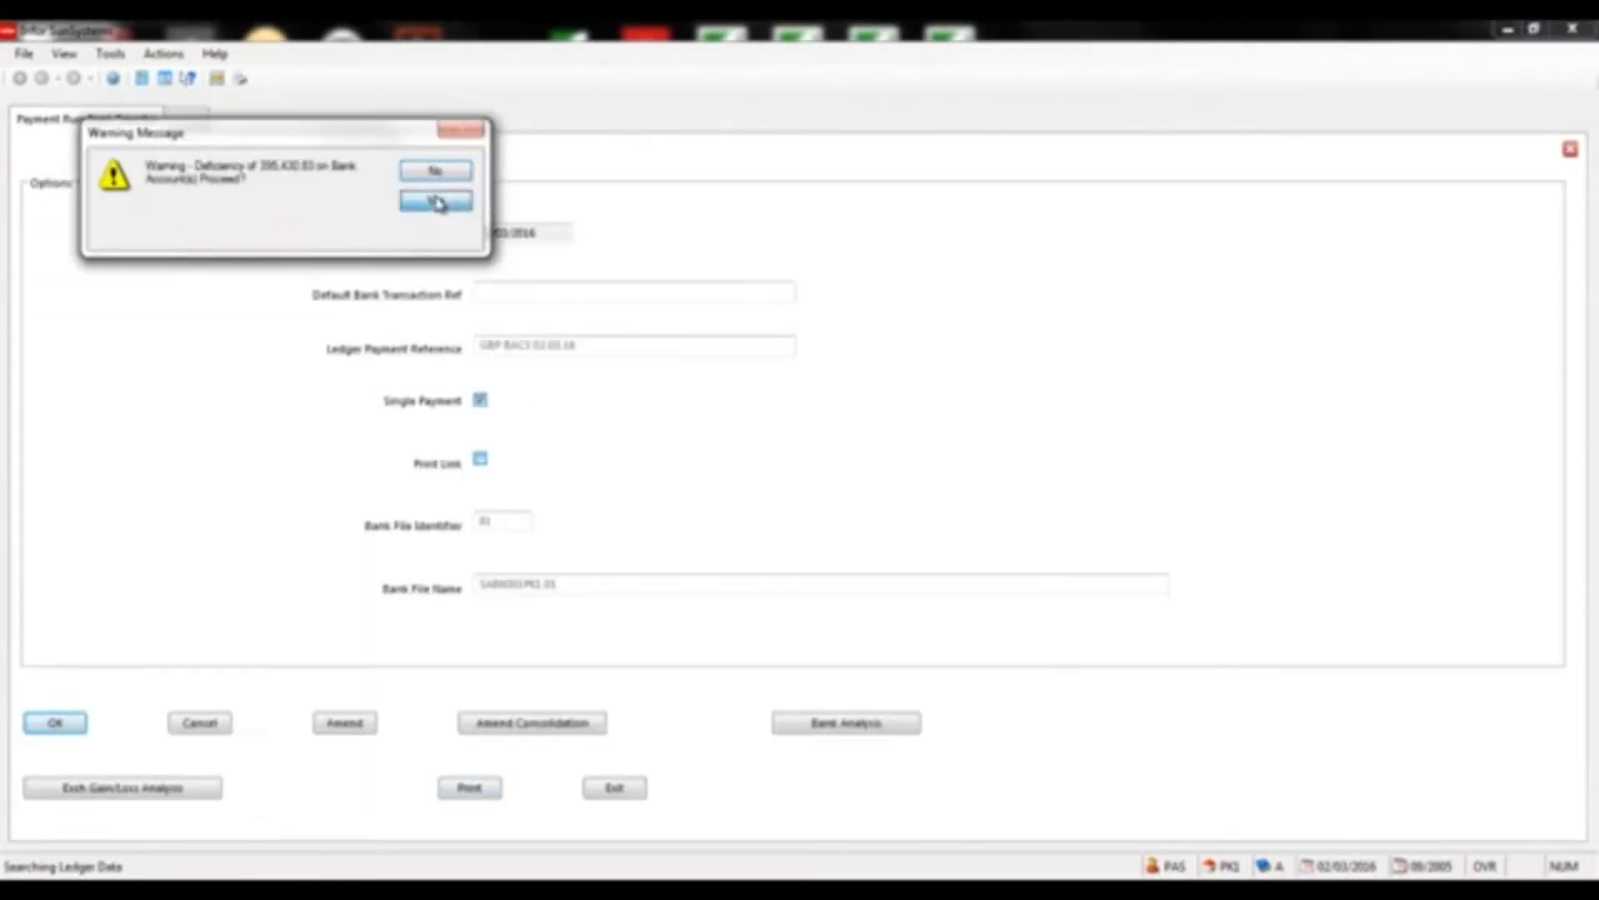
{"action": "mouse_move", "coordinate": [896, 892]}
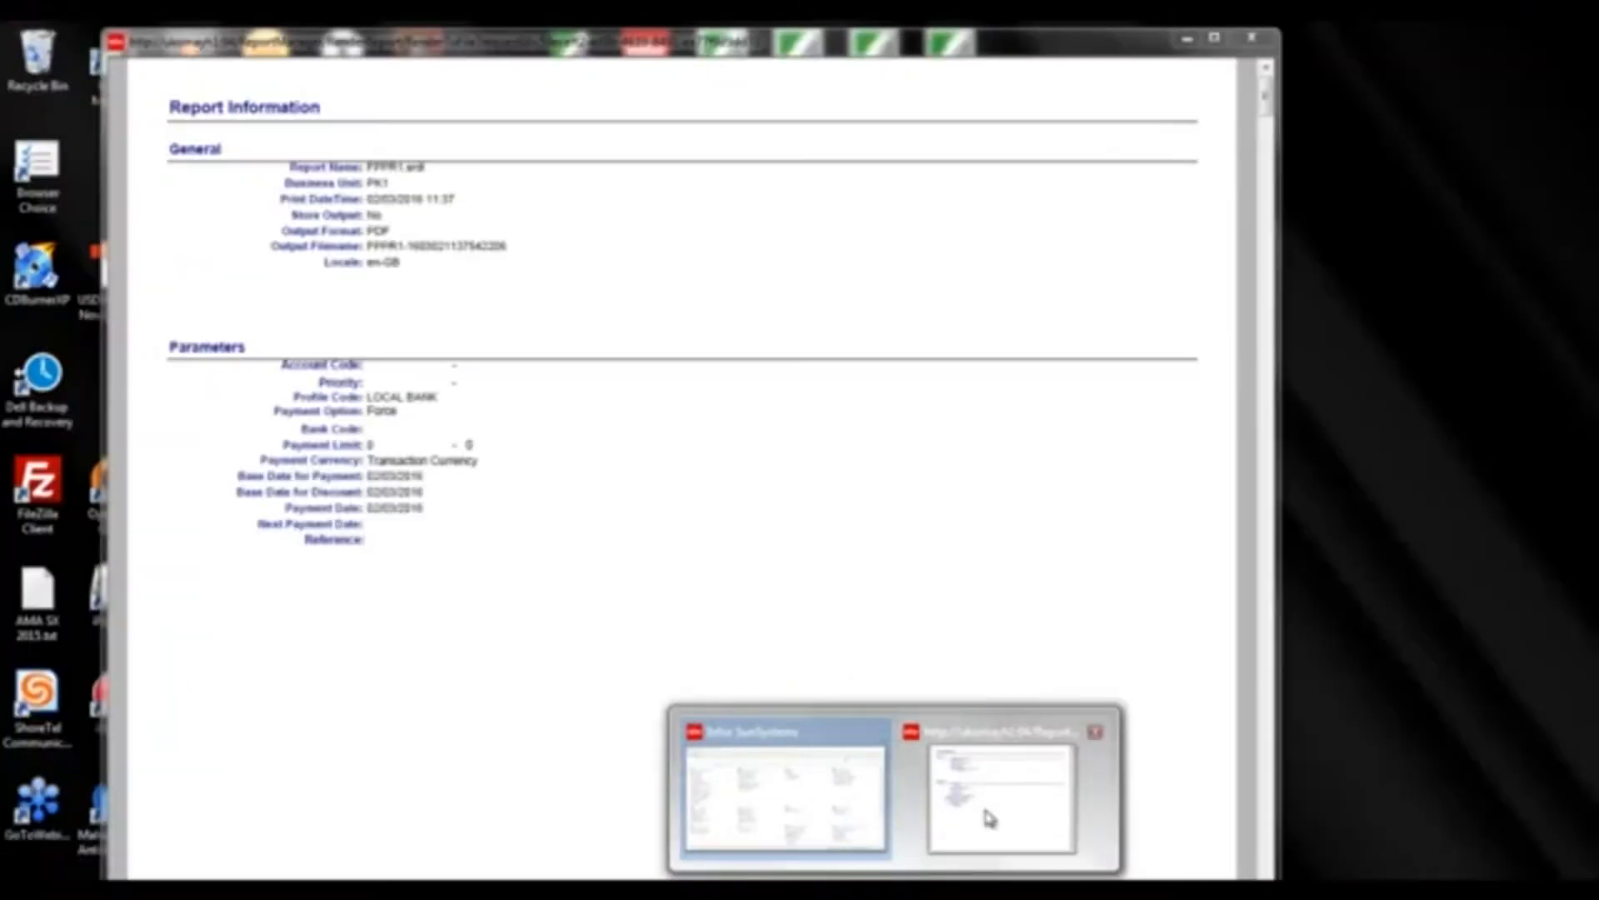
Bring up the Payment Run Listing at its last page, 19 of 19, totalling 118,224.77 GBP
{"action": "left_click", "coordinate": [981, 798]}
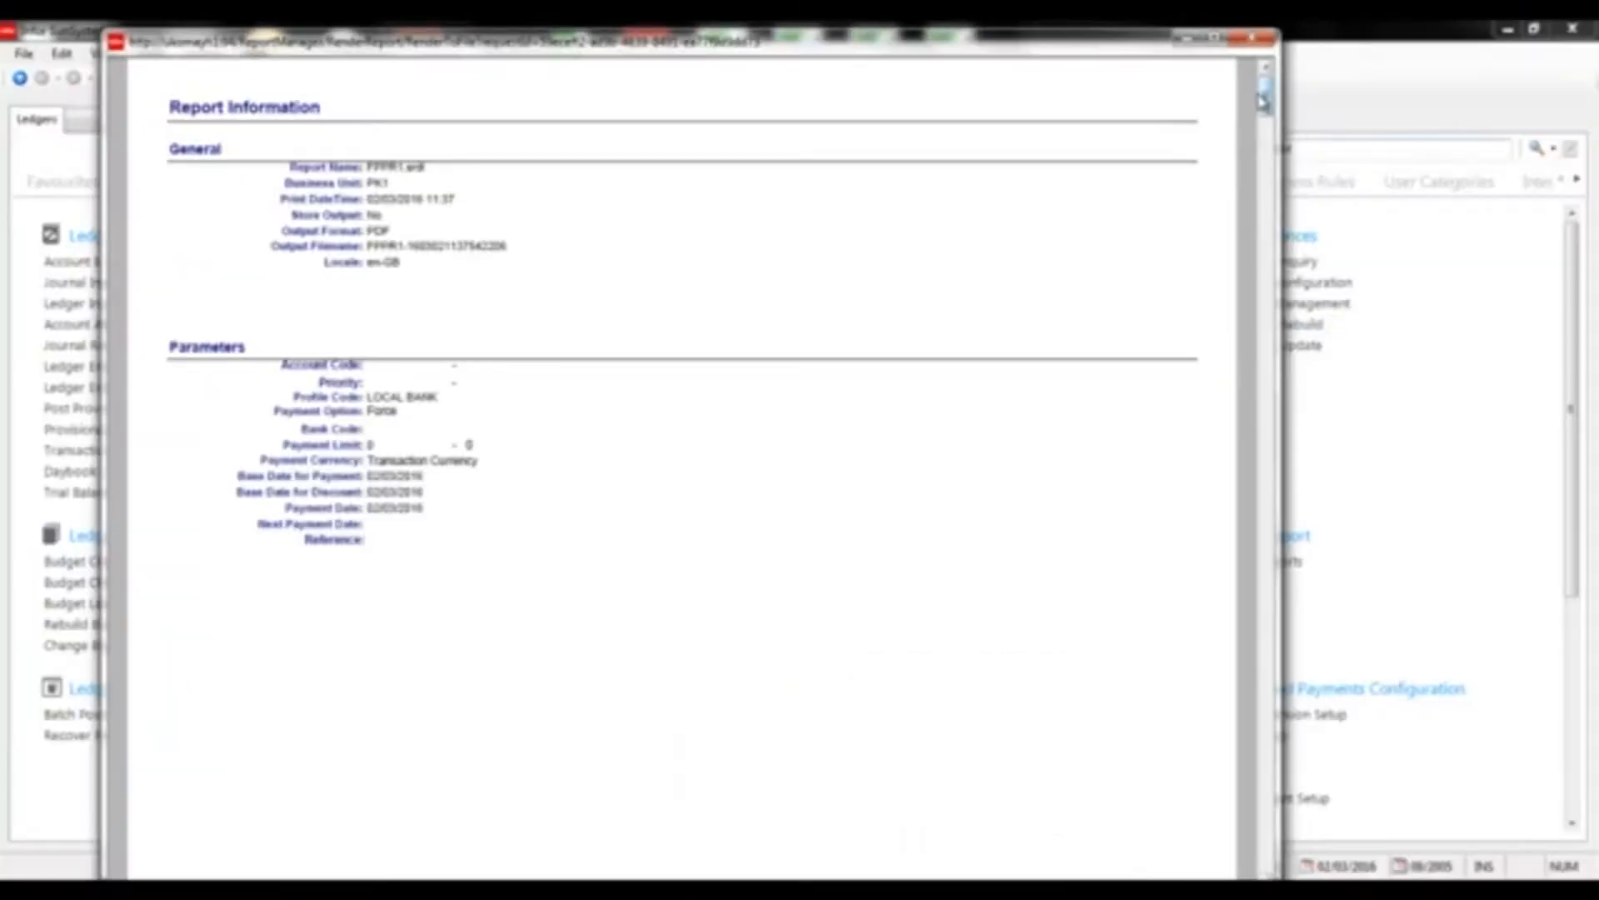
{"action": "left_click_drag", "start_coordinate": [1265, 98], "coordinate": [1276, 833]}
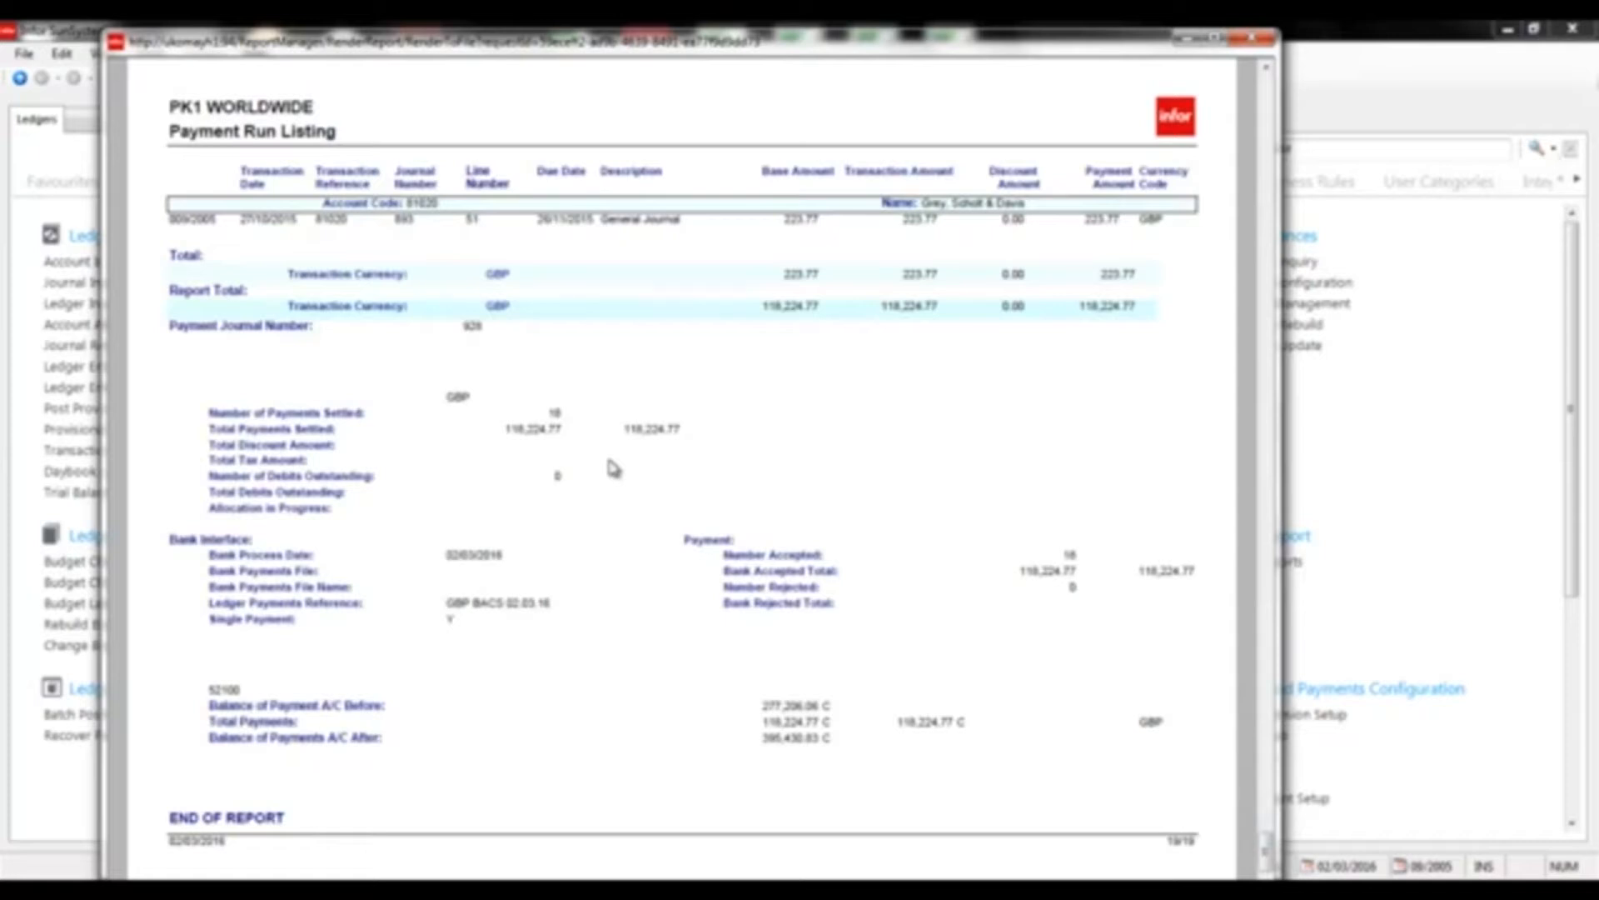
Minimize the report, start B4B and log in with the payables user ID and password
{"action": "left_click", "coordinate": [1195, 42]}
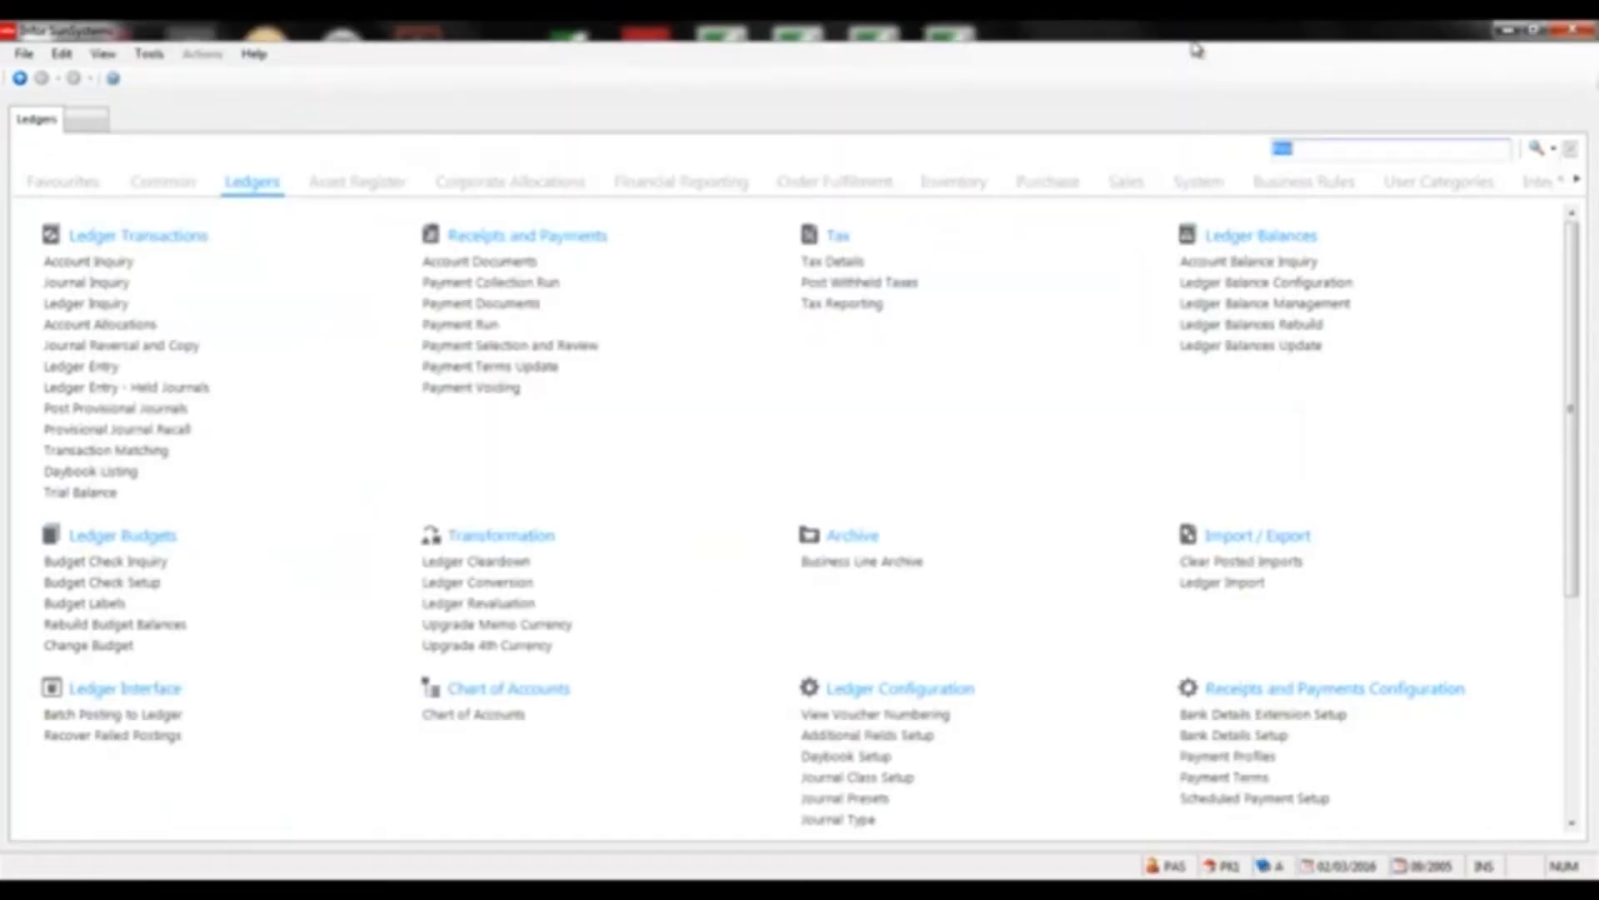
{"action": "left_click", "coordinate": [24, 891]}
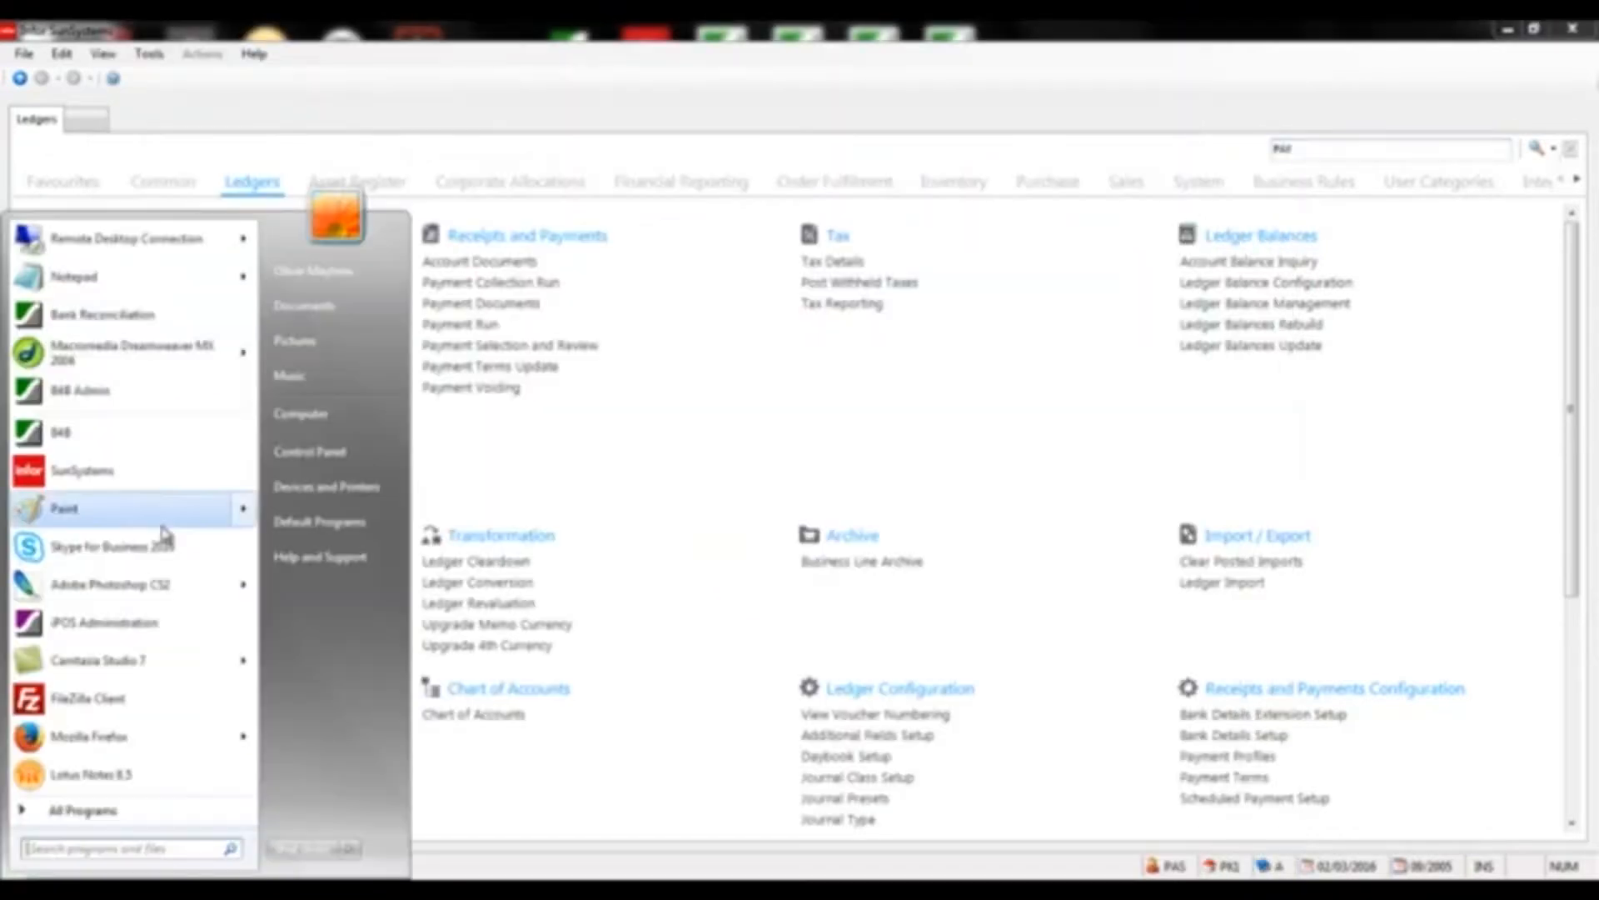
{"action": "left_click", "coordinate": [68, 437]}
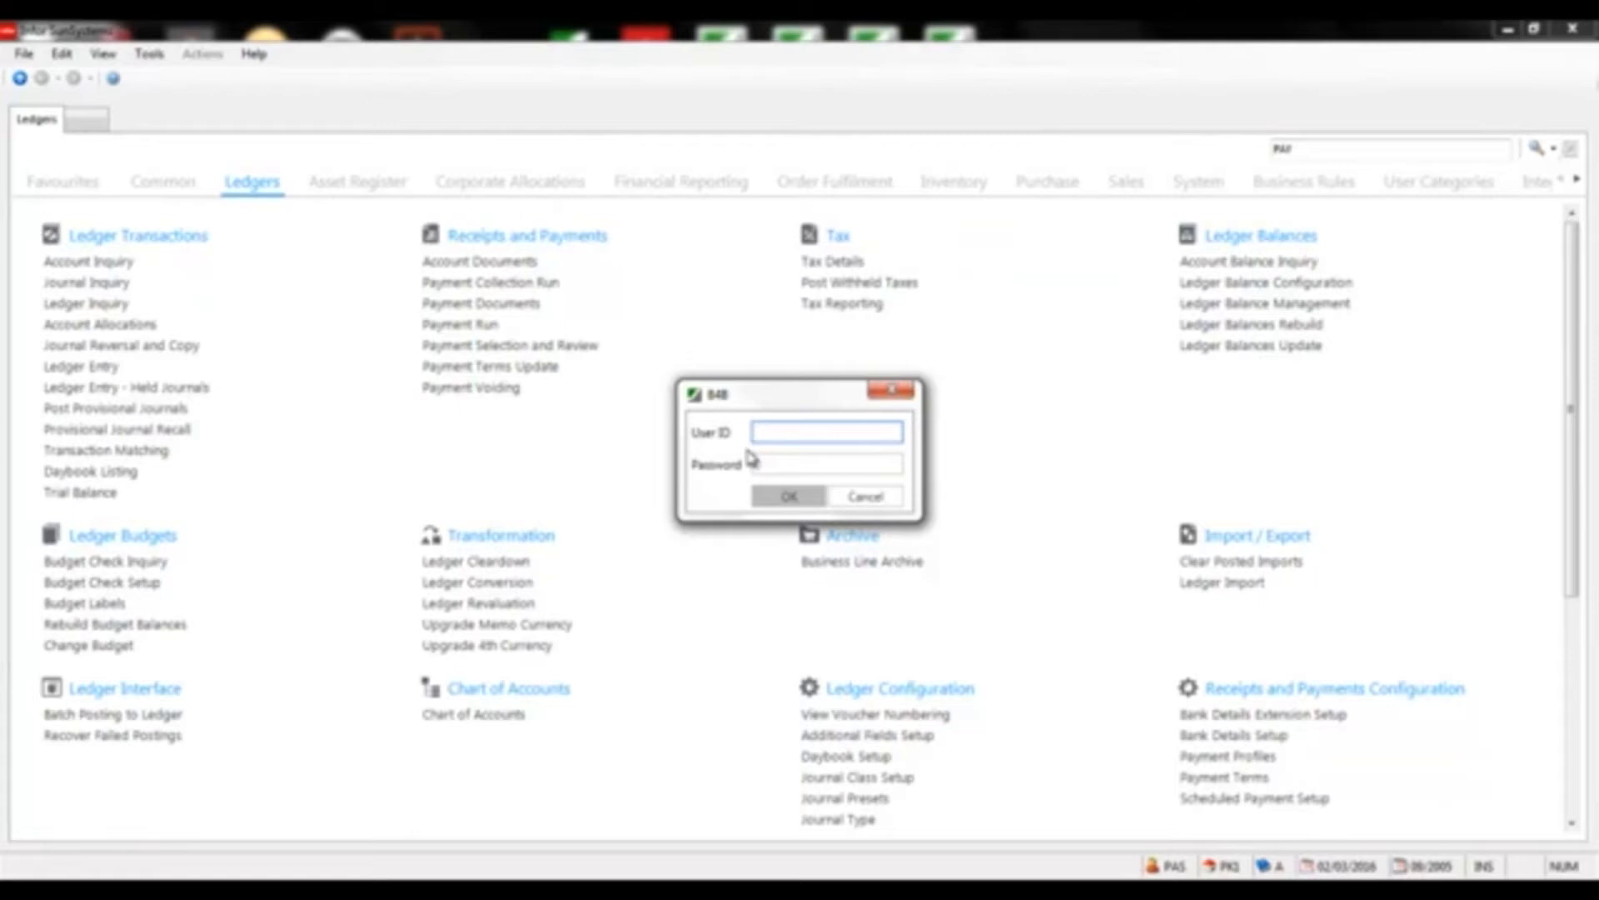
{"action": "type", "text": "PAY"}
{"action": "key", "text": "Tab"}
{"action": "type", "text": "*********"}
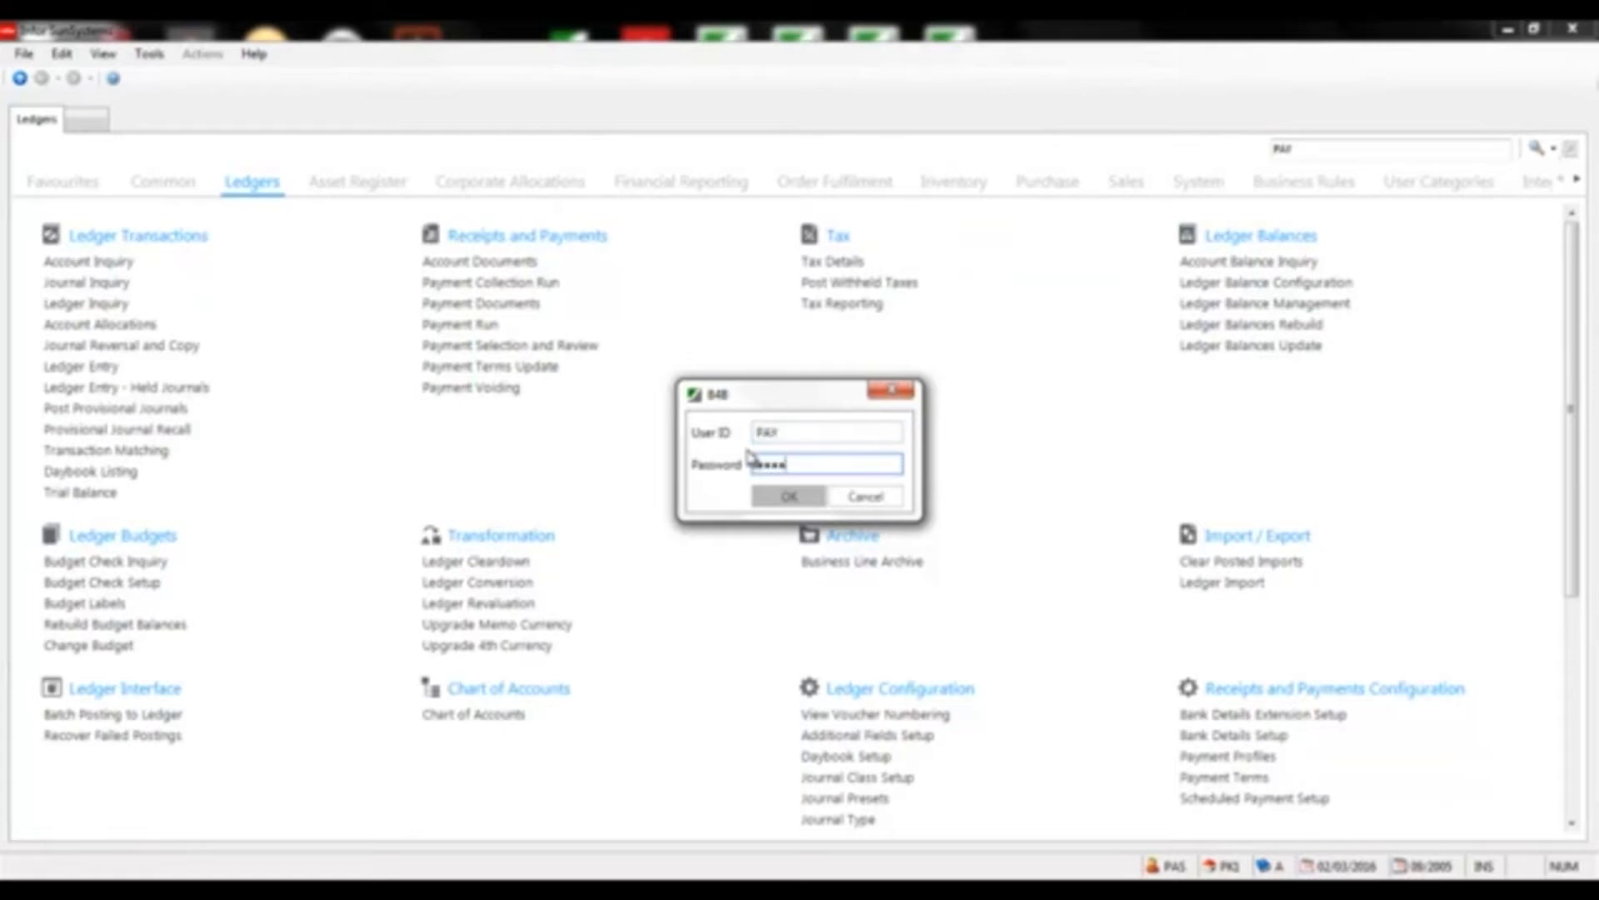
{"action": "key", "text": "Return"}
{"action": "left_click", "coordinate": [789, 501]}
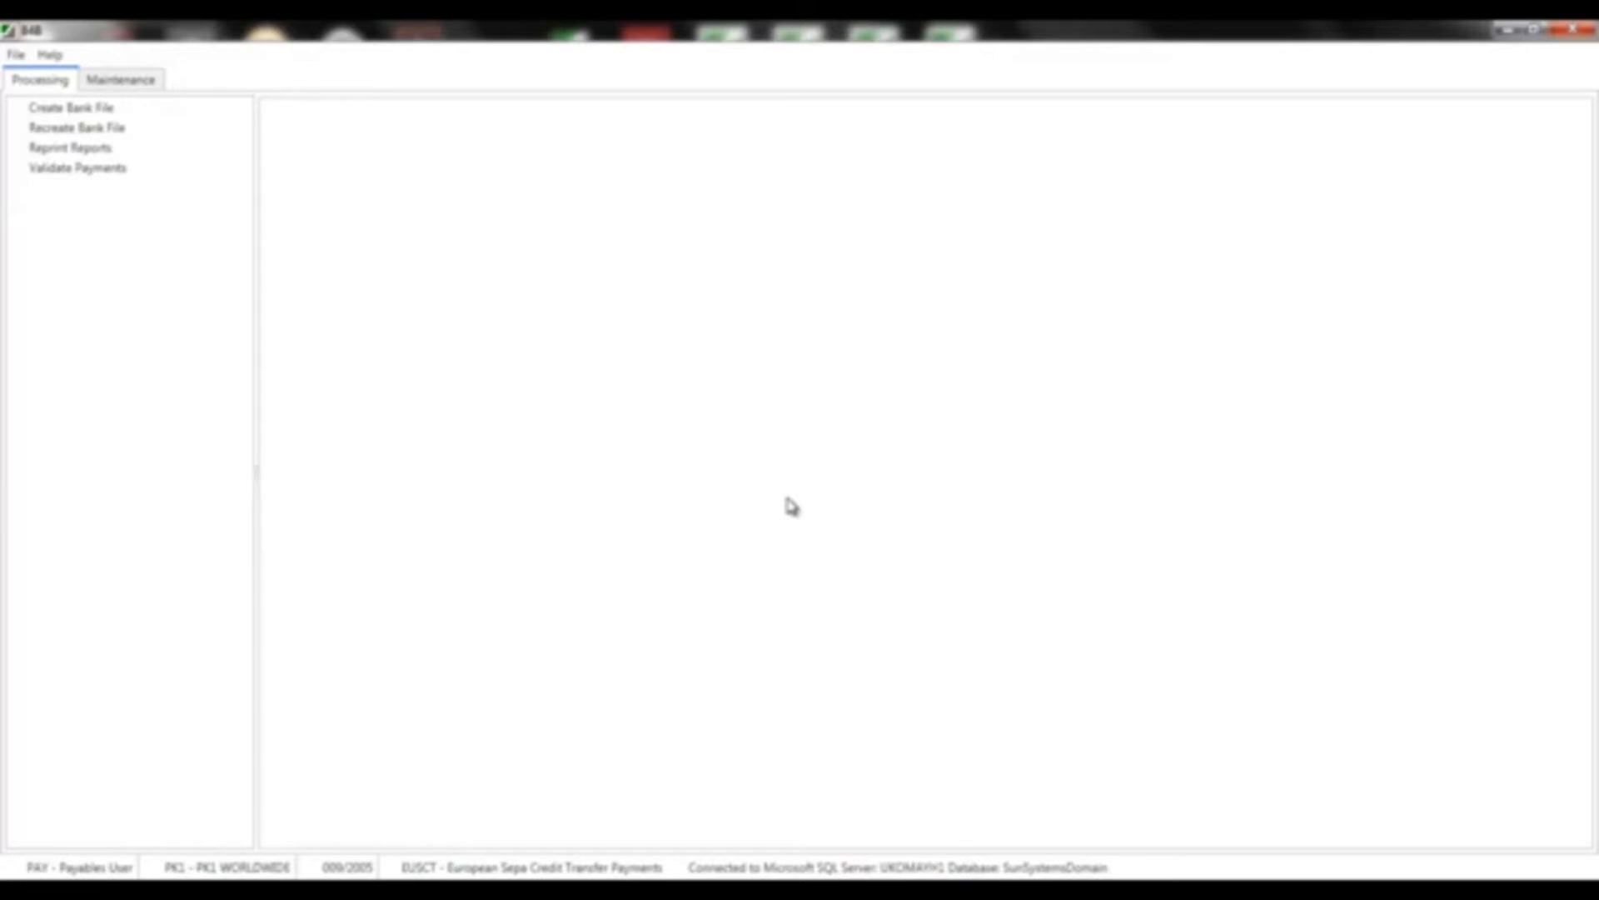
Change B4B to the UKLBM Barclays.Net format and load the LOCAL BANK run in Validate Payments
{"action": "left_click", "coordinate": [16, 54]}
{"action": "mouse_move", "coordinate": [35, 103]}
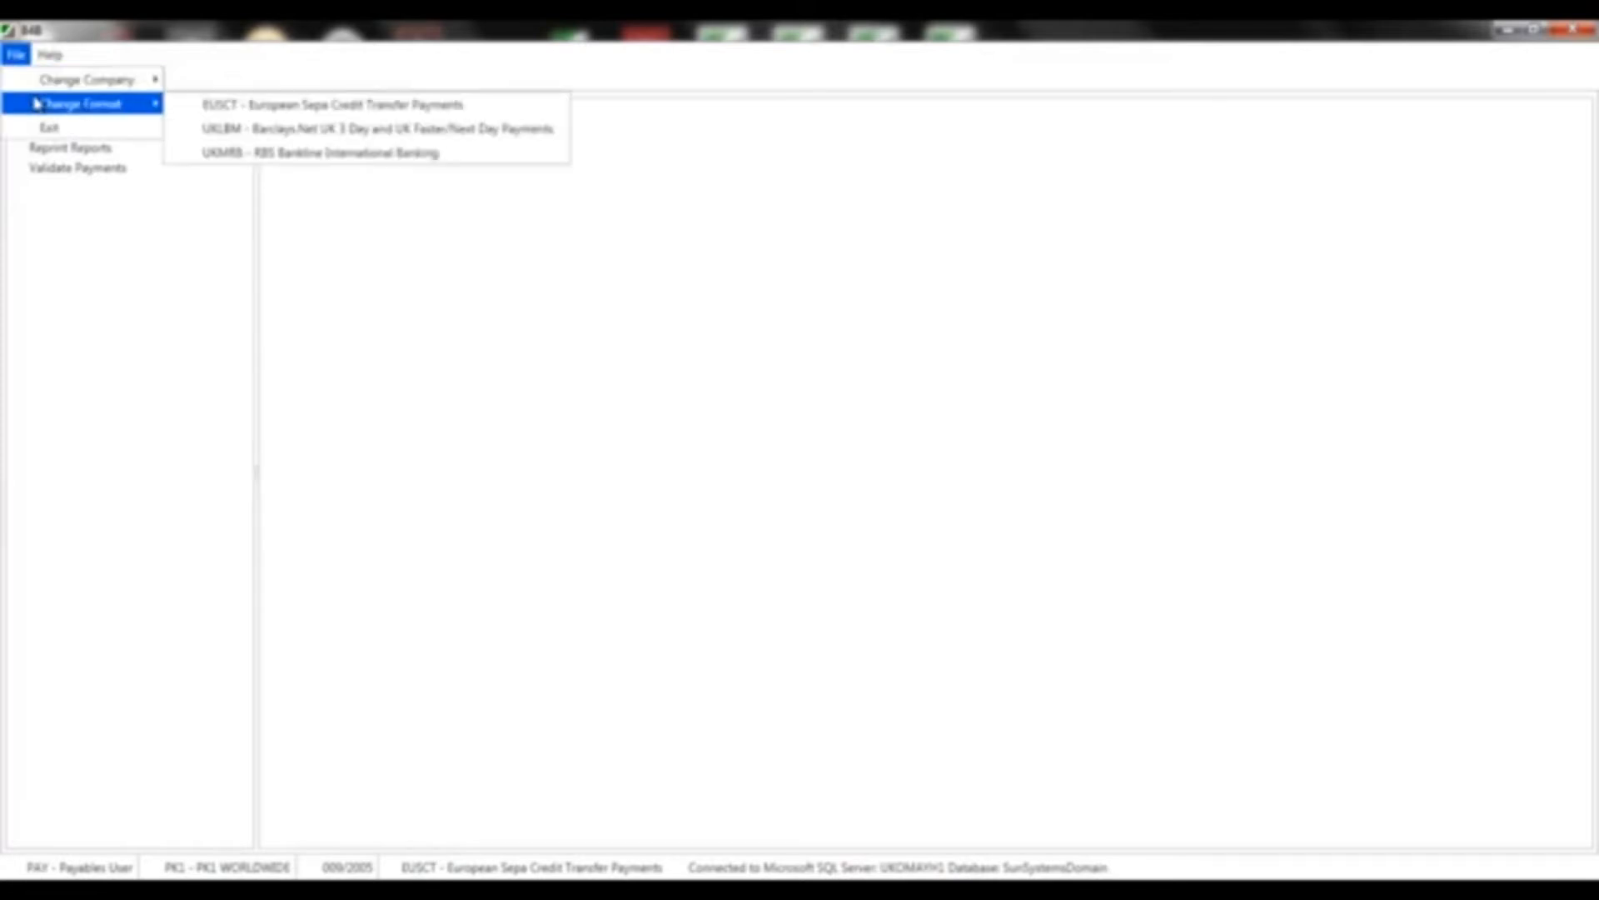
{"action": "left_click", "coordinate": [236, 132]}
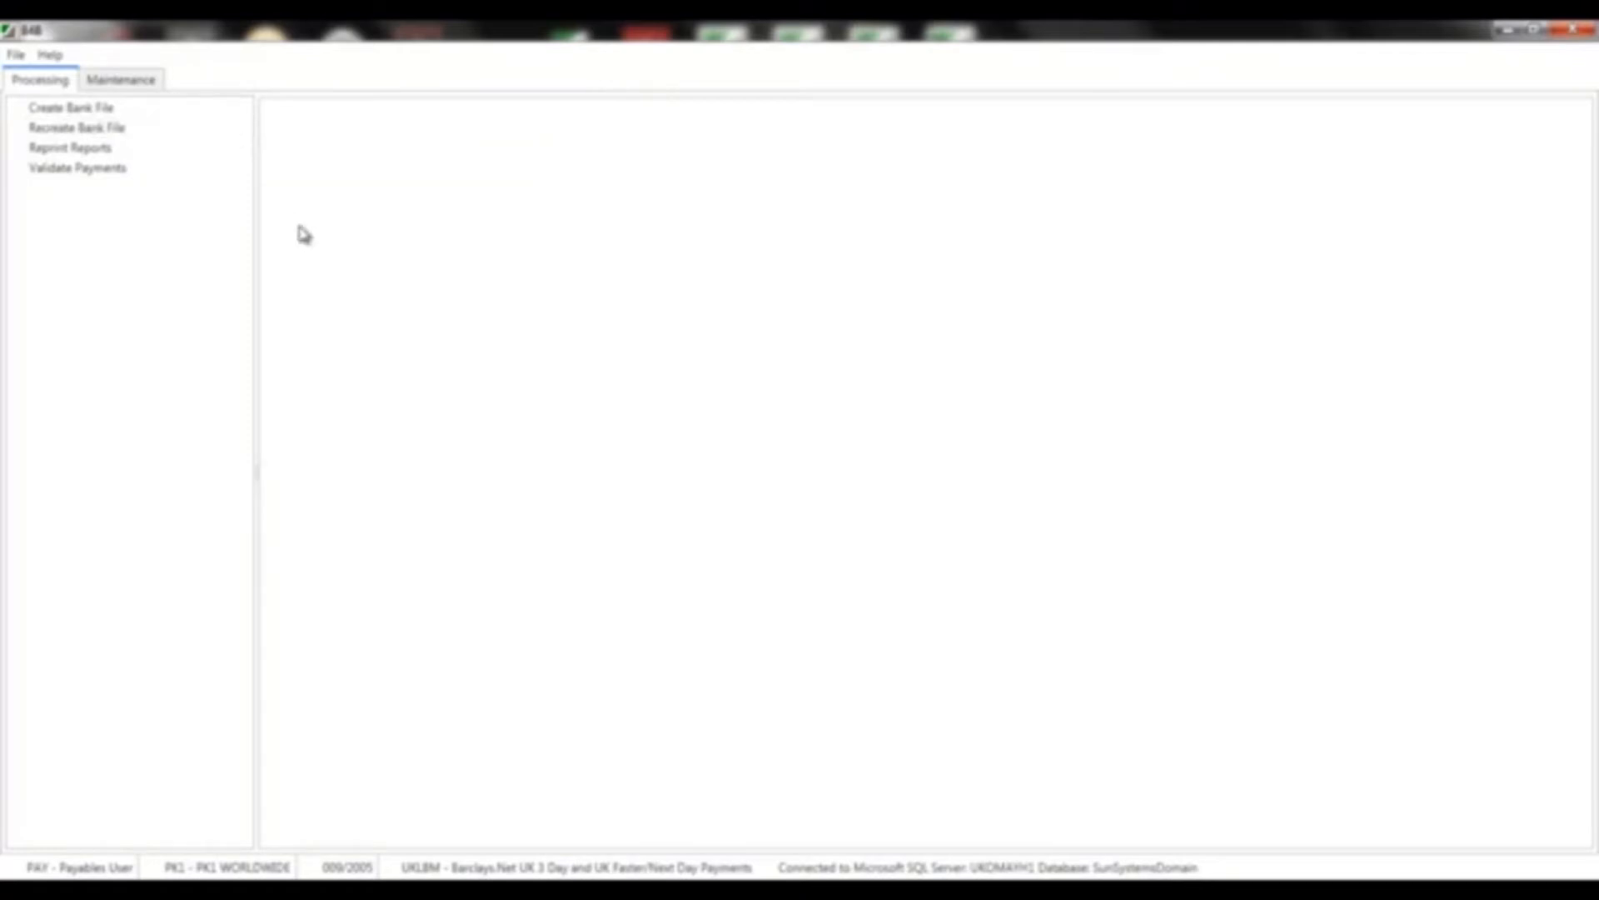
{"action": "left_click", "coordinate": [78, 169]}
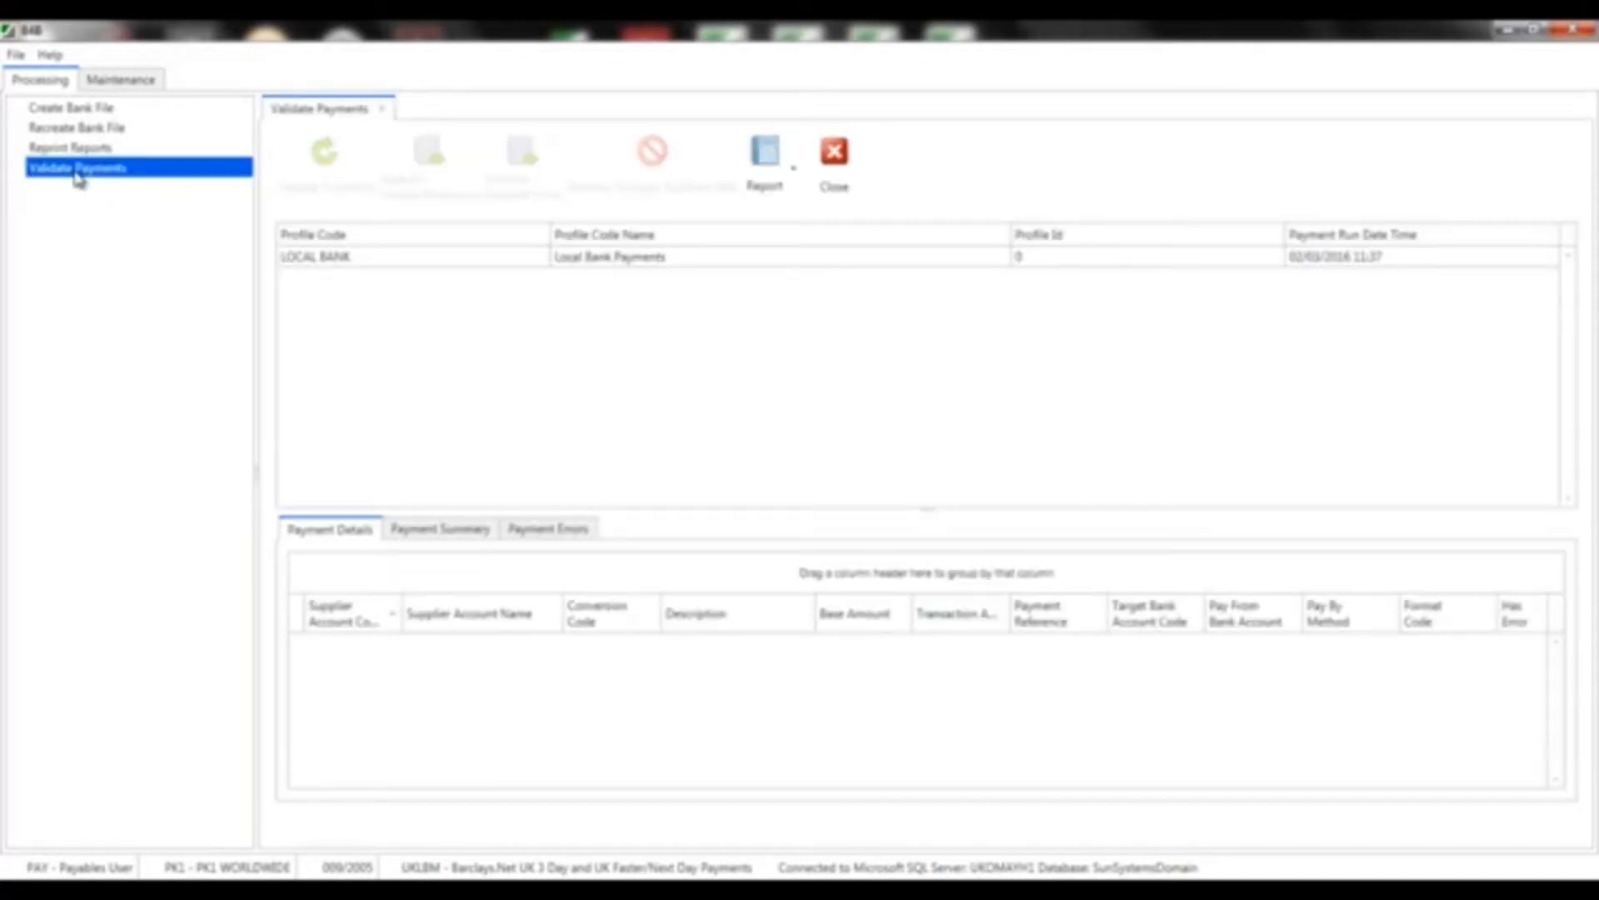
{"action": "left_click", "coordinate": [298, 257]}
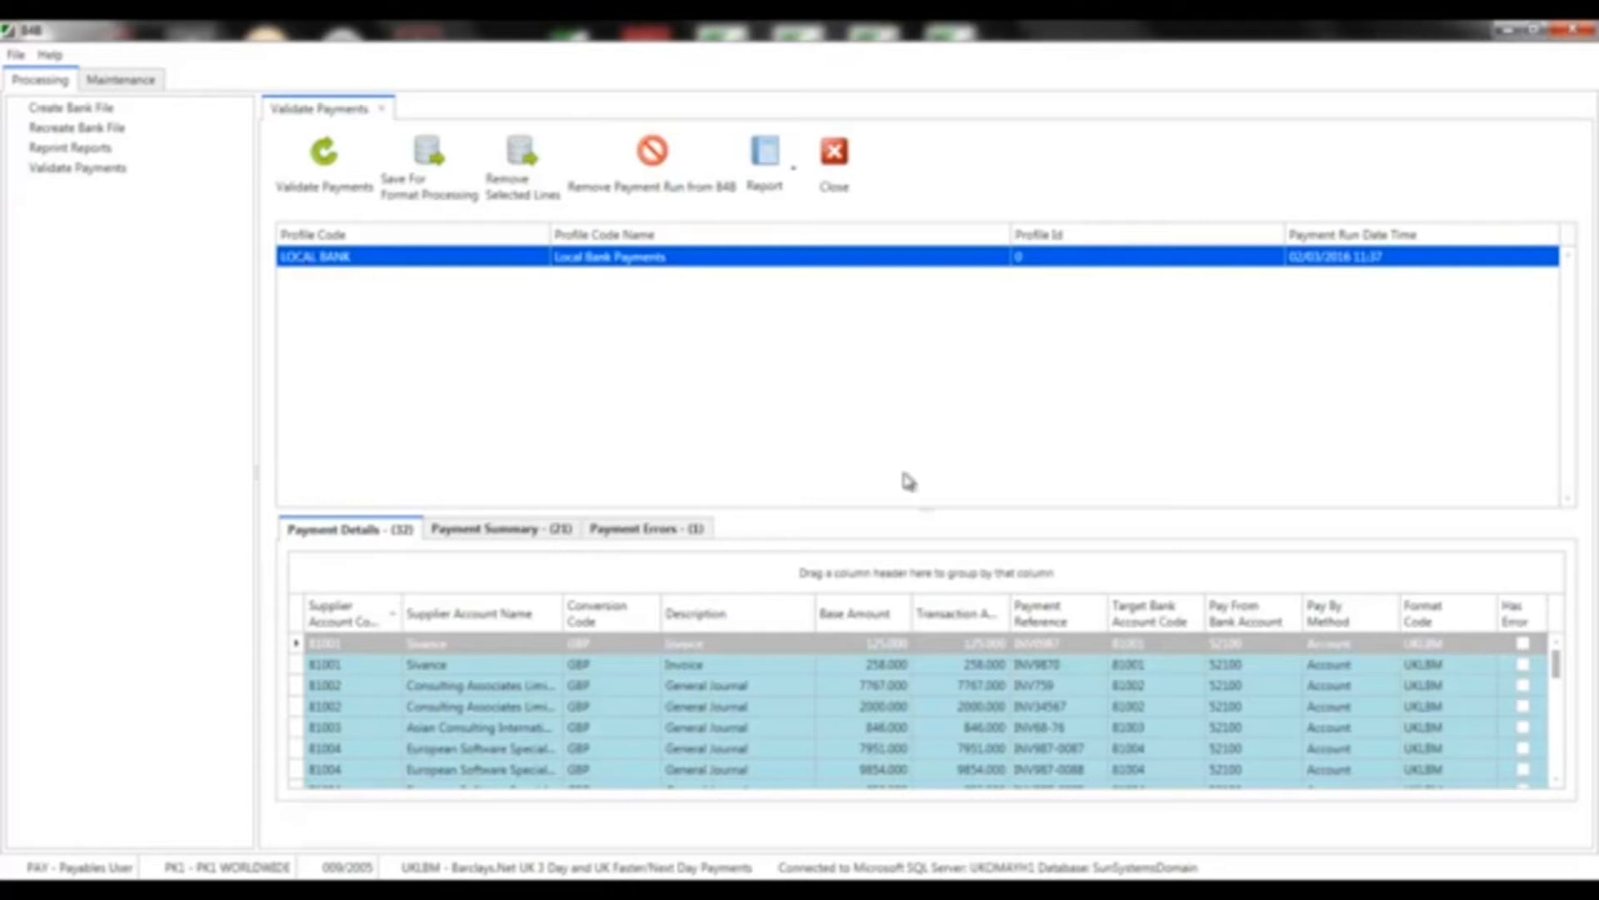
Enlarge and scroll the Payment Details grid, then show the 21-line Payment Summary totalling 118,224.77
{"action": "left_click_drag", "start_coordinate": [926, 507], "coordinate": [928, 295]}
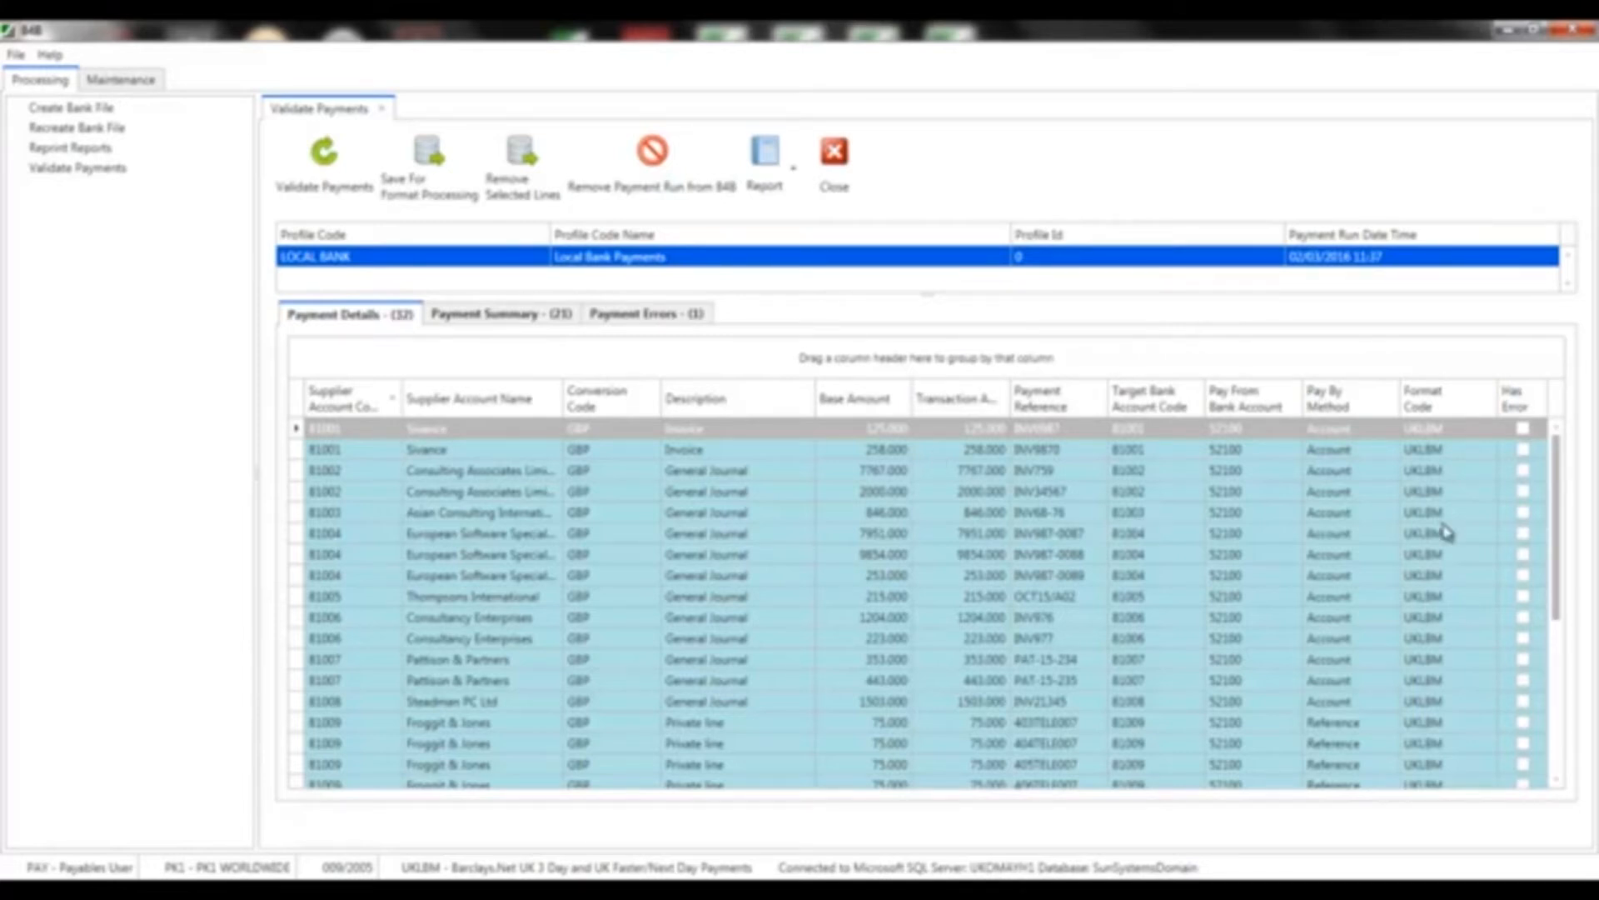
{"action": "left_click_drag", "start_coordinate": [1560, 463], "coordinate": [1560, 608]}
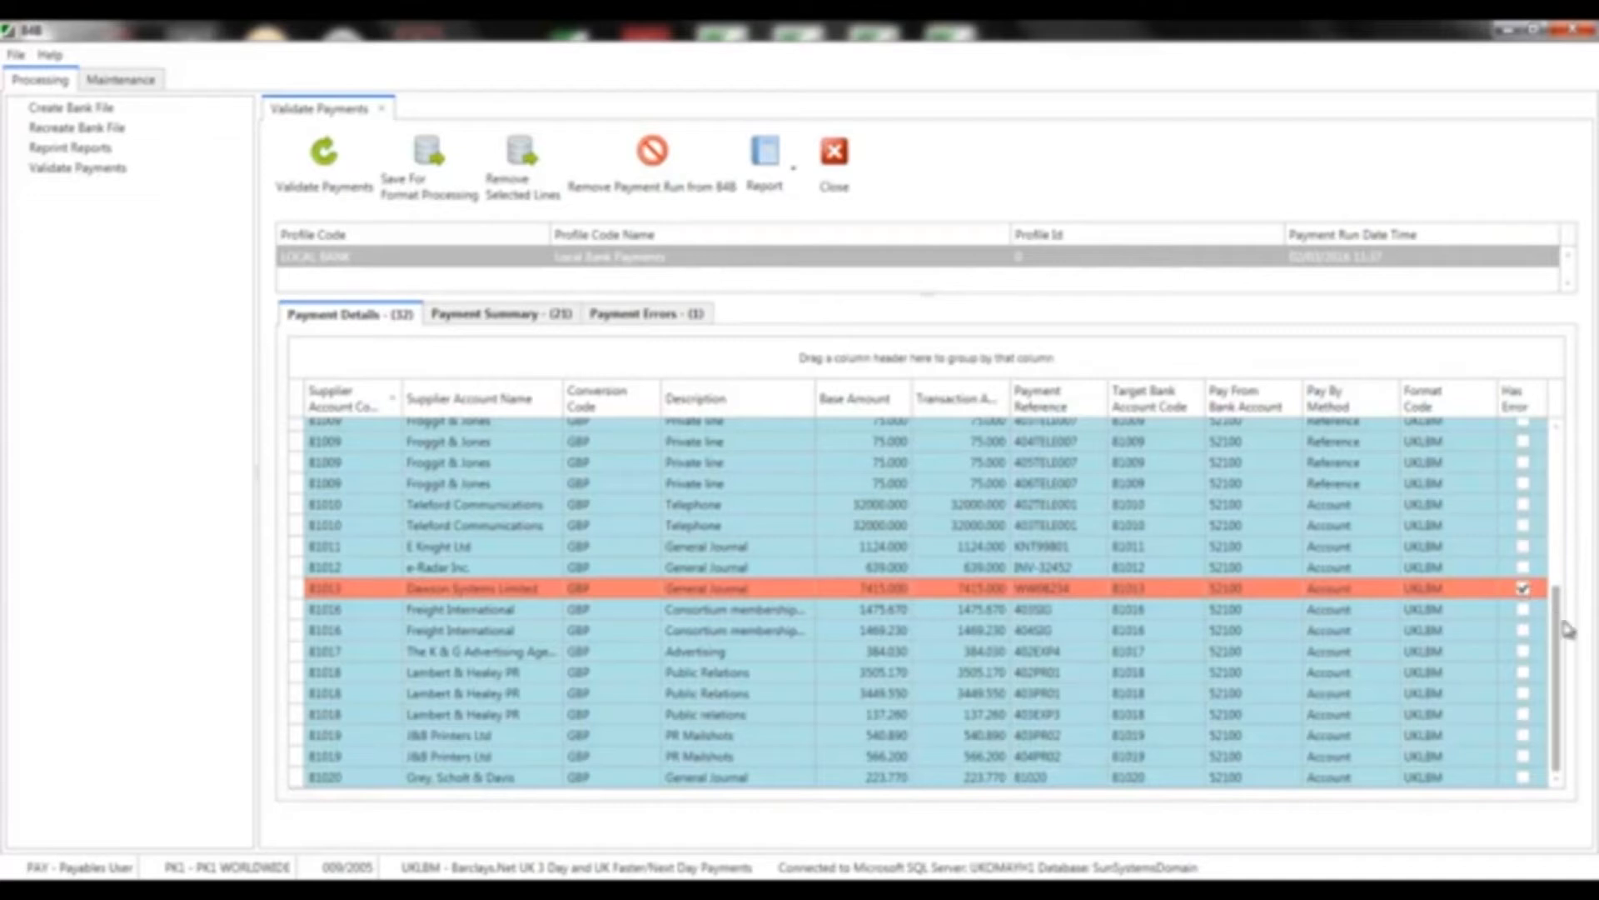
{"action": "left_click_drag", "start_coordinate": [1562, 641], "coordinate": [1572, 469]}
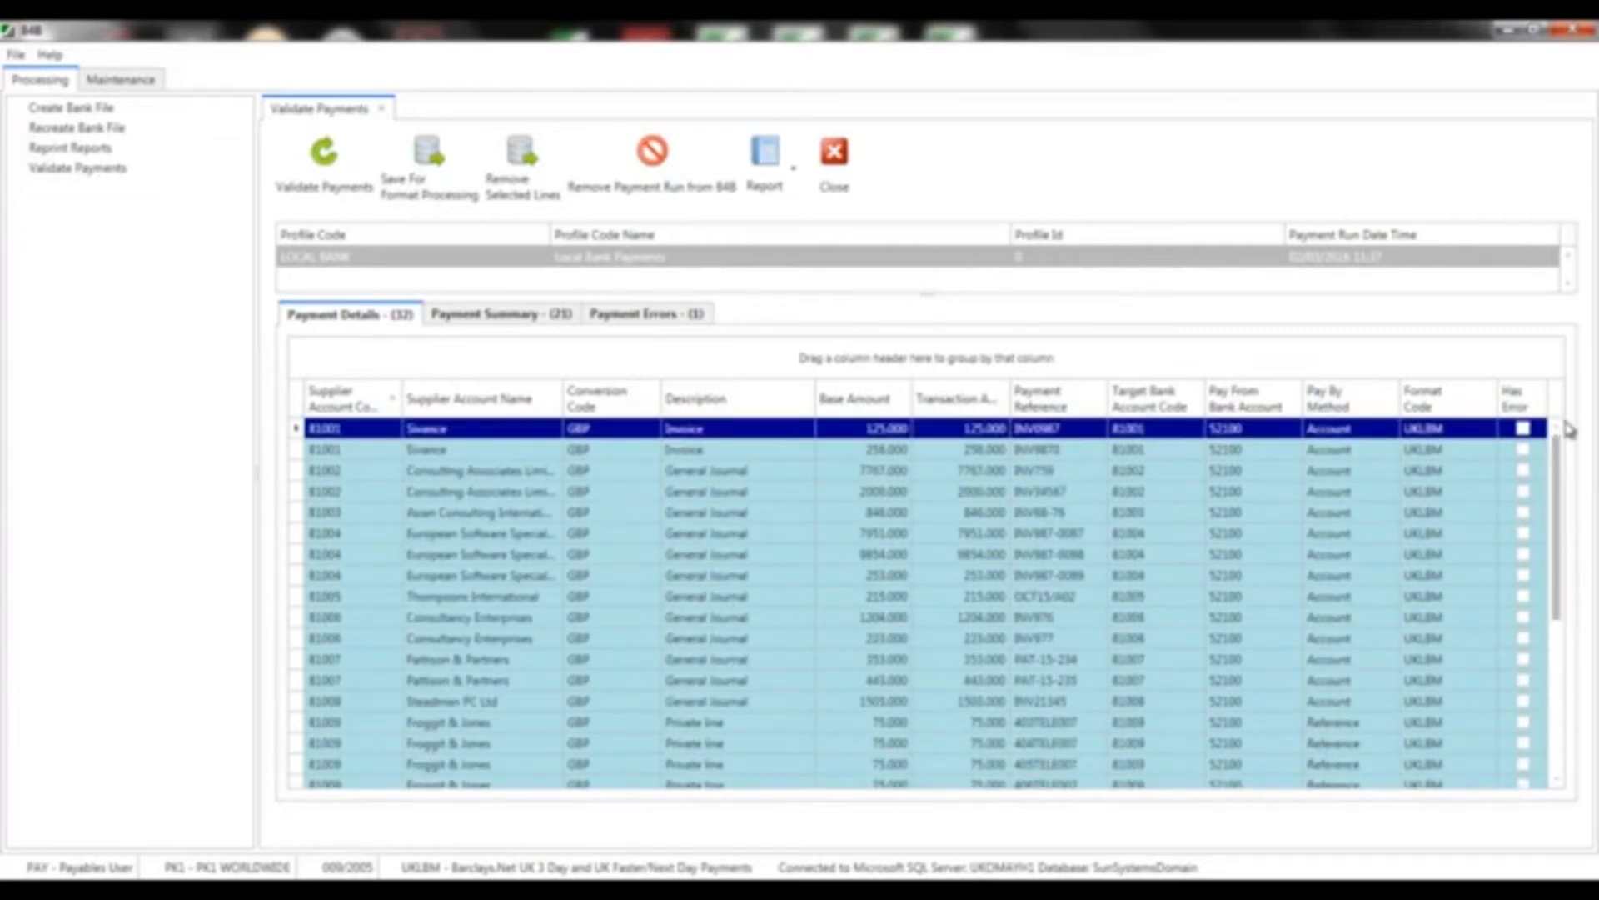
{"action": "left_click", "coordinate": [497, 322]}
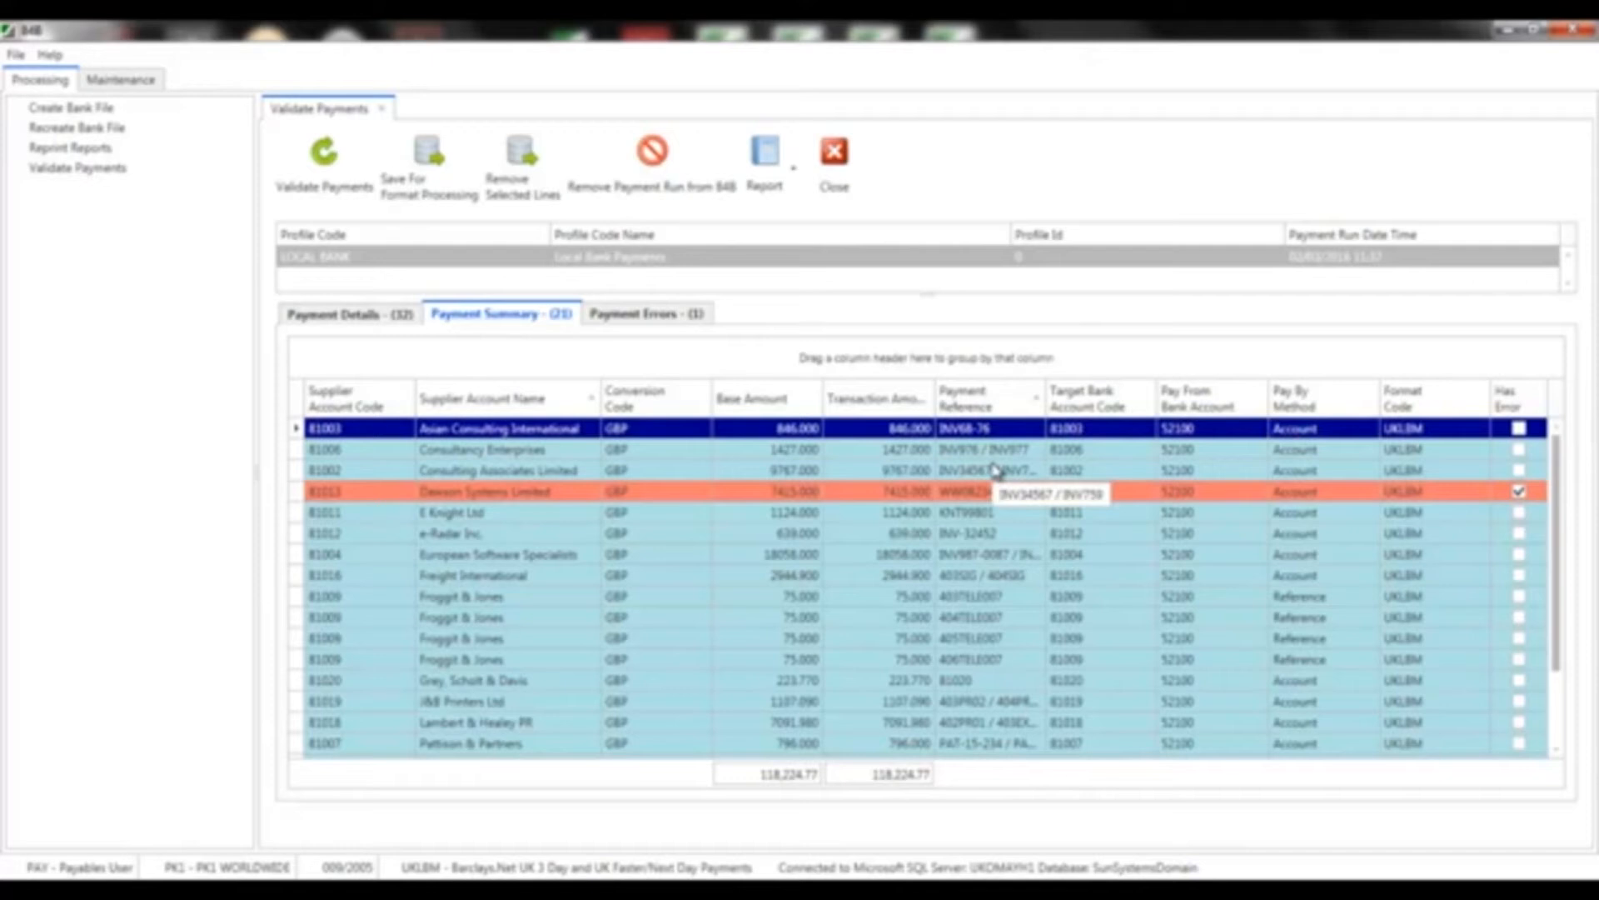
Select the Dawson Systems Limited error line, then the four 75.000 Froggit & Jones payments
{"action": "left_click", "coordinate": [985, 500]}
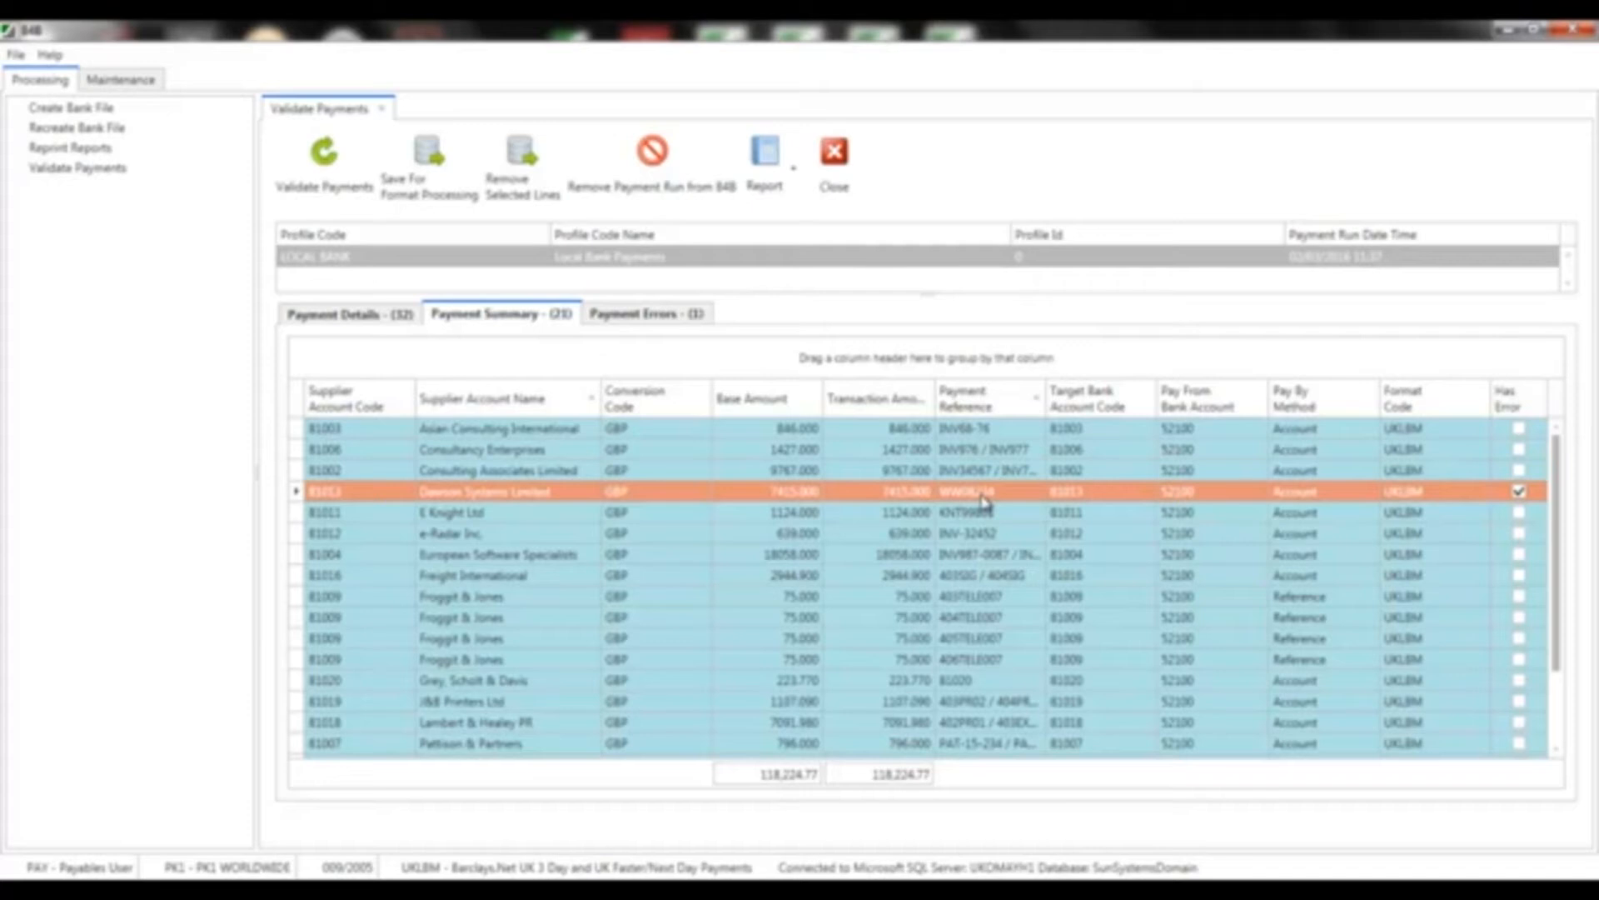
{"action": "left_click", "coordinate": [1202, 600]}
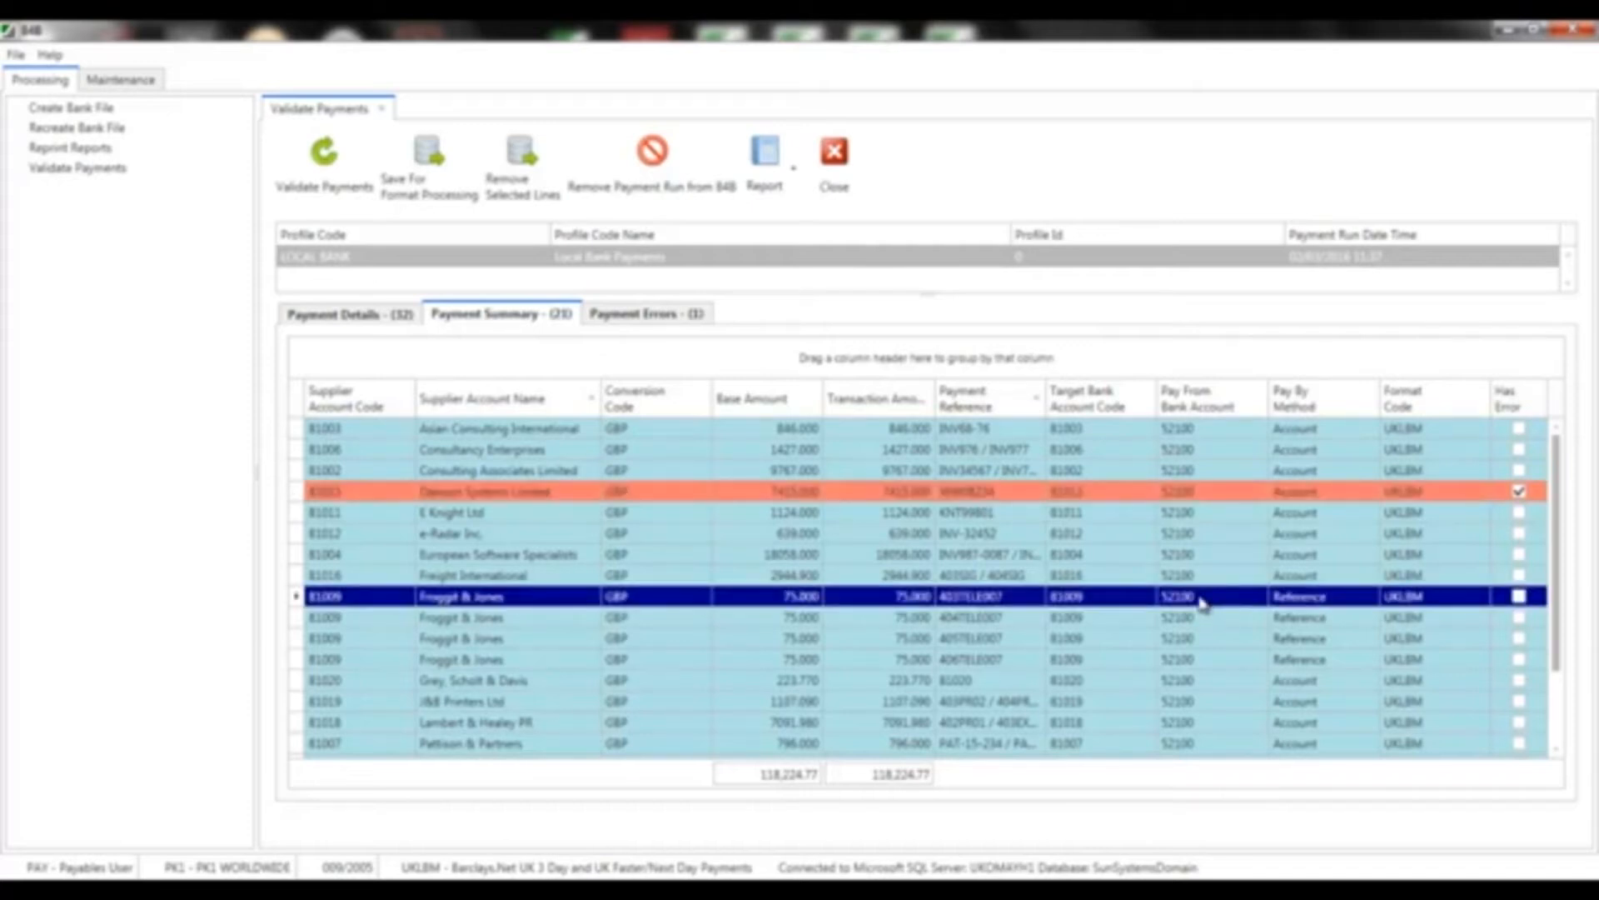
{"action": "key", "text": "shift+Down"}
{"action": "key", "text": "shift+Down"}
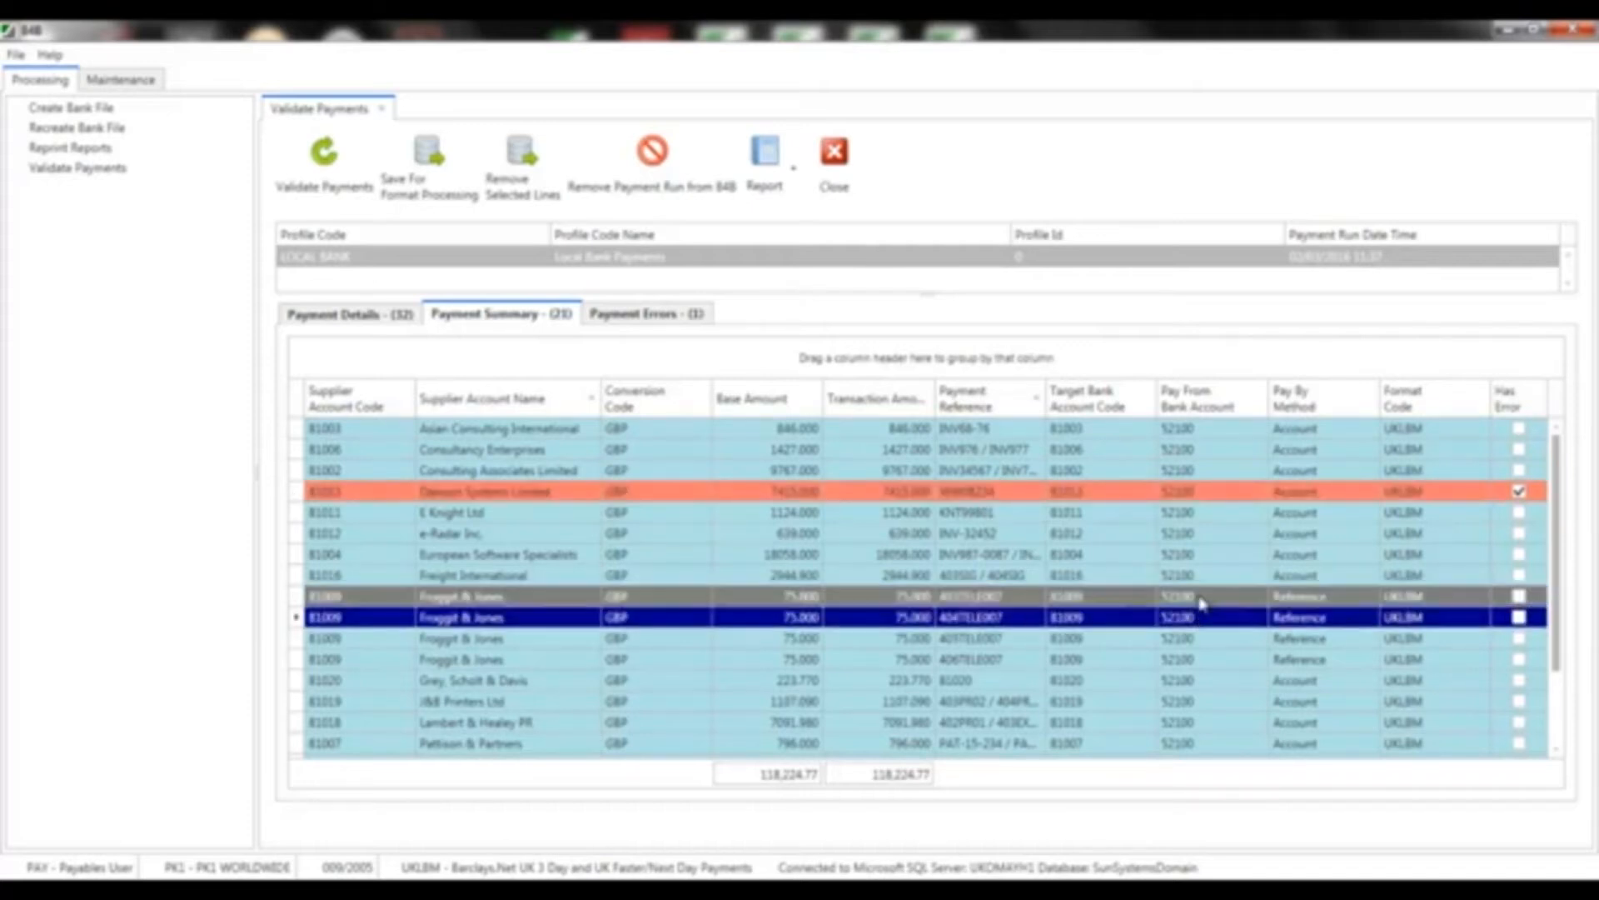
{"action": "key", "text": "shift+Down"}
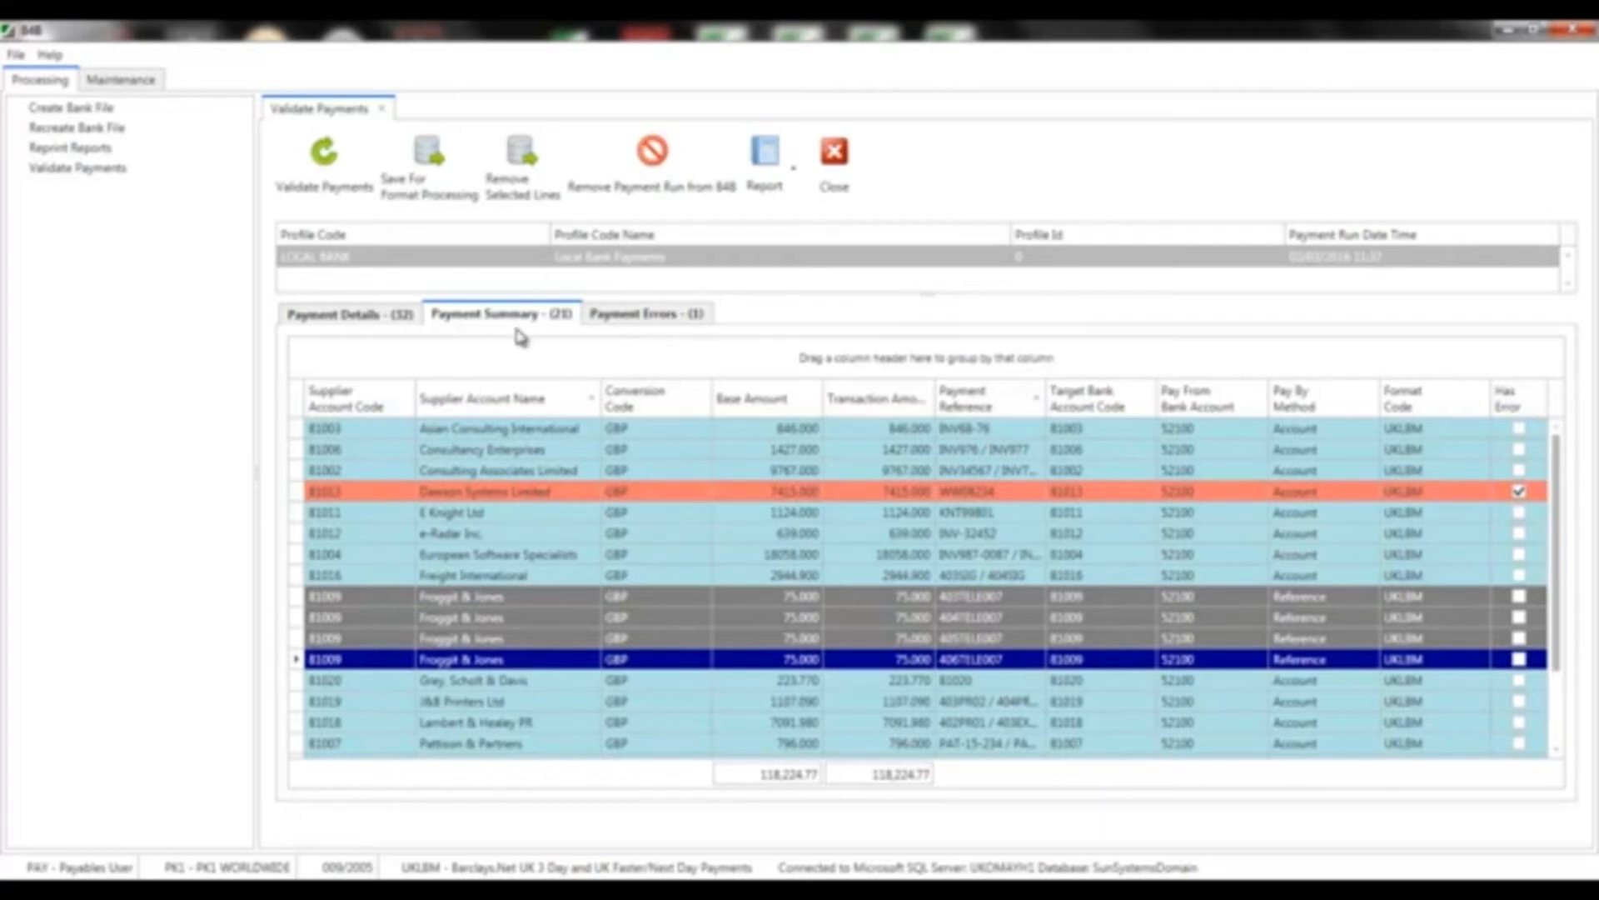
Review the Dawson Systems Limited bank-details error against the supplier summary, then close Validate Payments
{"action": "left_click", "coordinate": [603, 319]}
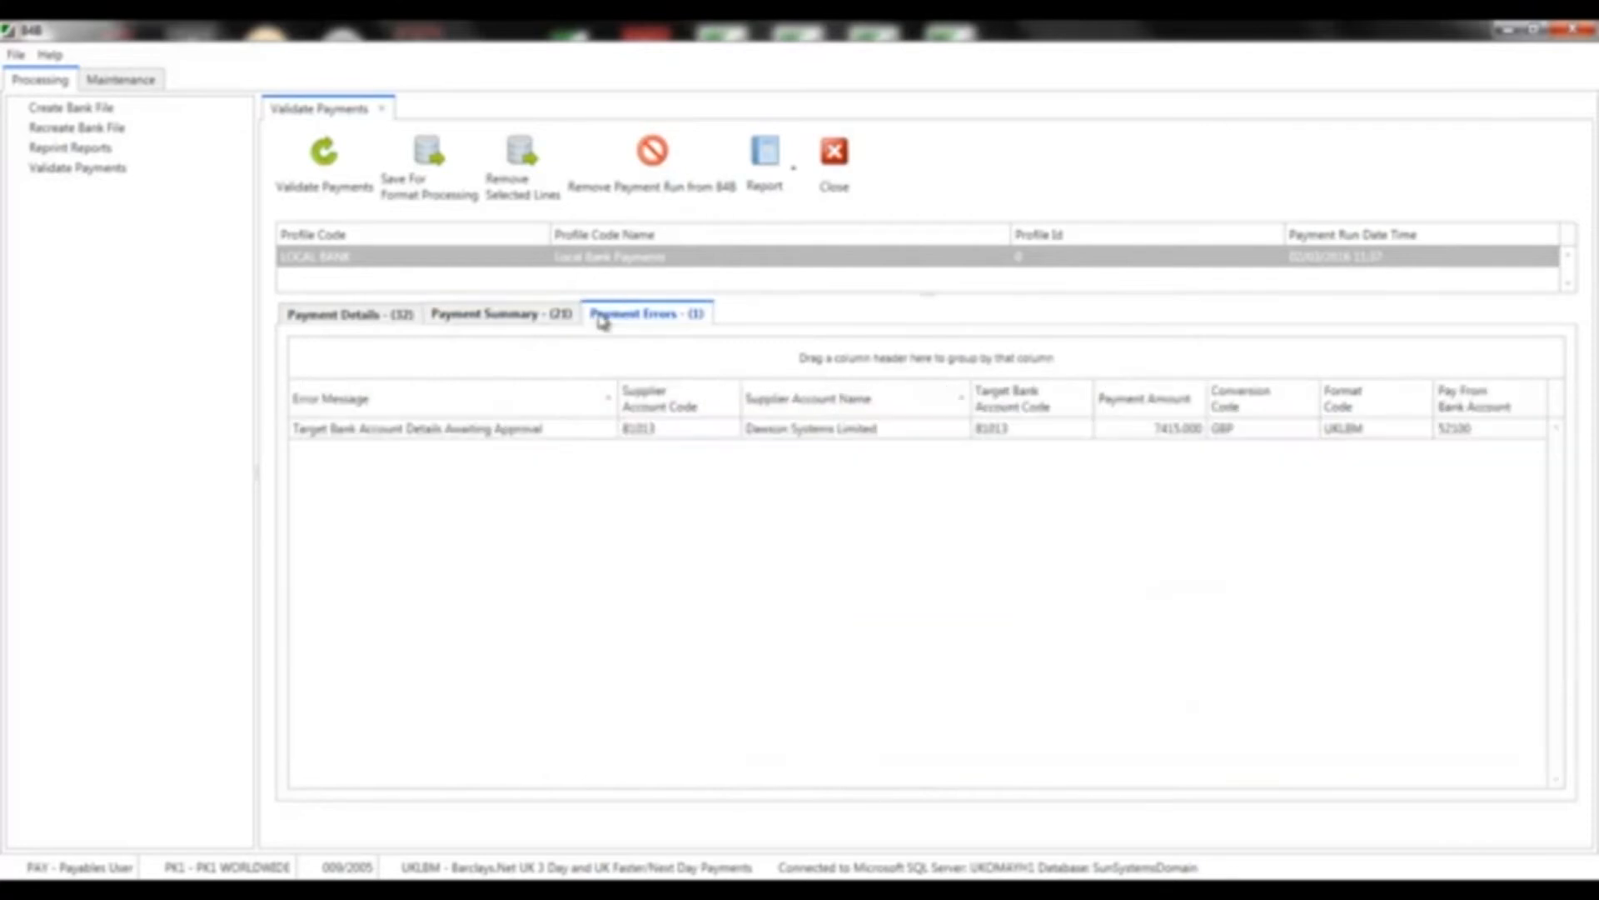
{"action": "left_click", "coordinate": [509, 428]}
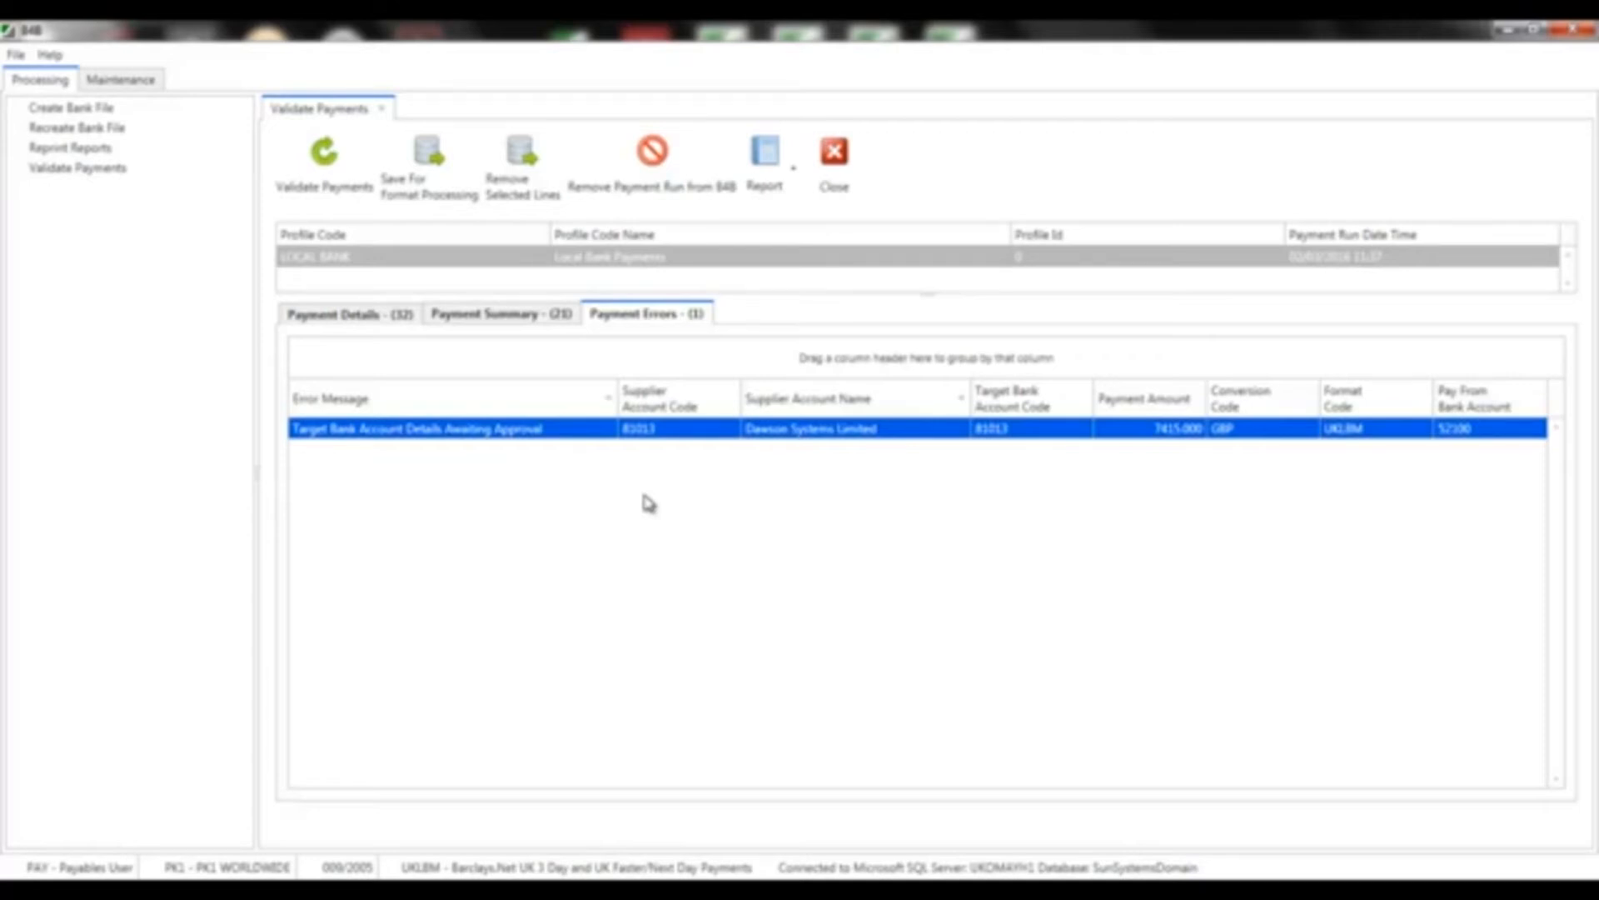
{"action": "left_click", "coordinate": [461, 320]}
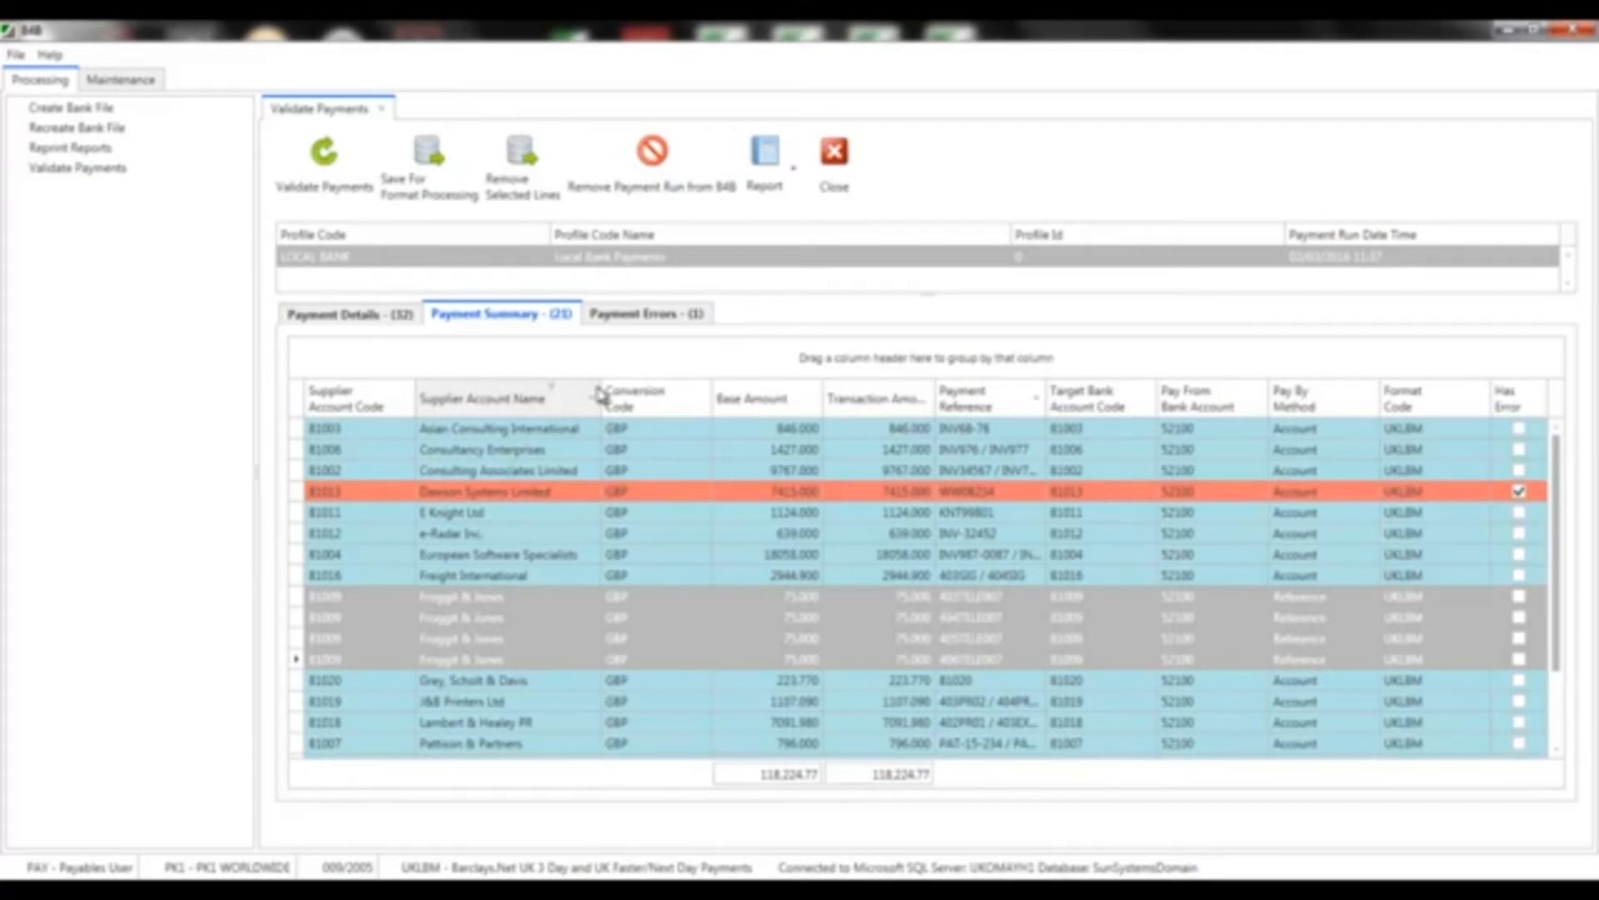
{"action": "left_click", "coordinate": [617, 320]}
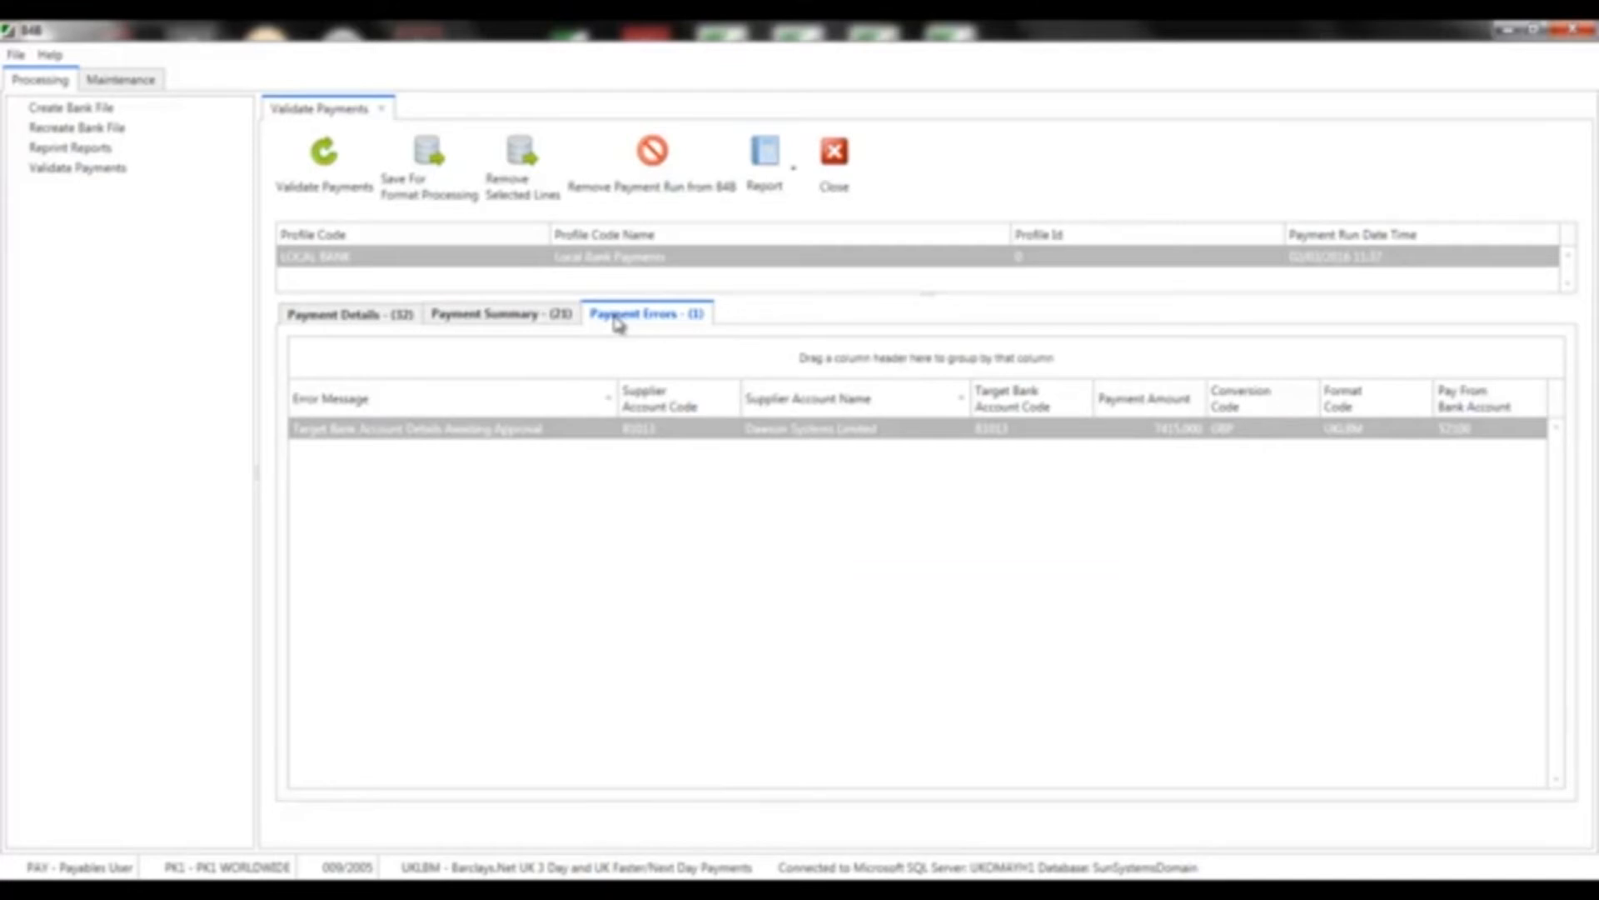
{"action": "left_click", "coordinate": [834, 152]}
Exit B4B and relaunch it, logging in with the approver user ID and password
{"action": "left_click", "coordinate": [1566, 30]}
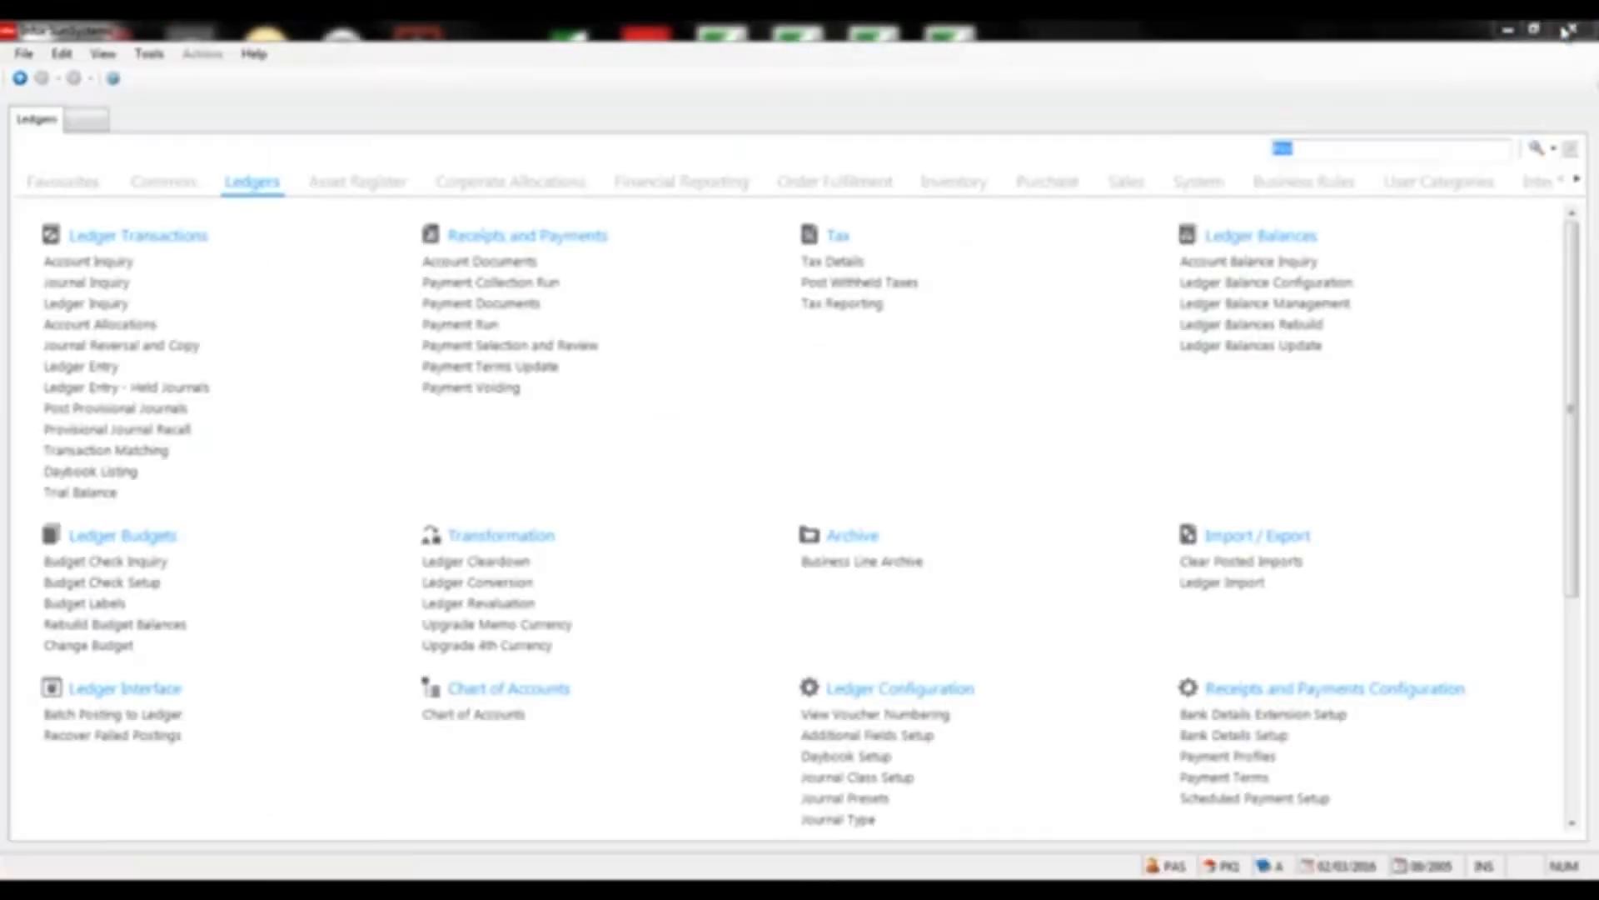
{"action": "left_click", "coordinate": [7, 843]}
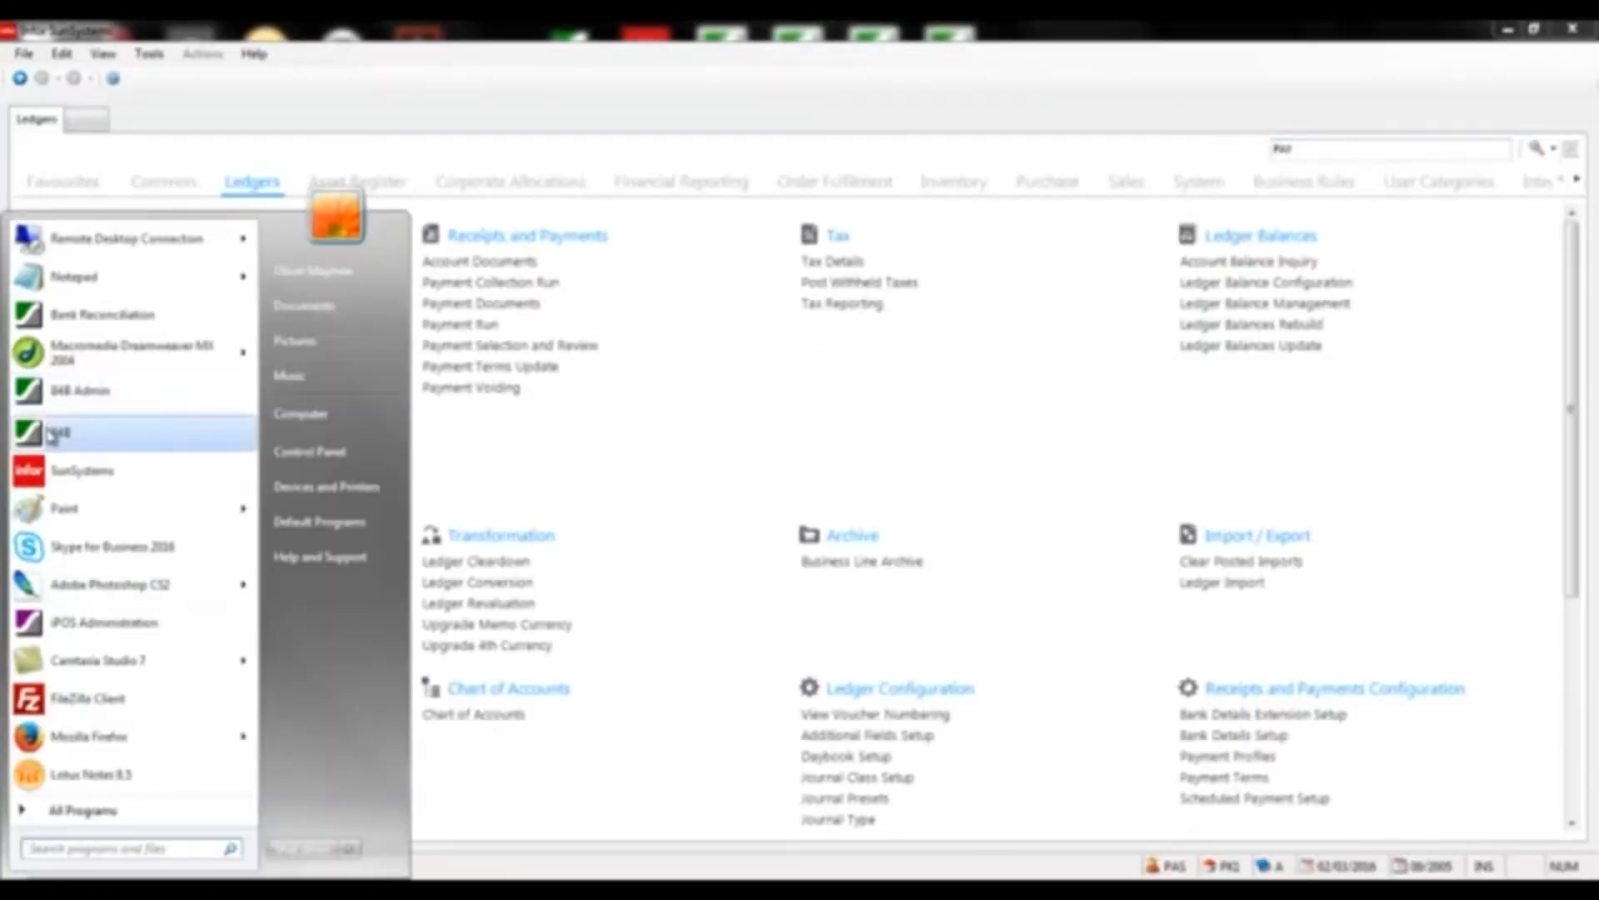
{"action": "left_click", "coordinate": [52, 435]}
{"action": "type", "text": "APPROVER"}
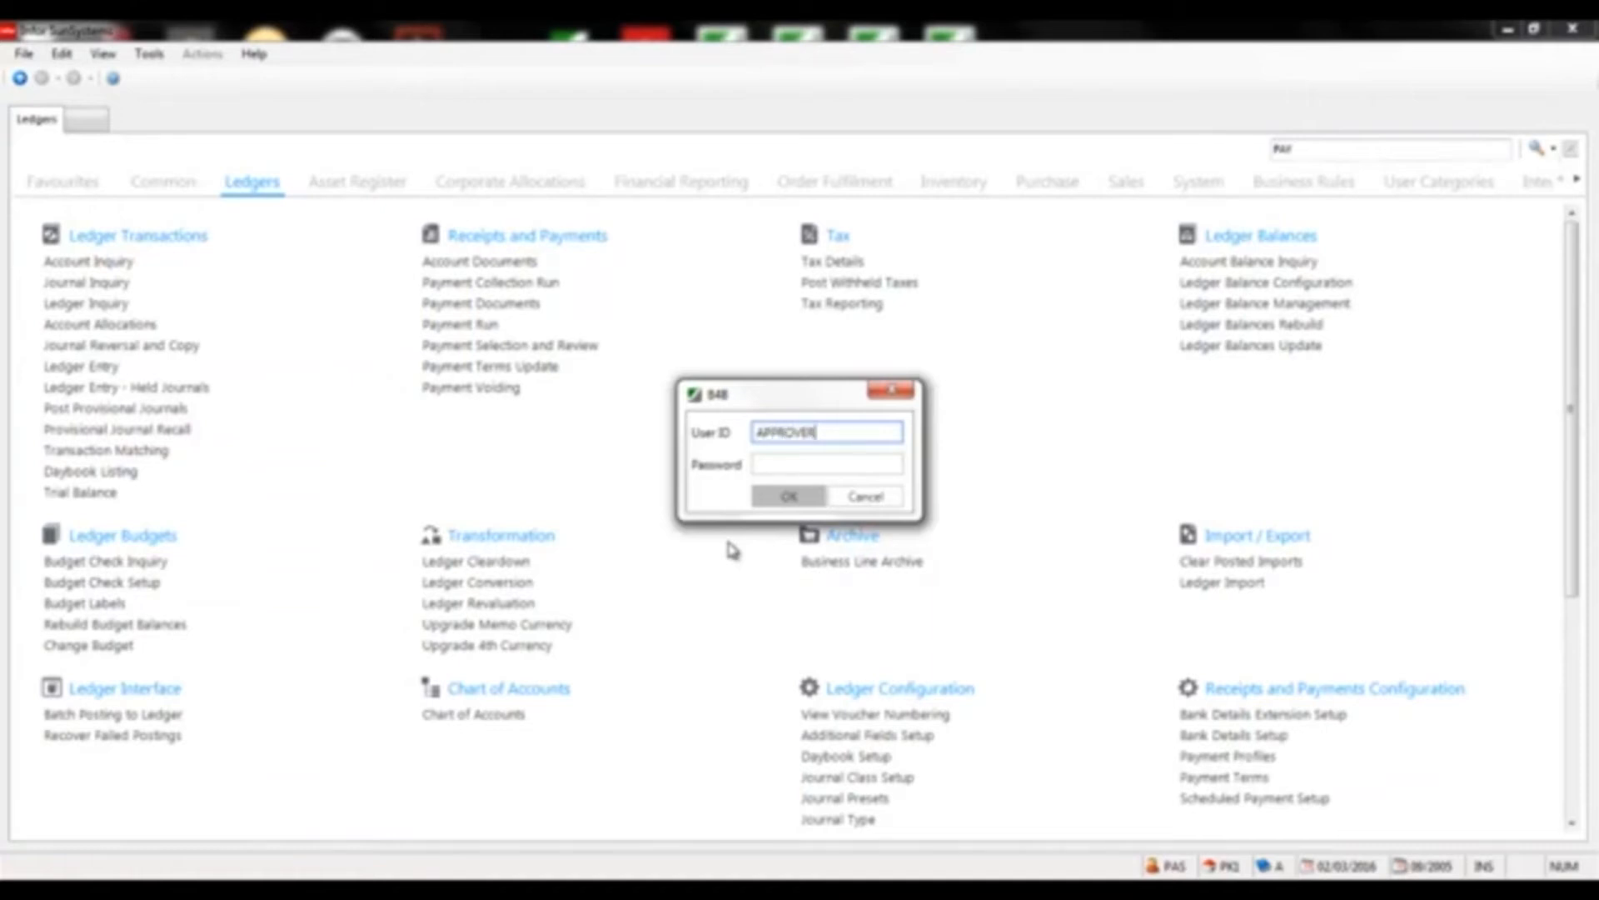
{"action": "key", "text": "Tab"}
{"action": "type", "text": "*********"}
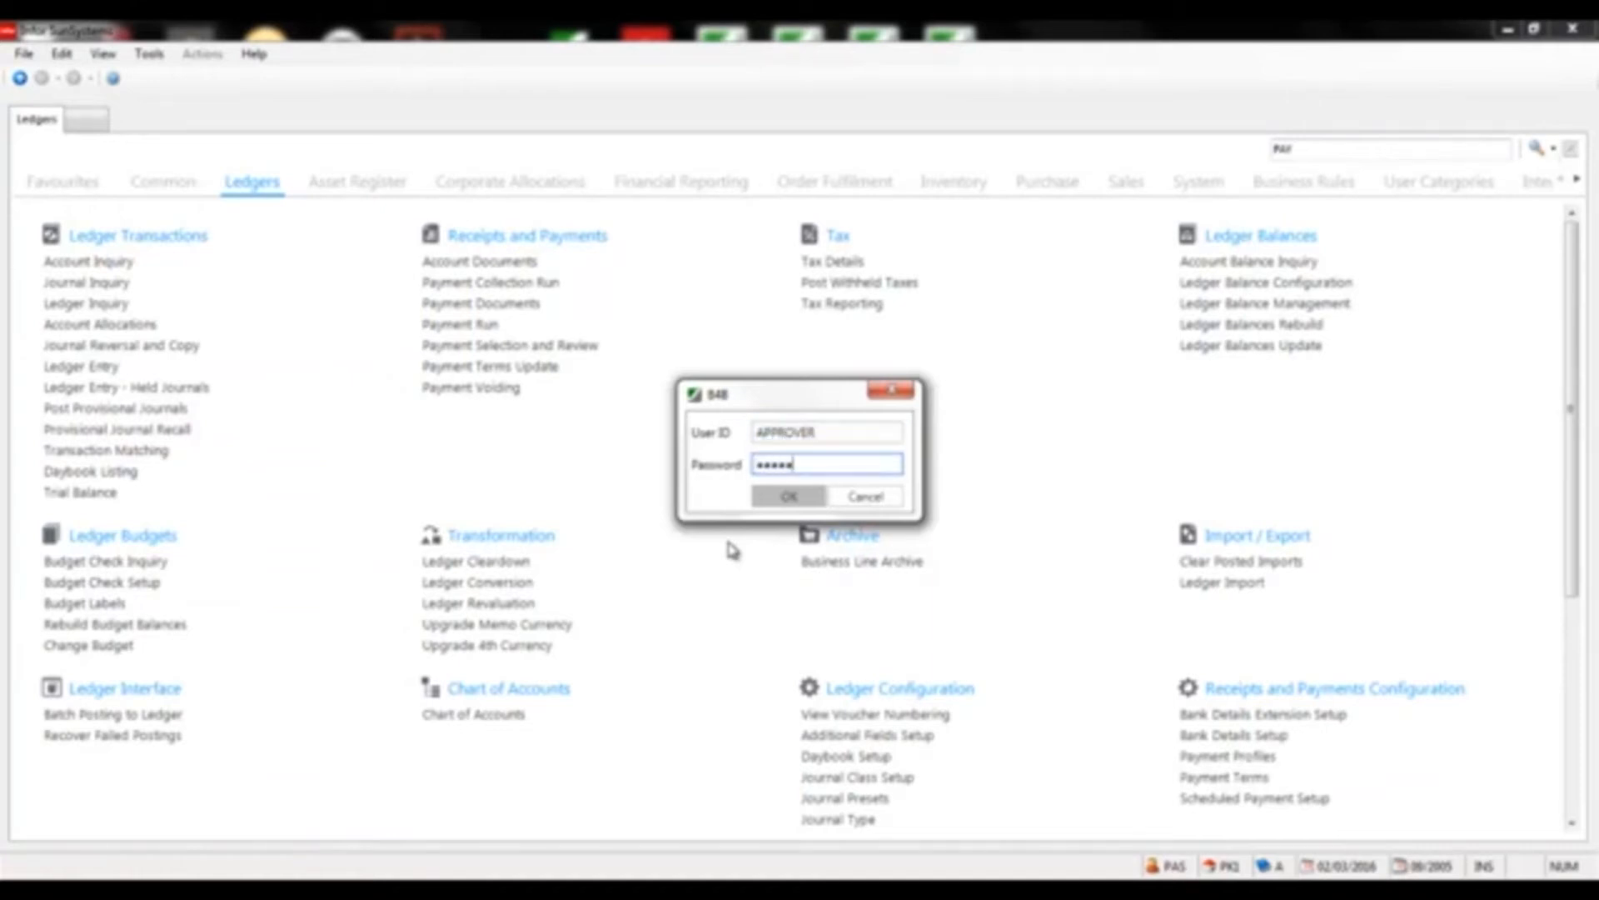
{"action": "key", "text": "Return"}
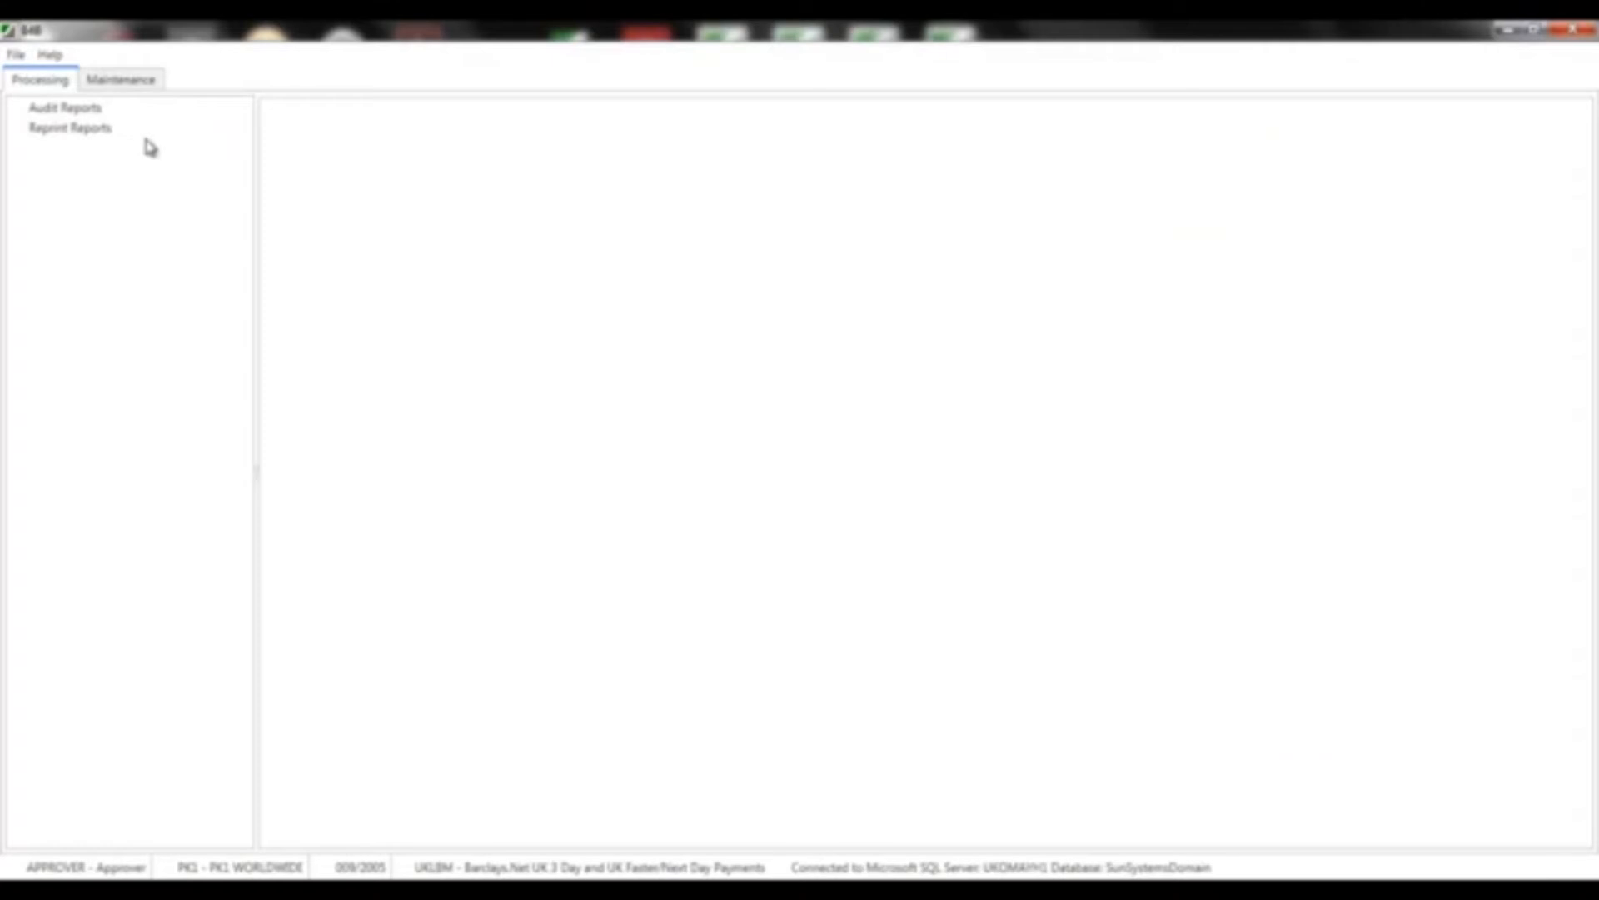
Approve the pending target bank details for Dawsons Systems and Frank Systems, then close Approval
{"action": "left_click", "coordinate": [122, 83]}
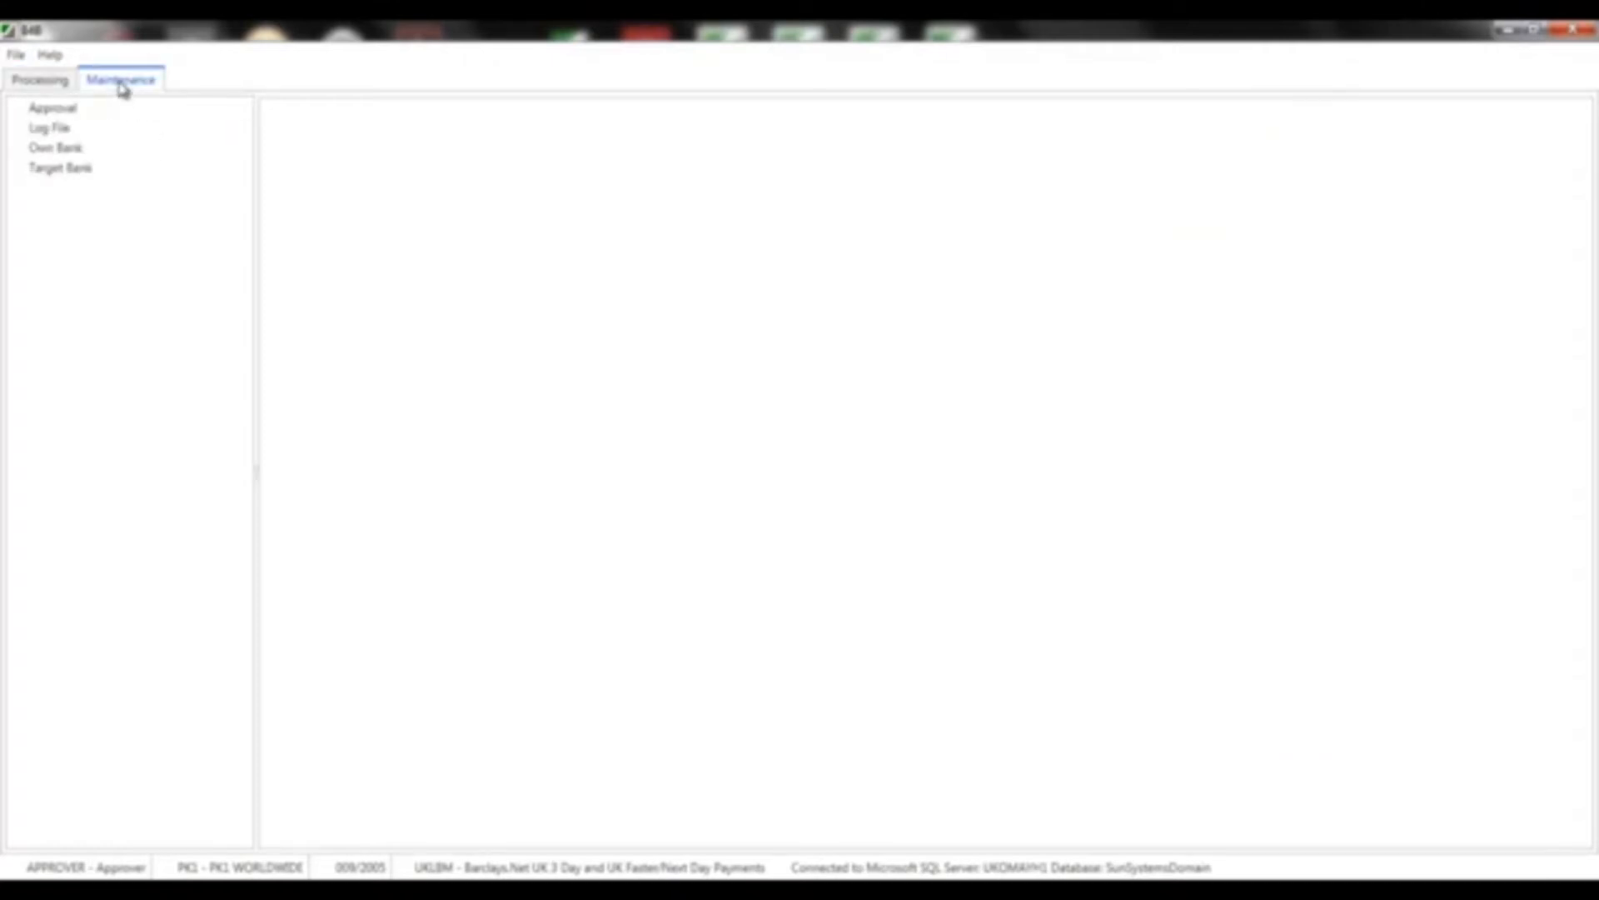
{"action": "left_click", "coordinate": [62, 109]}
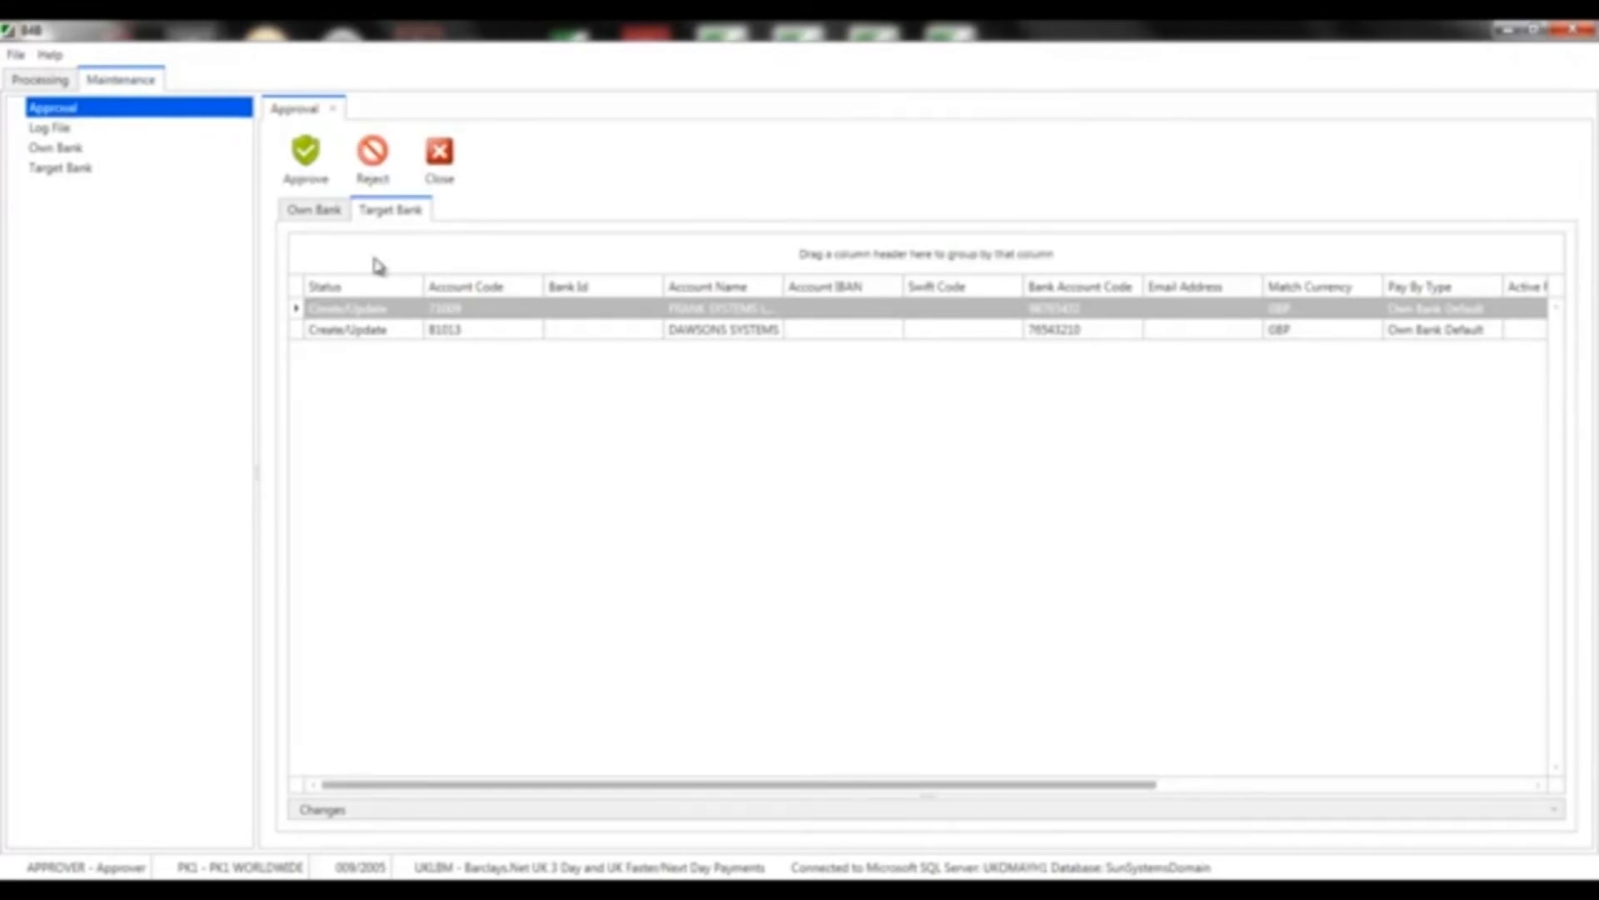
{"action": "left_click", "coordinate": [454, 331]}
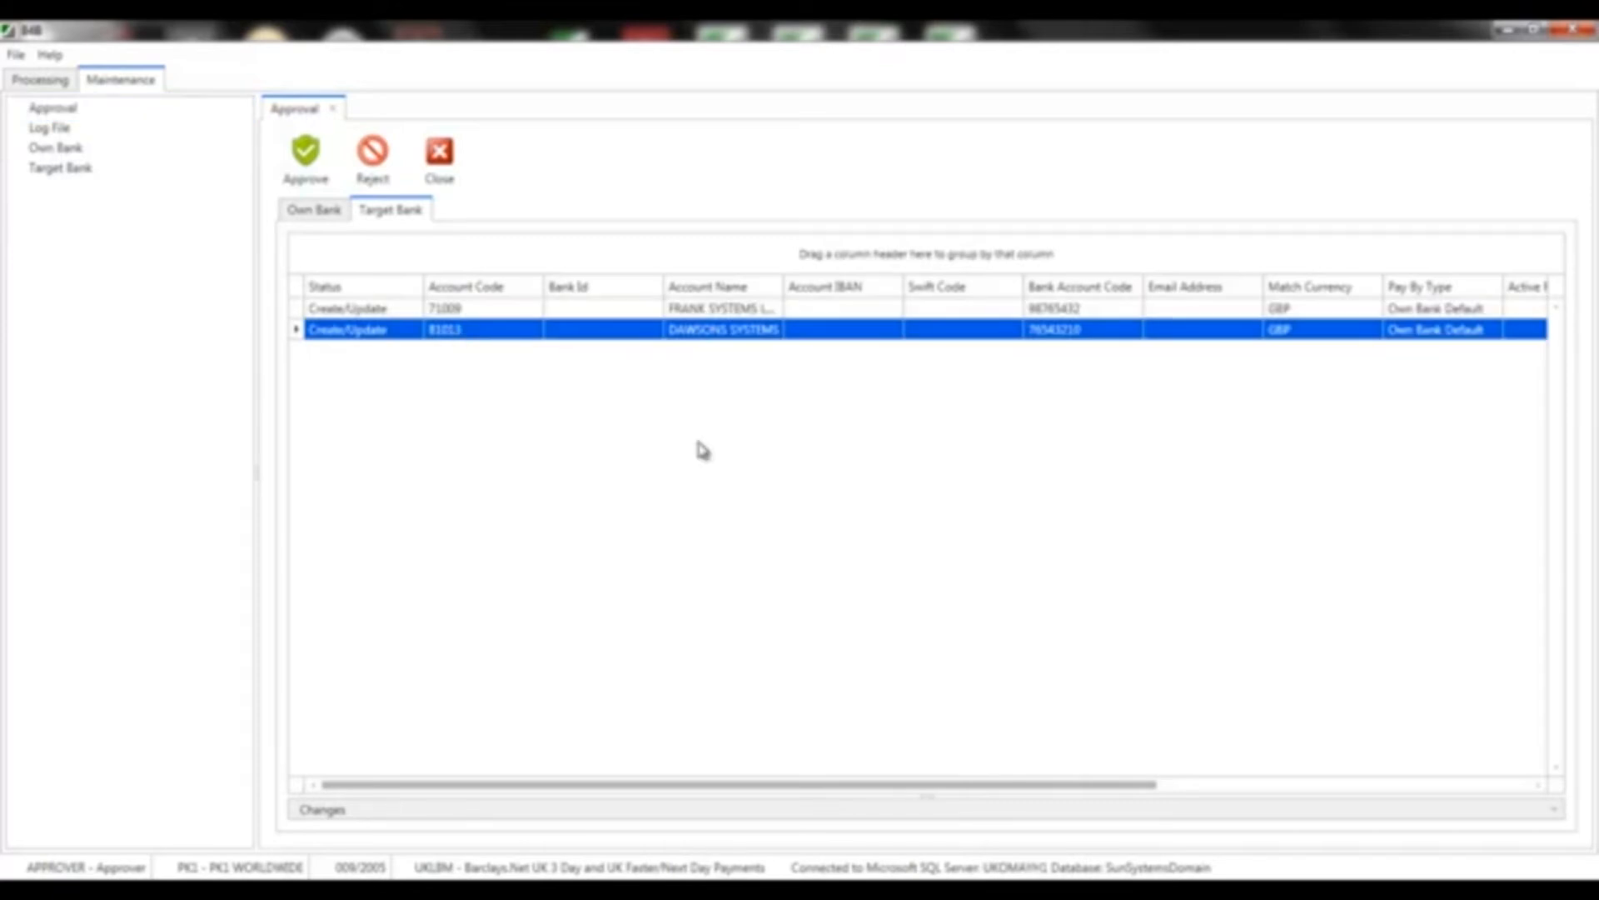
{"action": "left_click", "coordinate": [1556, 811]}
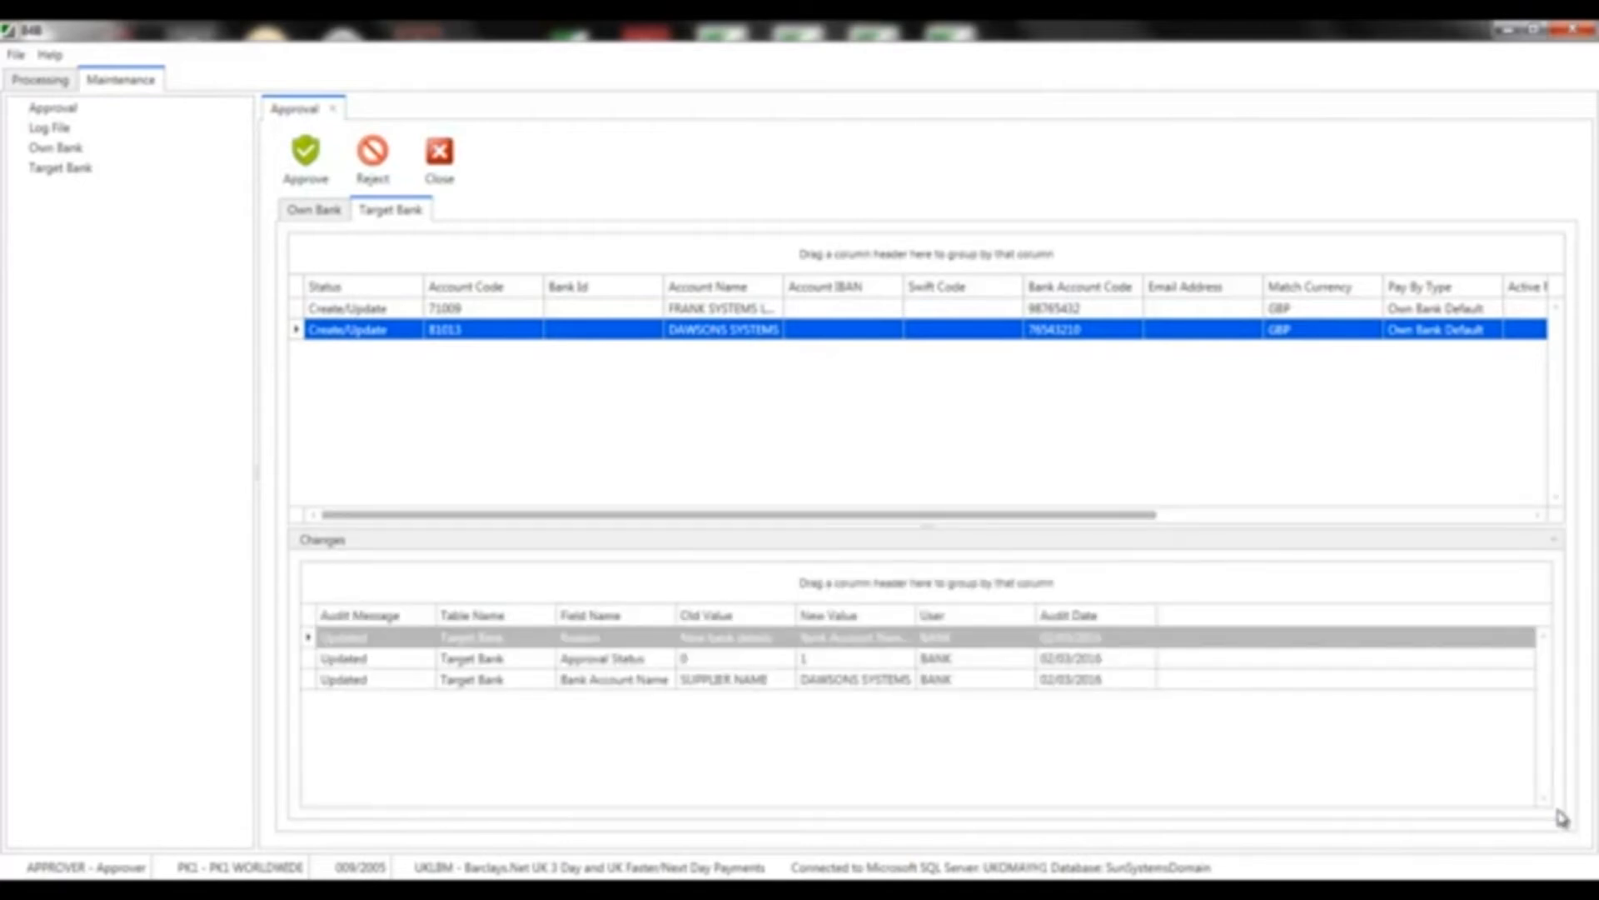
{"action": "left_click", "coordinate": [301, 162]}
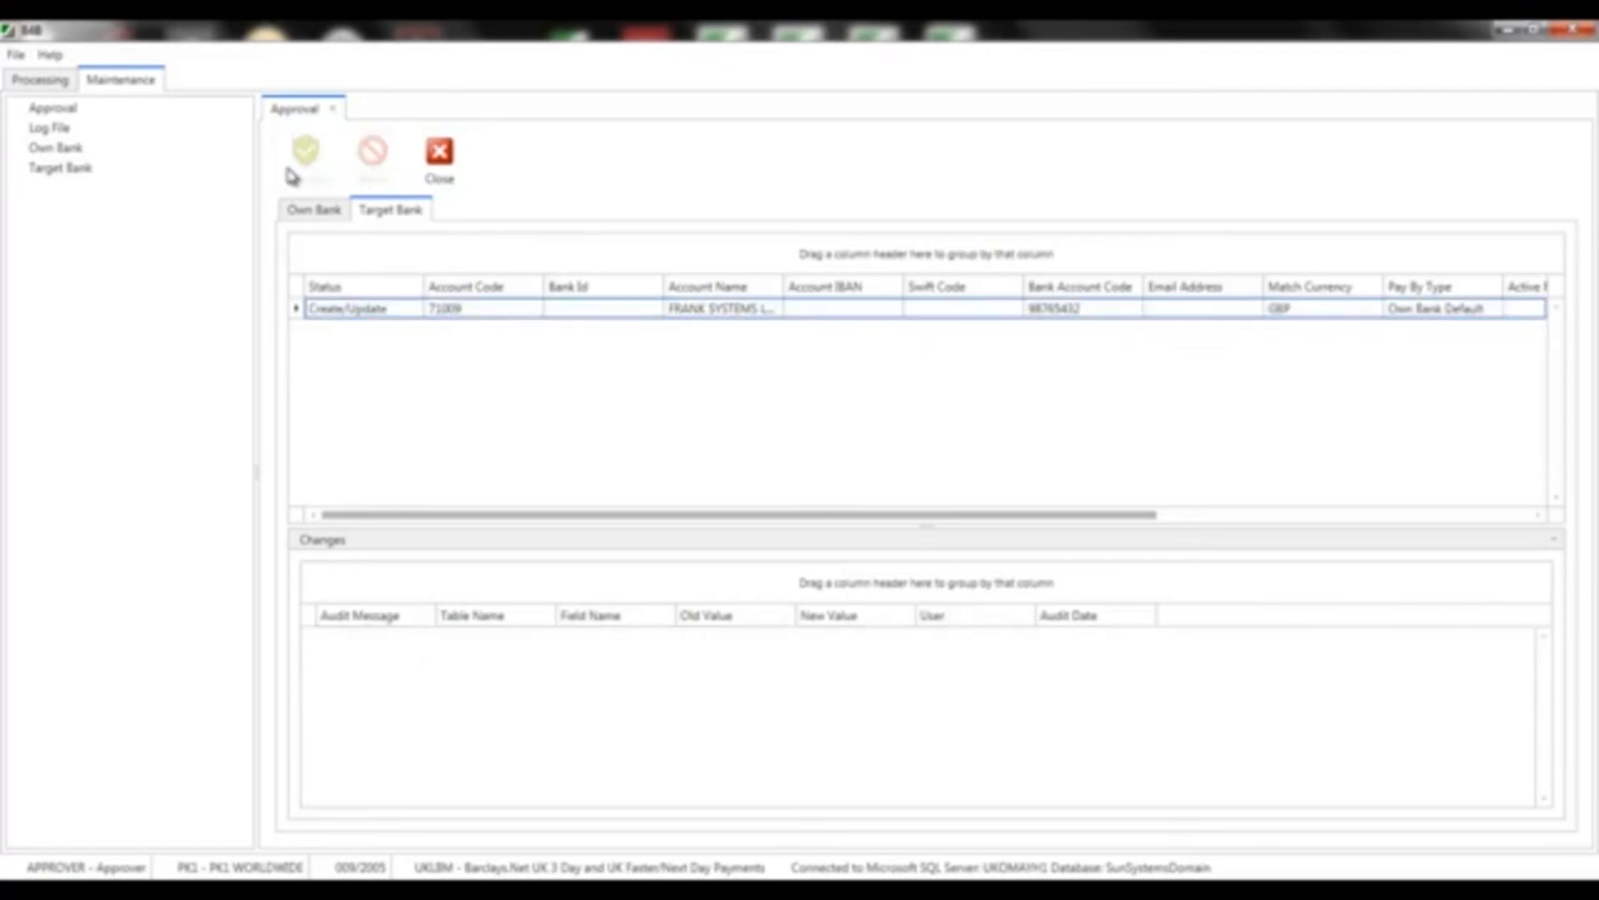
{"action": "left_click", "coordinate": [336, 310]}
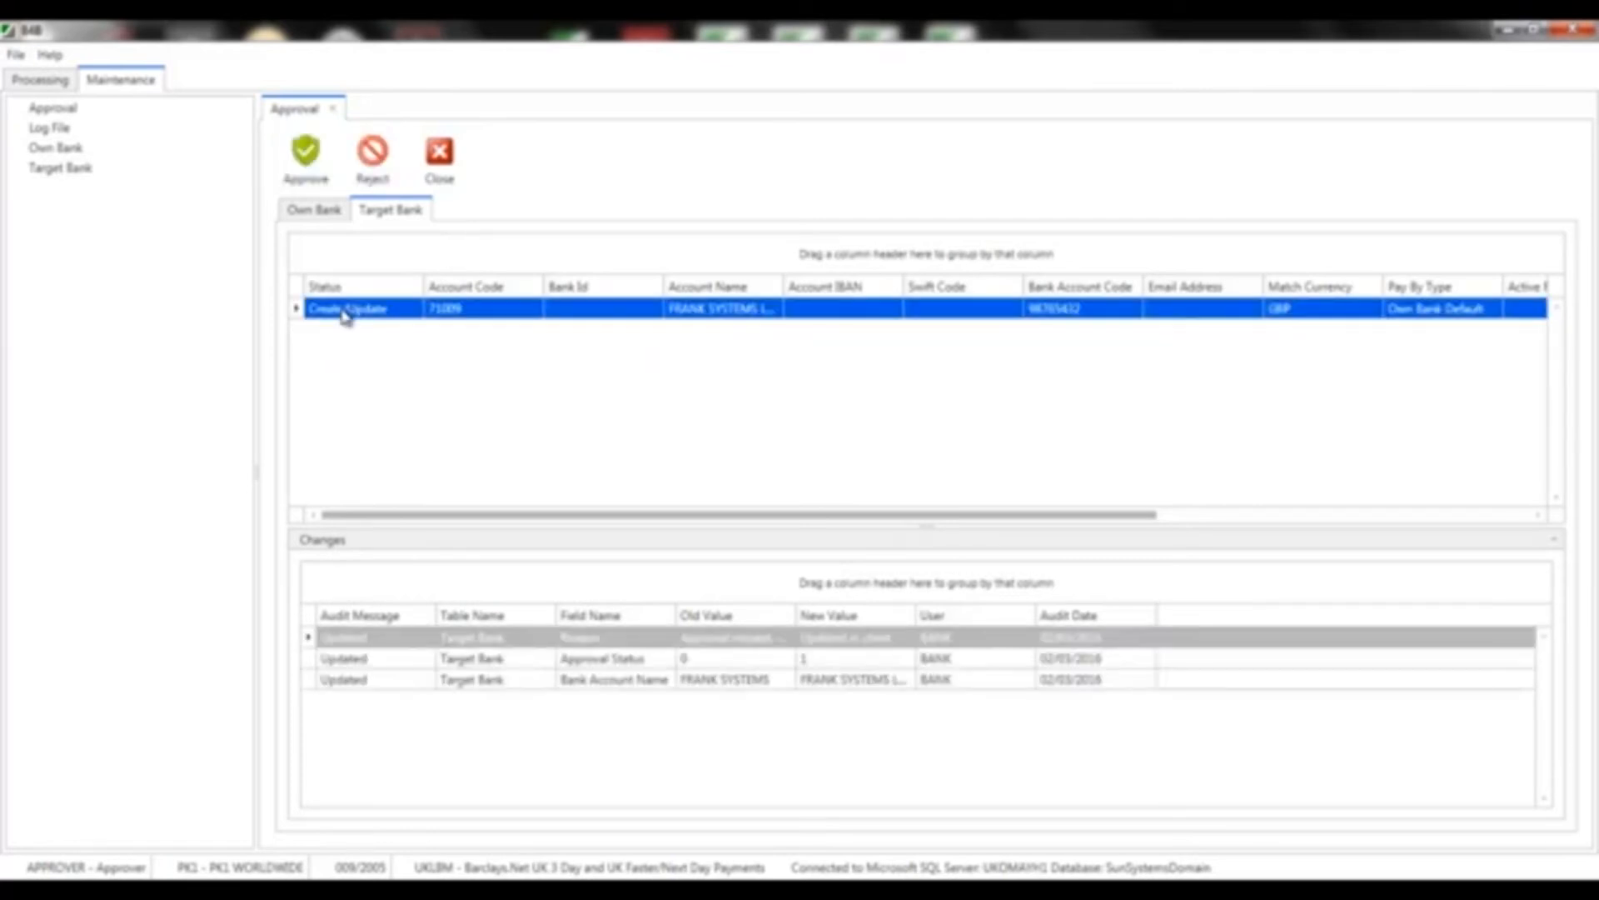
{"action": "left_click", "coordinate": [308, 159]}
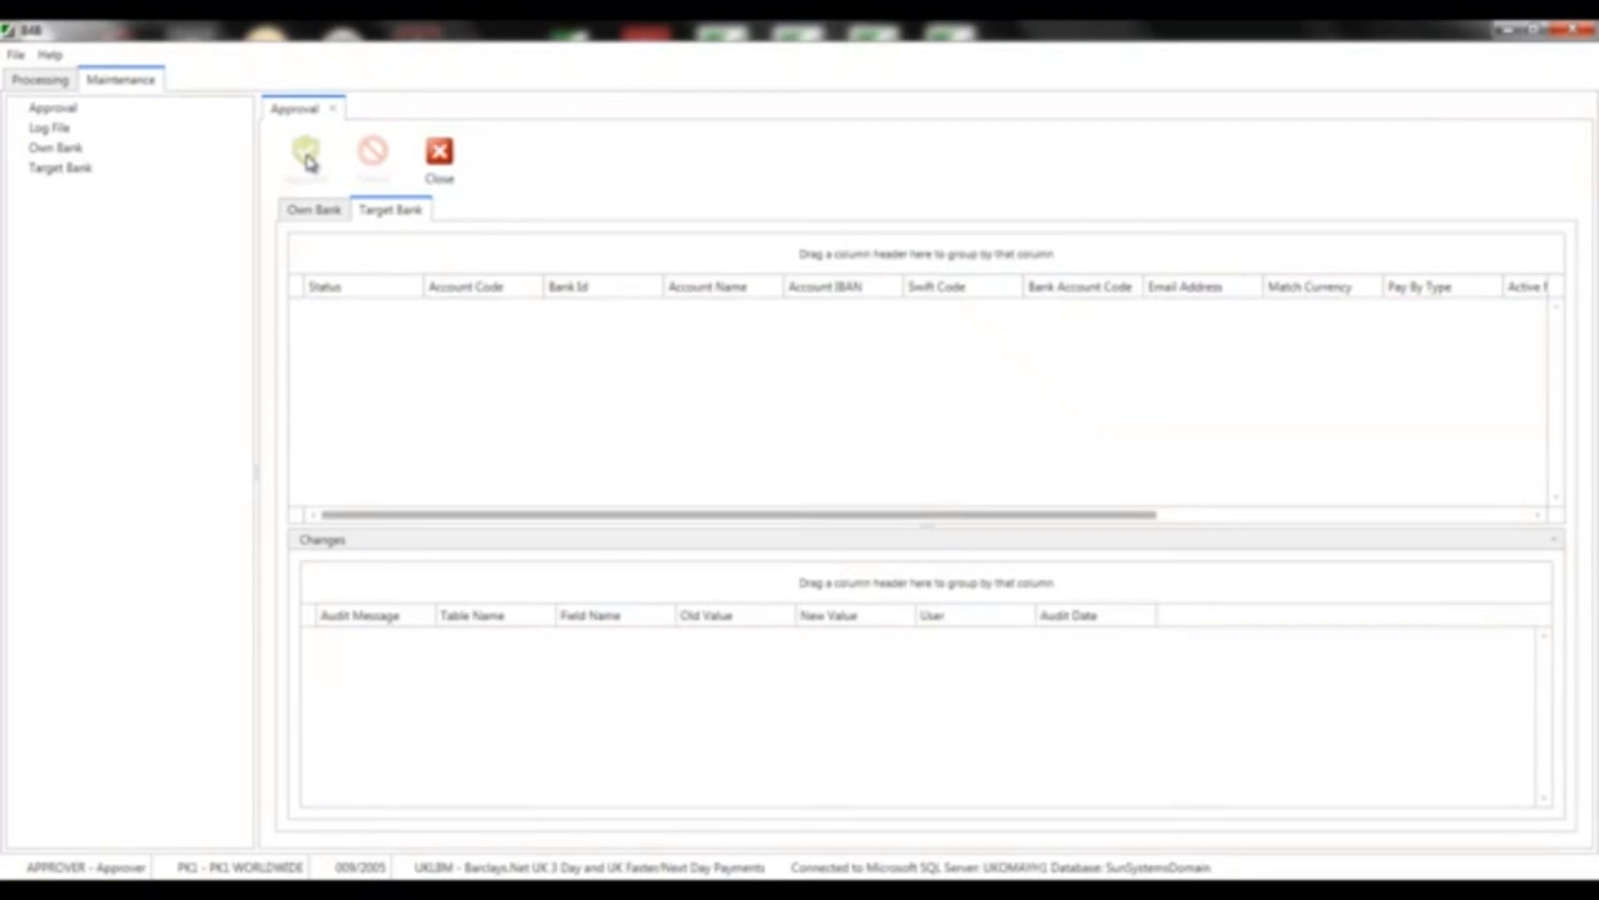
{"action": "left_click", "coordinate": [435, 158]}
Exit B4B, relaunch it and log in again with the payables user's password
{"action": "left_click", "coordinate": [1580, 31]}
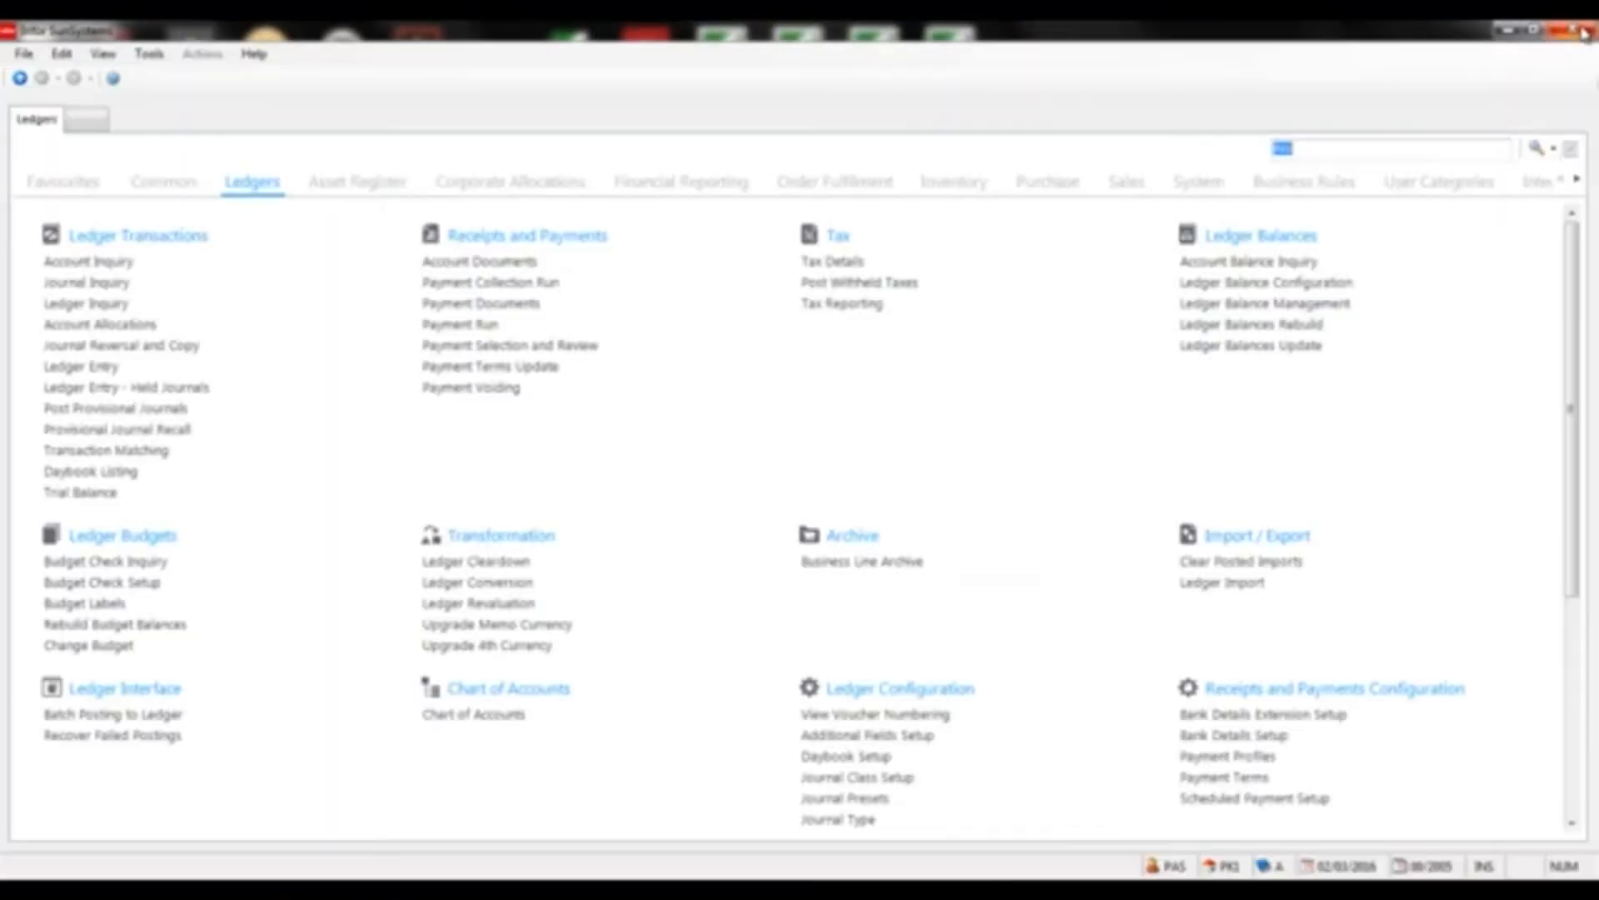
{"action": "left_click", "coordinate": [25, 890]}
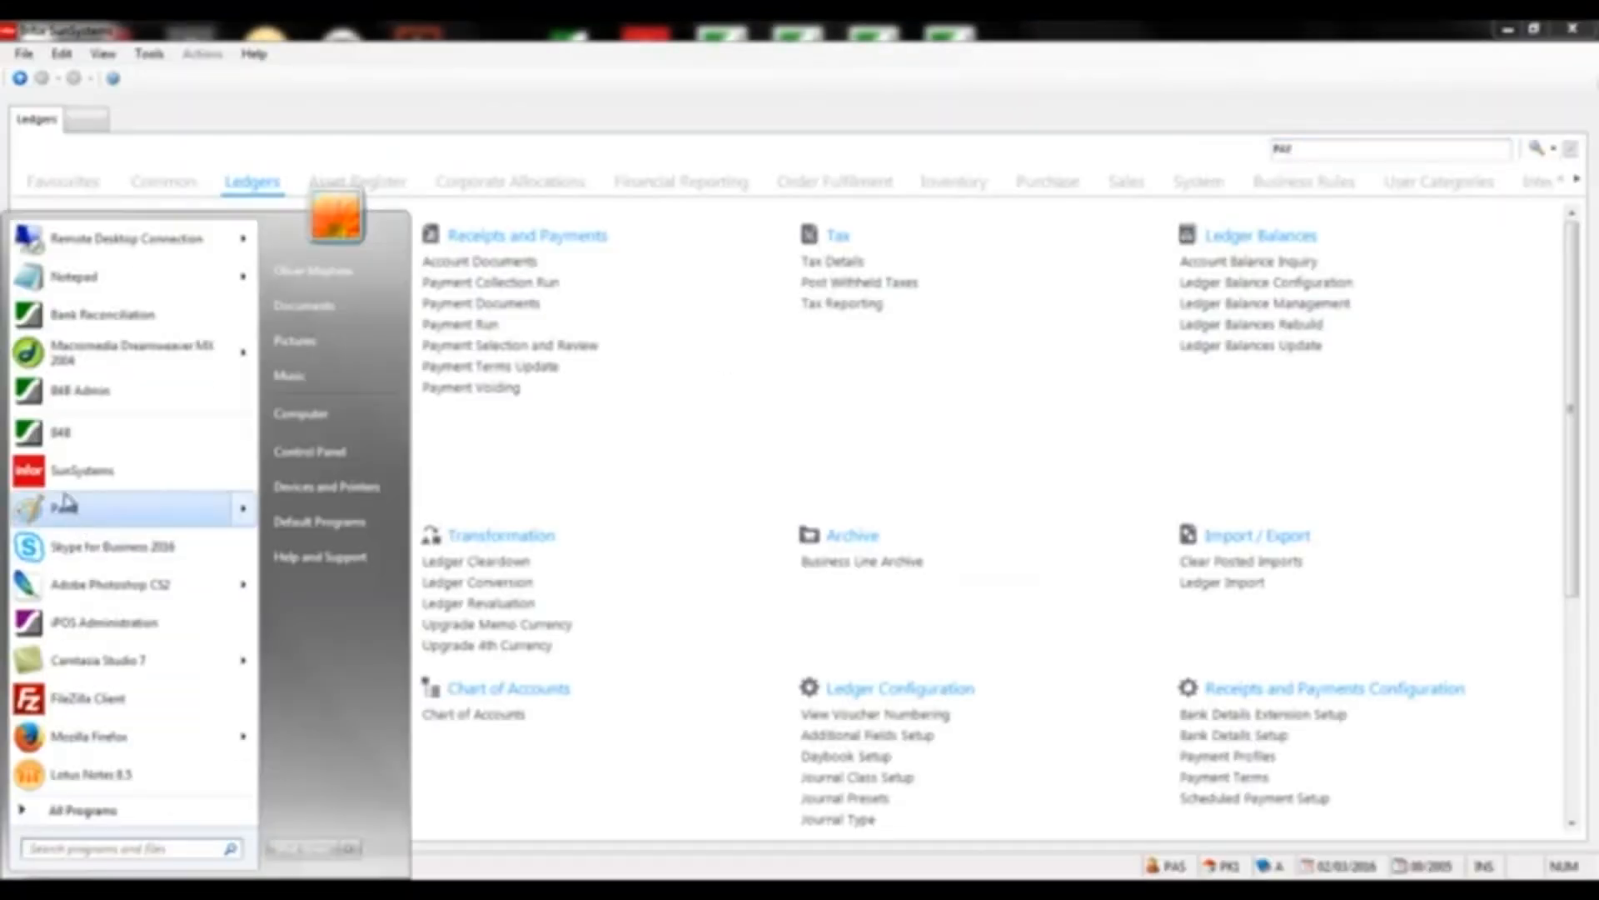
{"action": "left_click", "coordinate": [59, 431]}
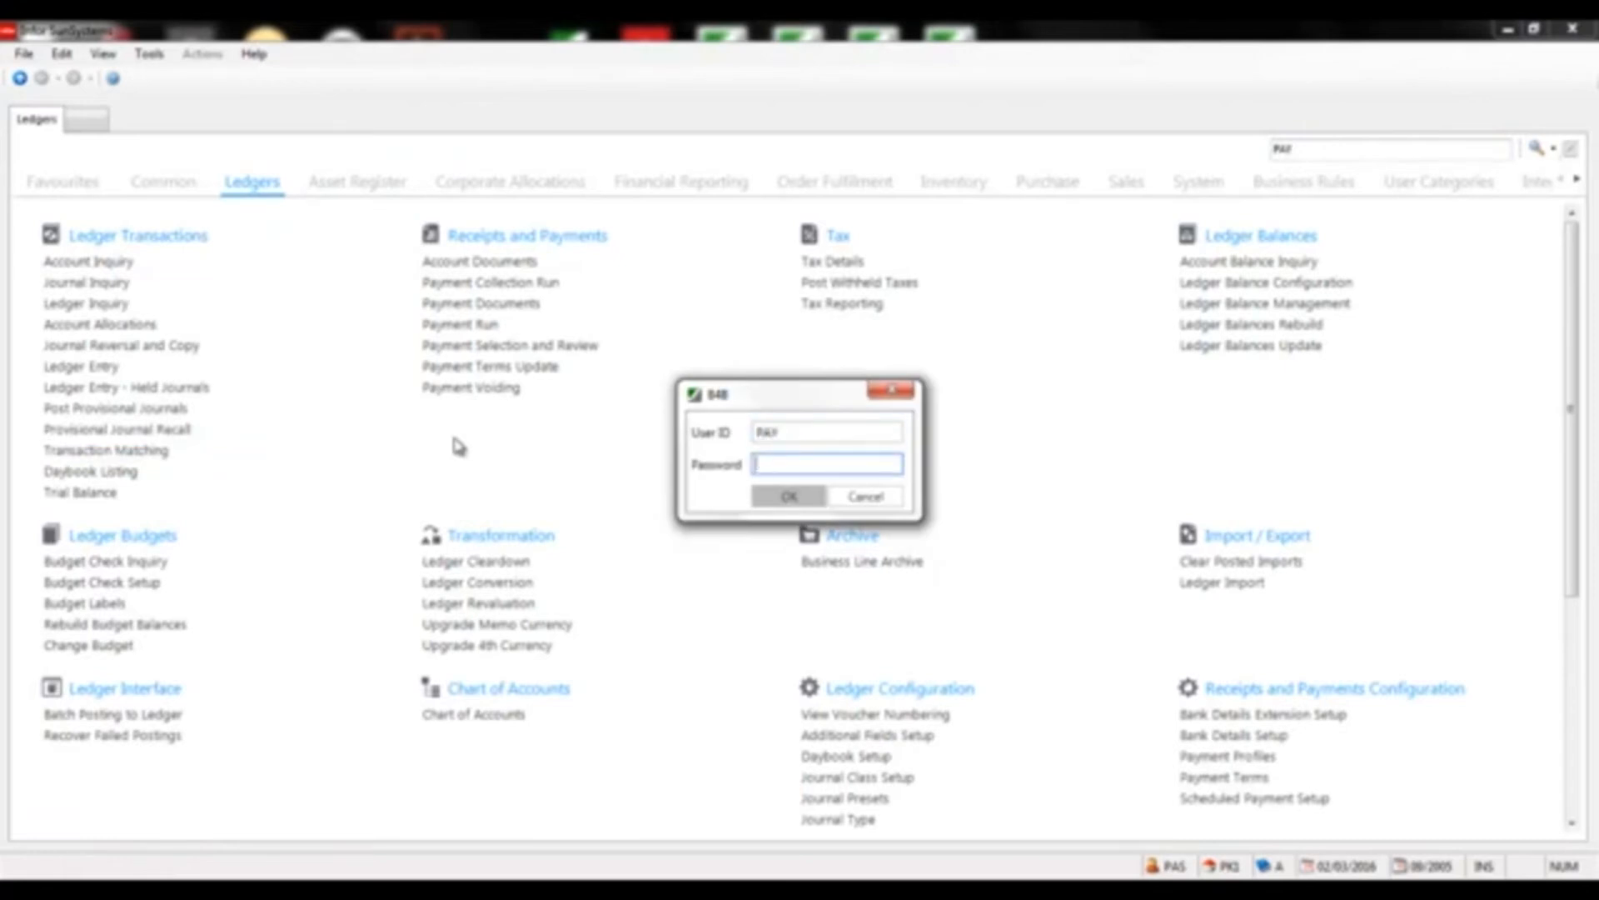
{"action": "type", "text": "•••••••••"}
{"action": "key", "text": "Return"}
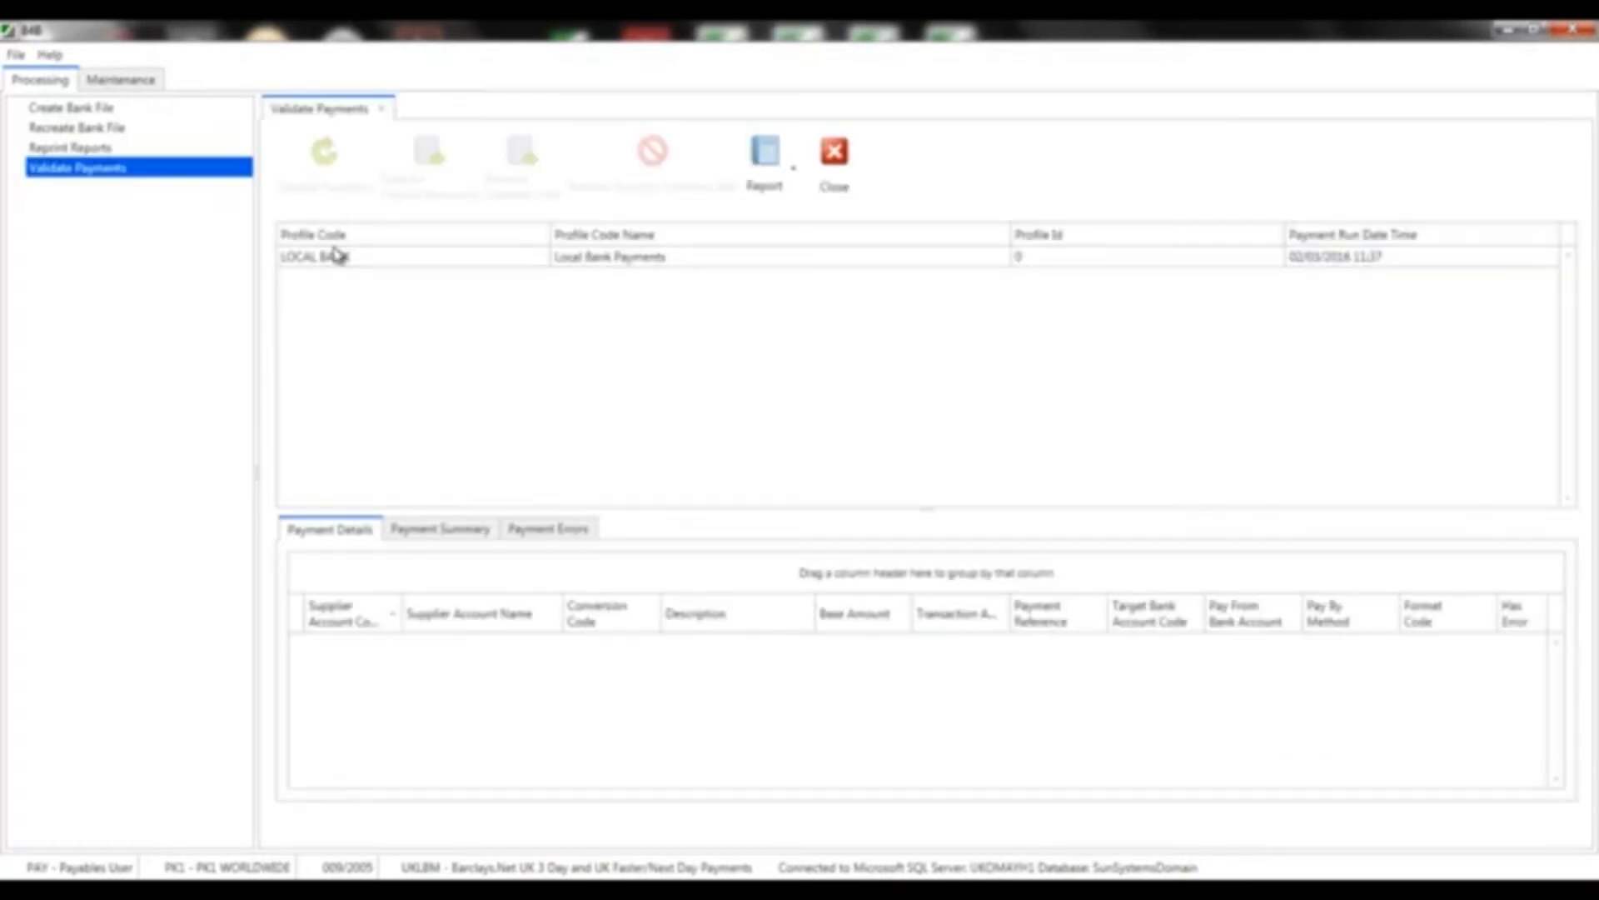
Reload the LOCAL BANK run, confirm zero payment errors, and save it for UKLBM format processing
{"action": "left_click", "coordinate": [335, 257]}
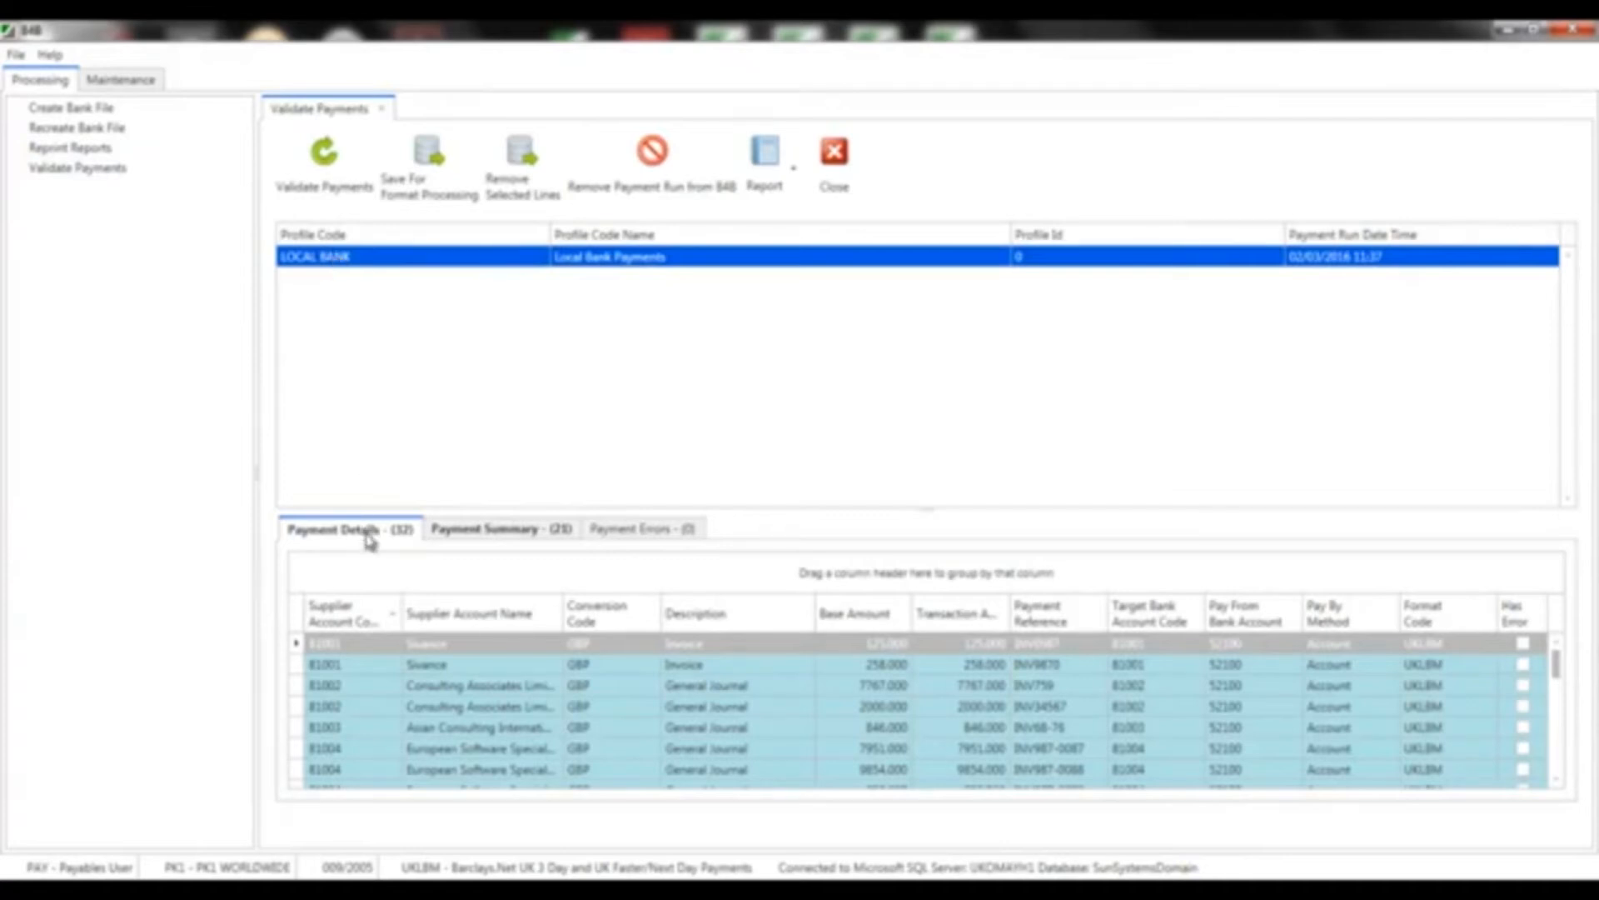
{"action": "left_click", "coordinate": [455, 536]}
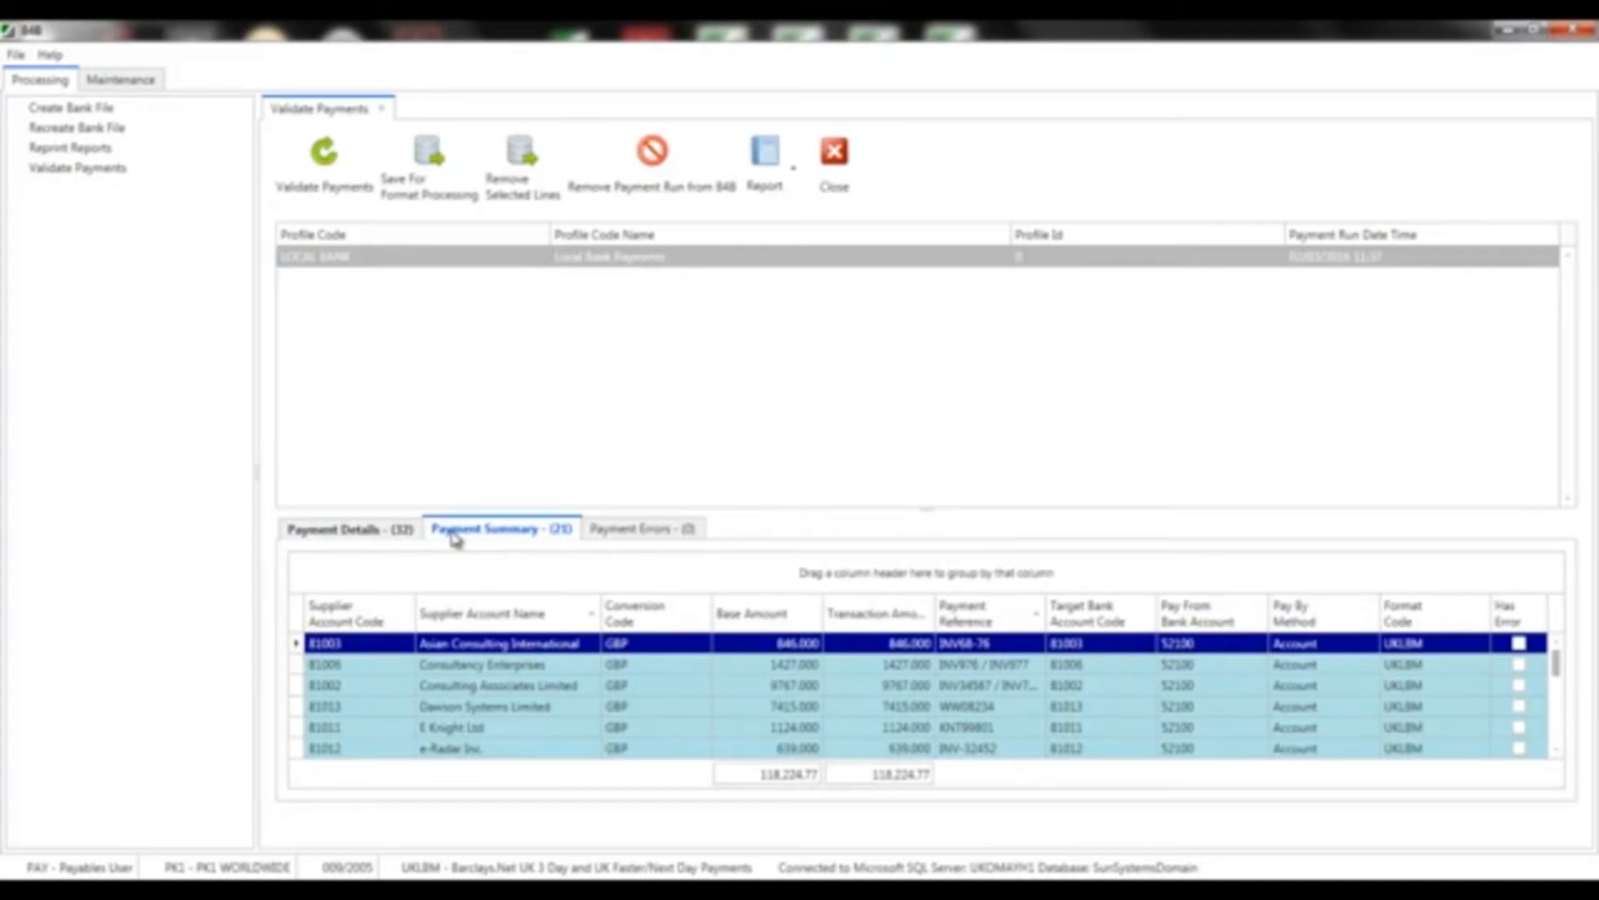
{"action": "left_click", "coordinate": [626, 536]}
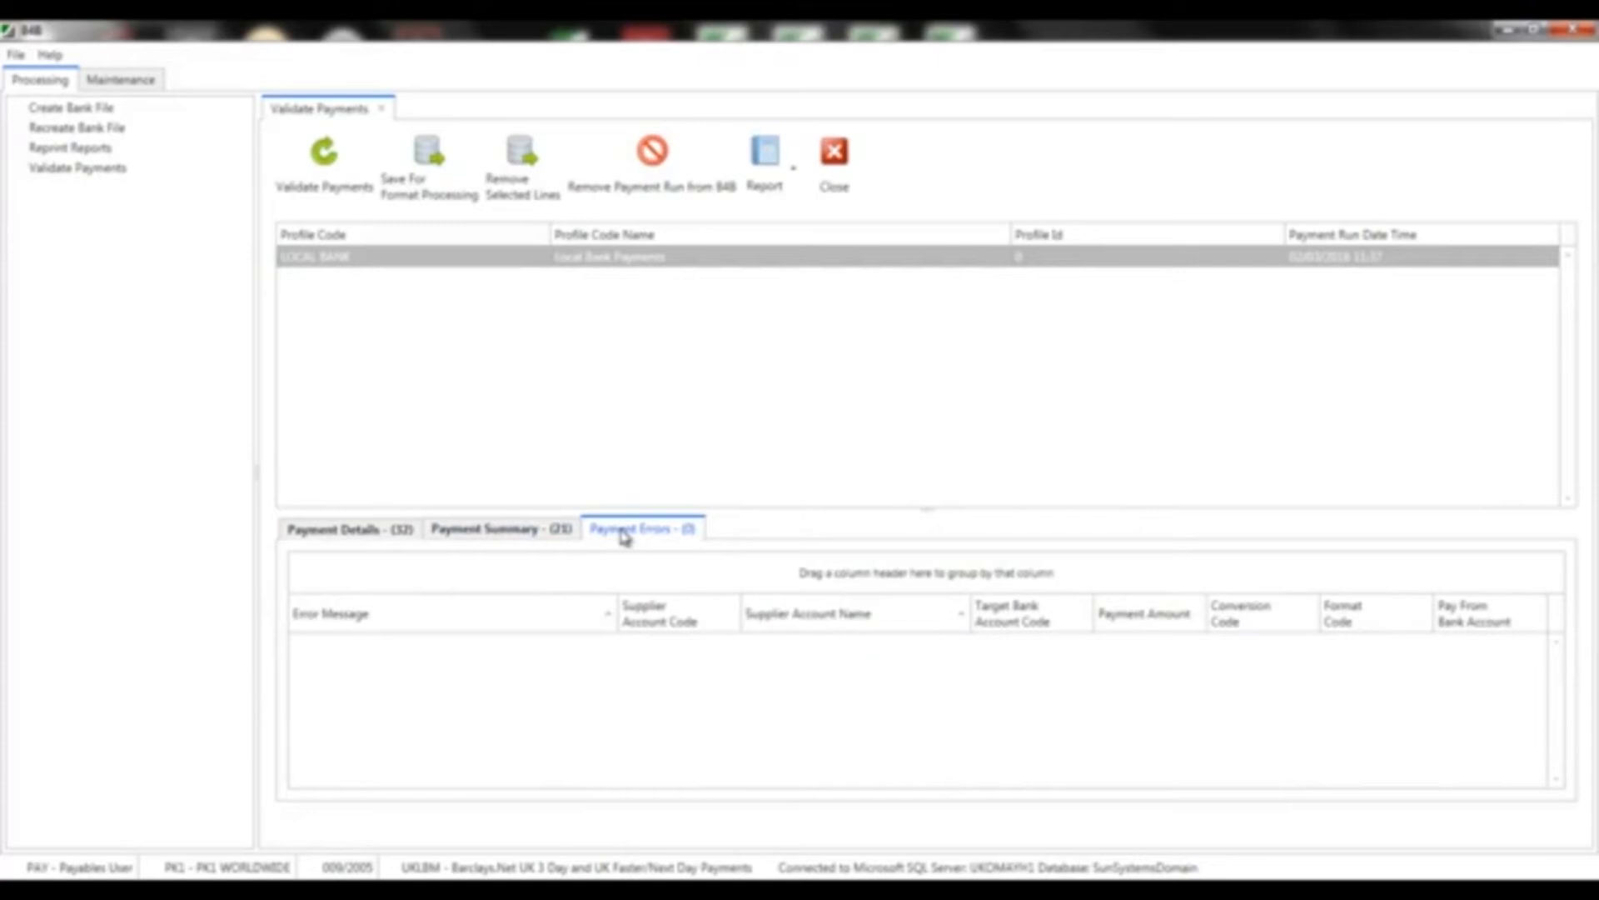
{"action": "left_click", "coordinate": [556, 529]}
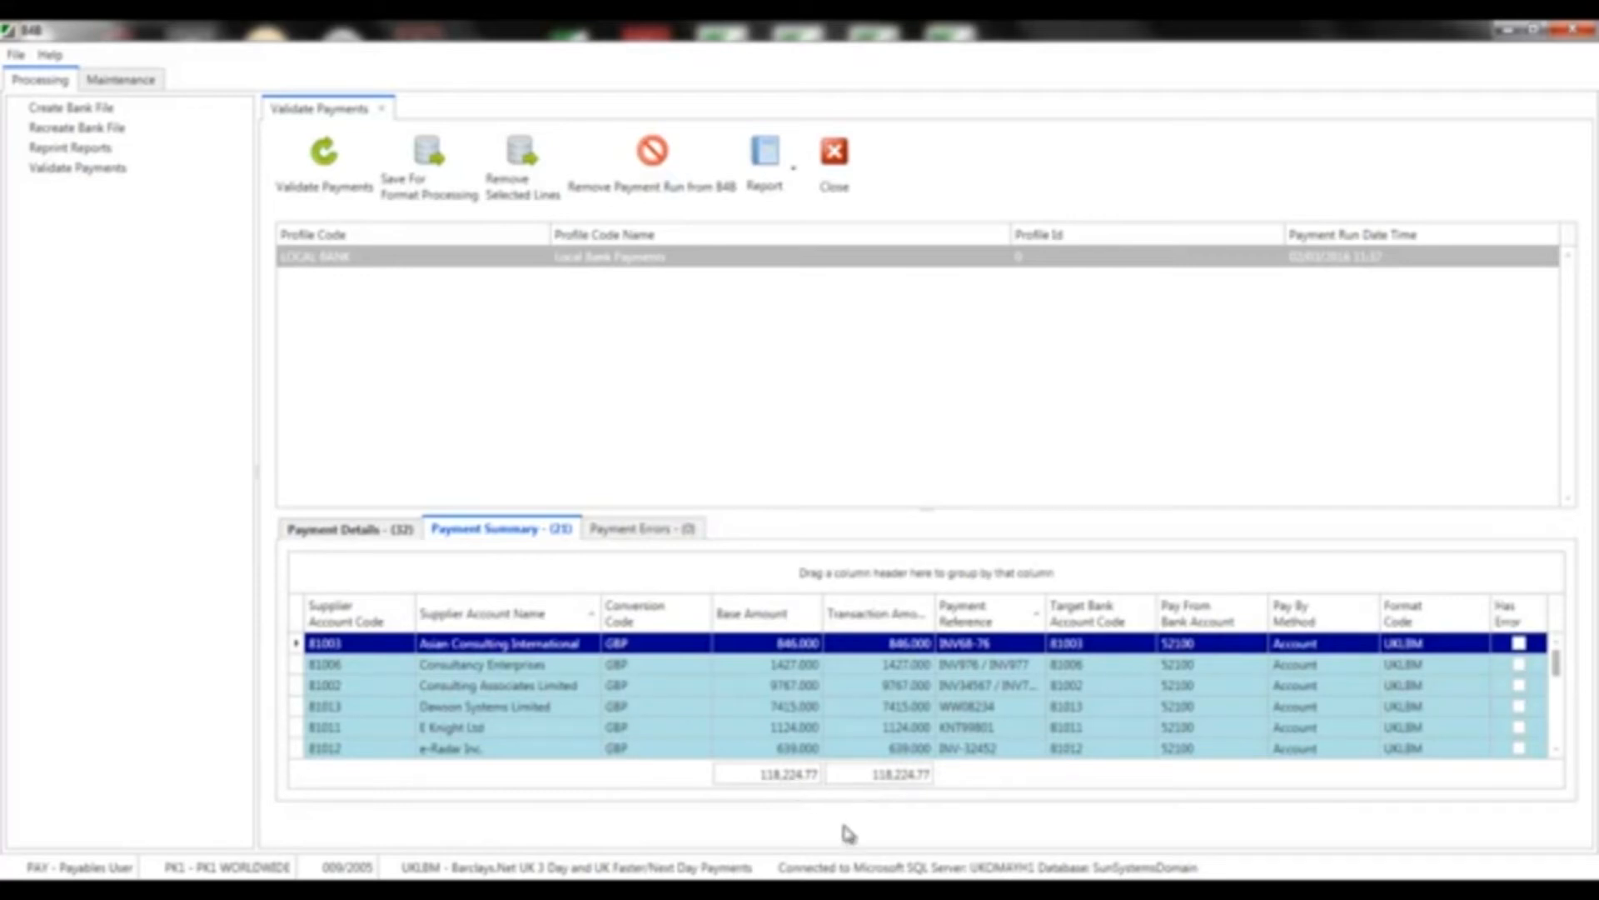
{"action": "mouse_move", "coordinate": [879, 874]}
{"action": "mouse_move", "coordinate": [952, 808]}
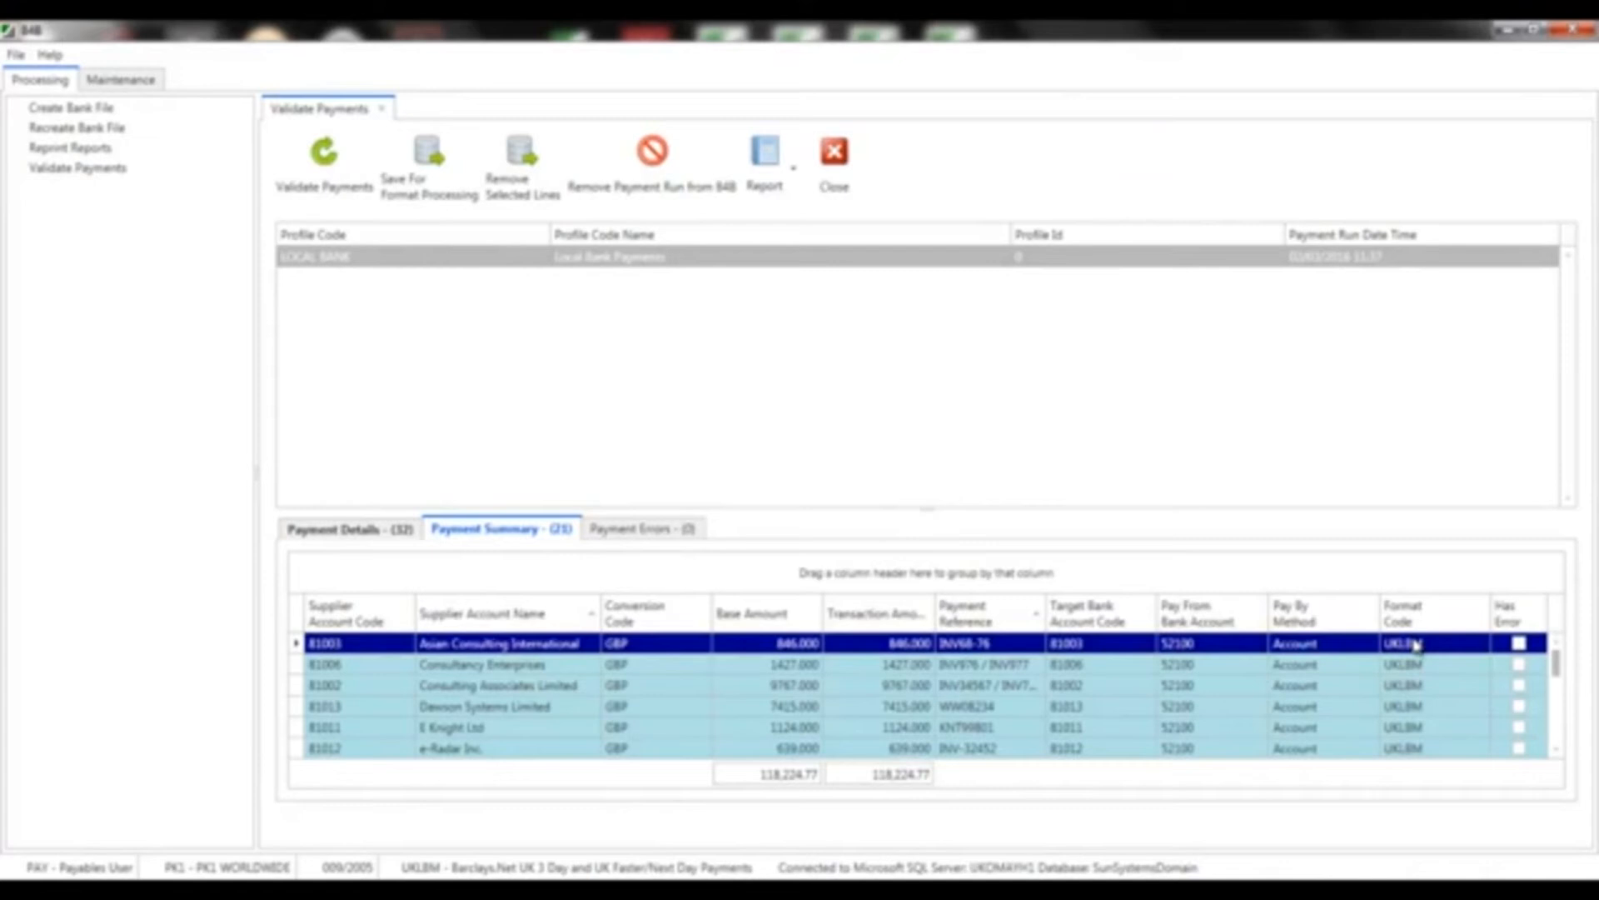
{"action": "left_click", "coordinate": [448, 193]}
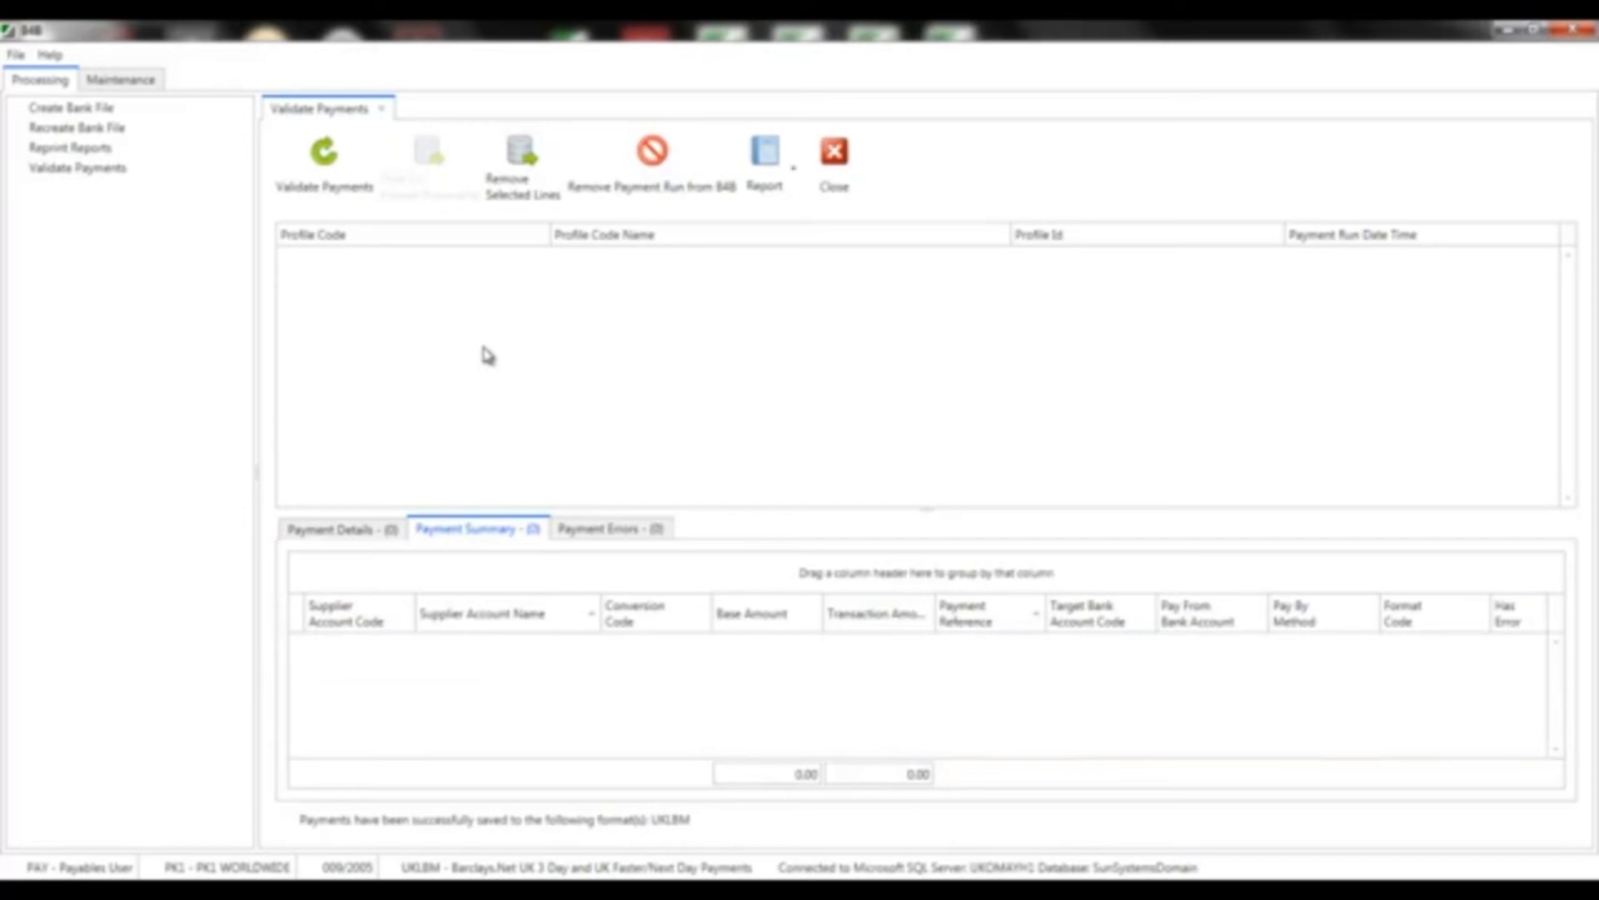
Start a new bank file named PK1-GBP-020315.txt with reason code 'Reason Text only'
{"action": "left_click", "coordinate": [45, 108]}
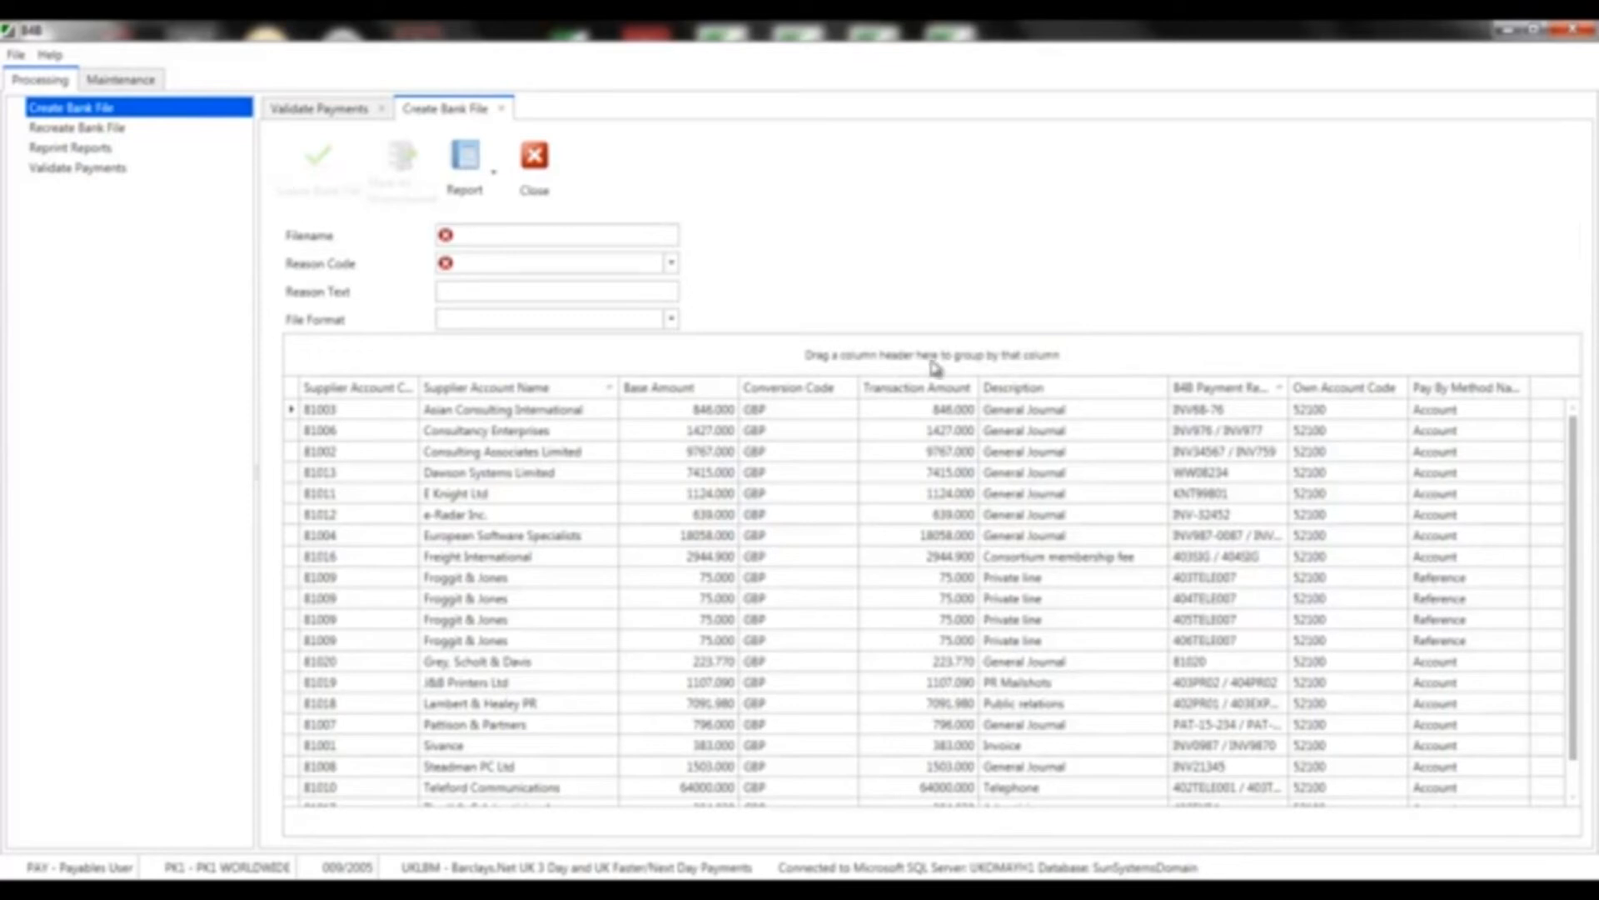
{"action": "left_click_drag", "start_coordinate": [1574, 532], "coordinate": [1572, 477]}
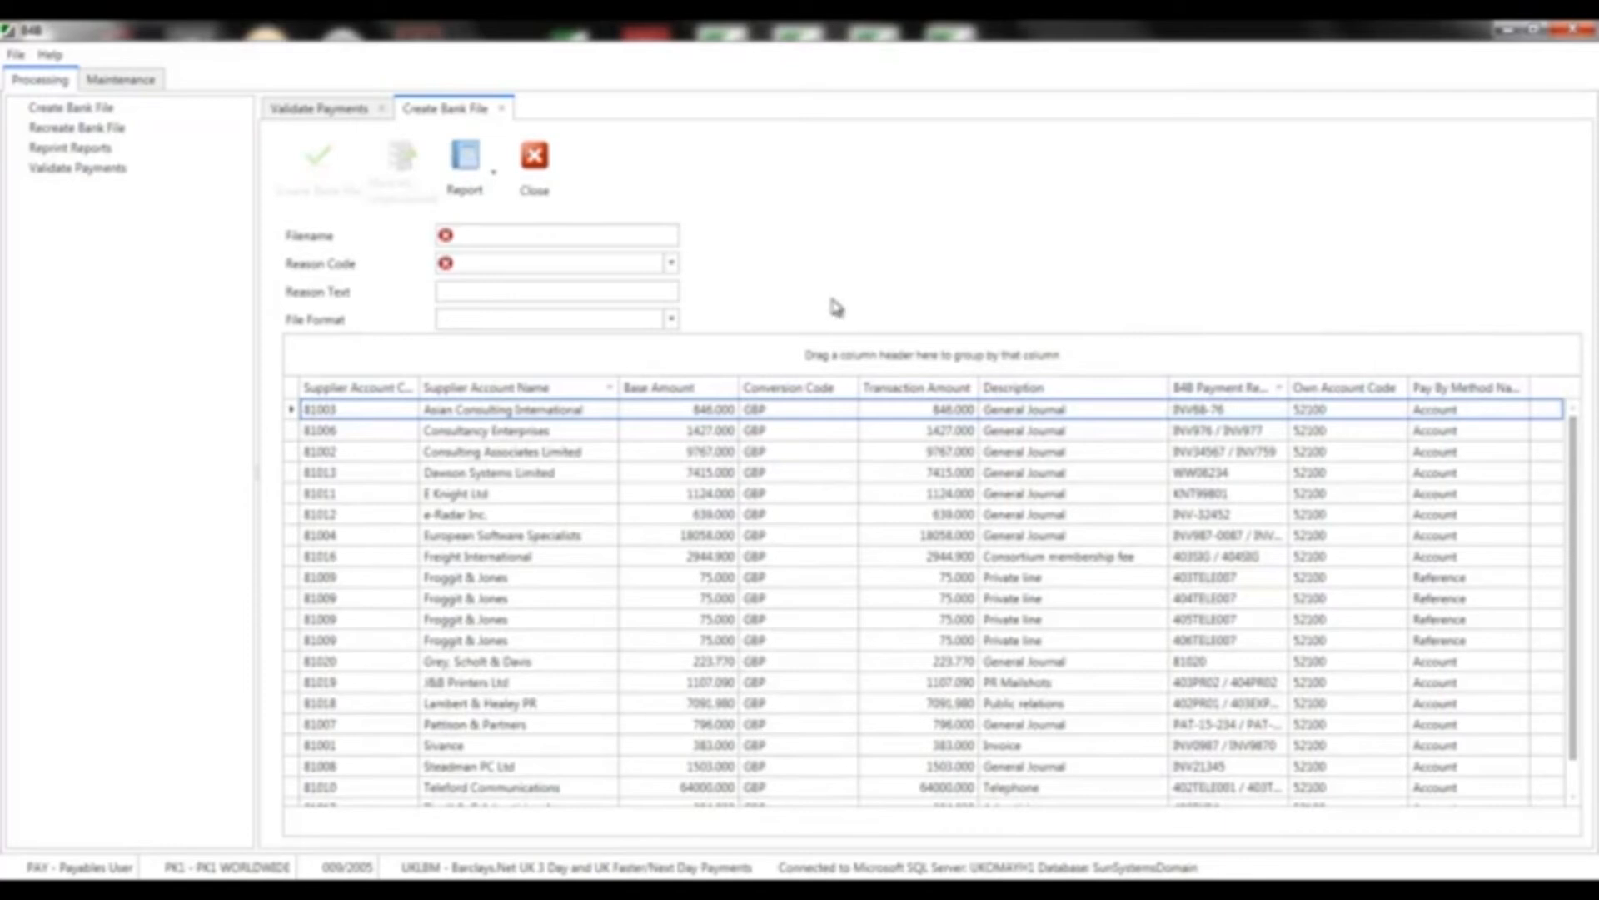
{"action": "left_click", "coordinate": [523, 237]}
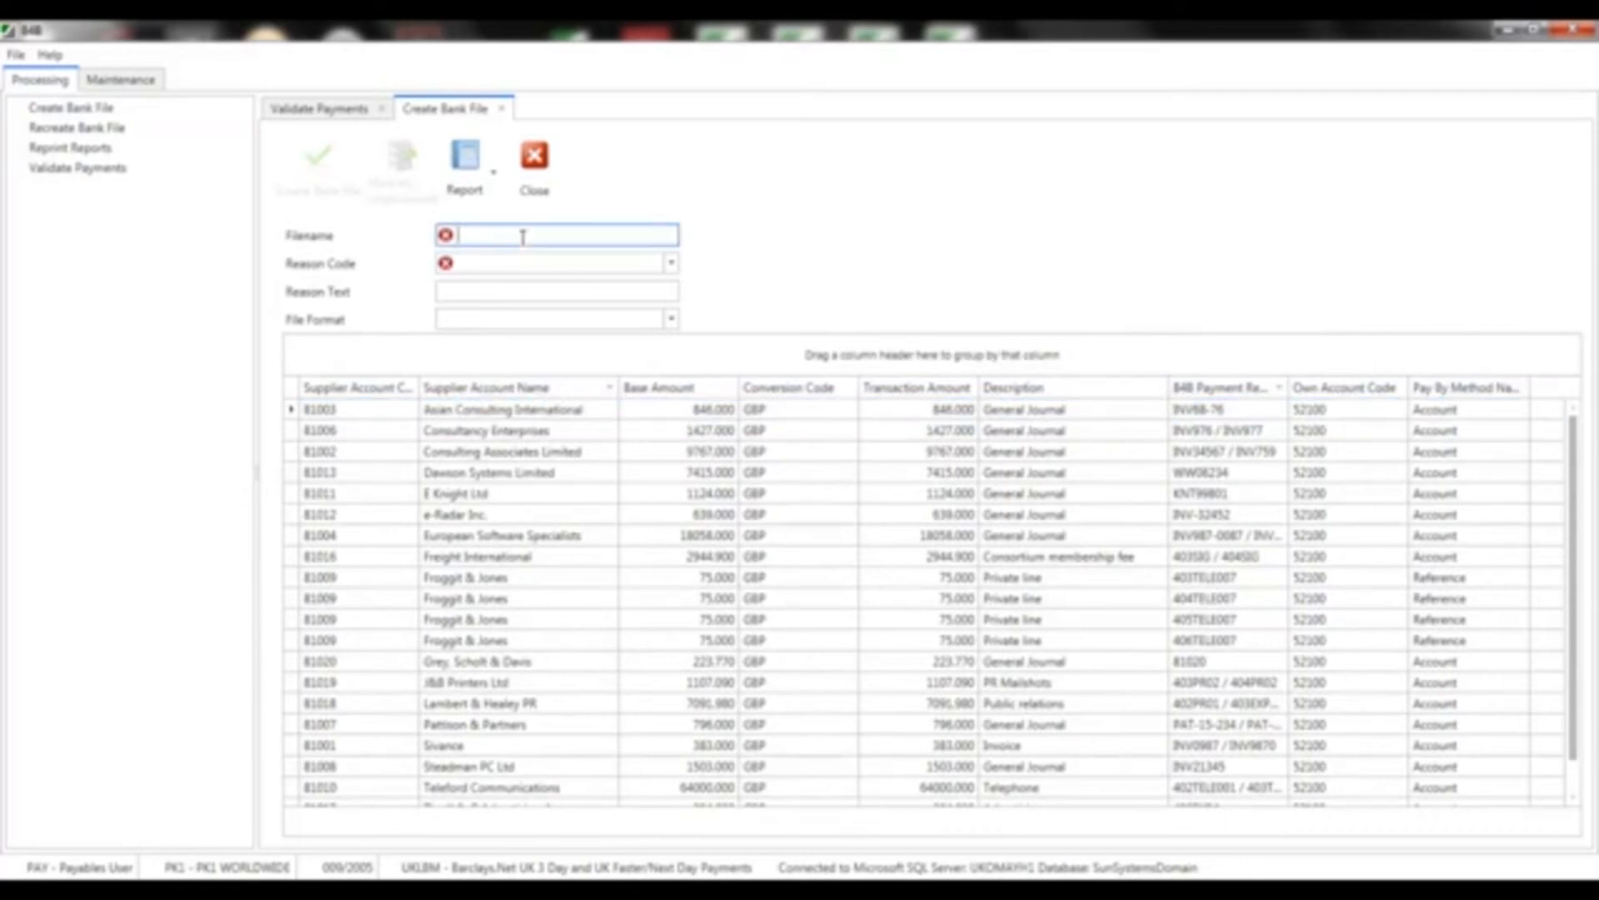
{"action": "type", "text": "PK1-GBP-"}
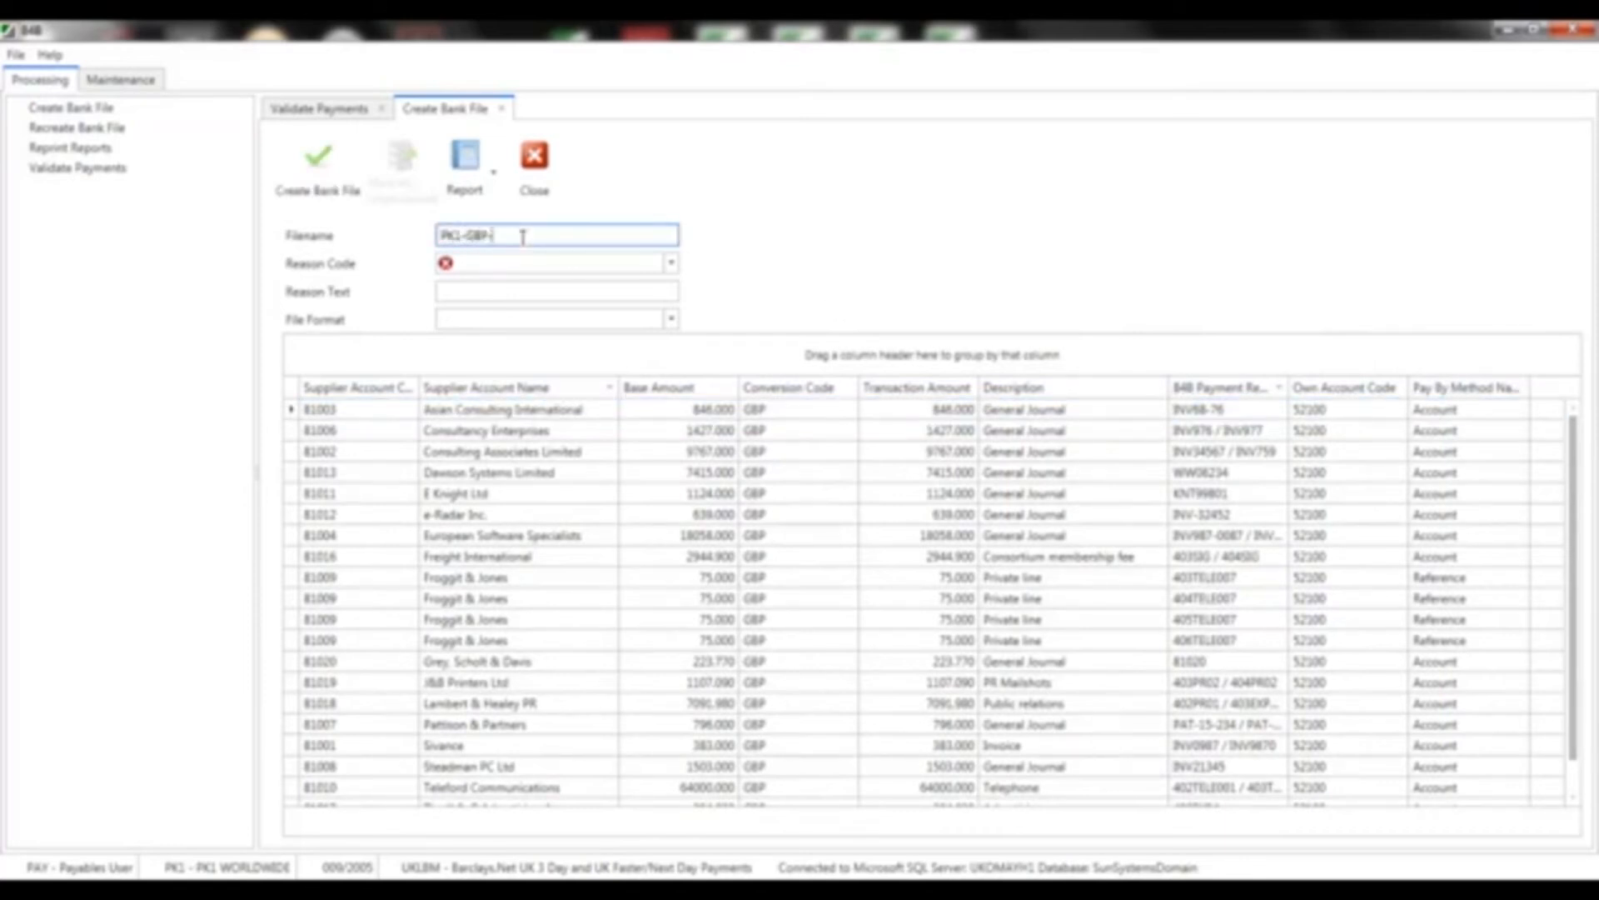
{"action": "type", "text": "020315.txt"}
{"action": "key", "text": "Tab"}
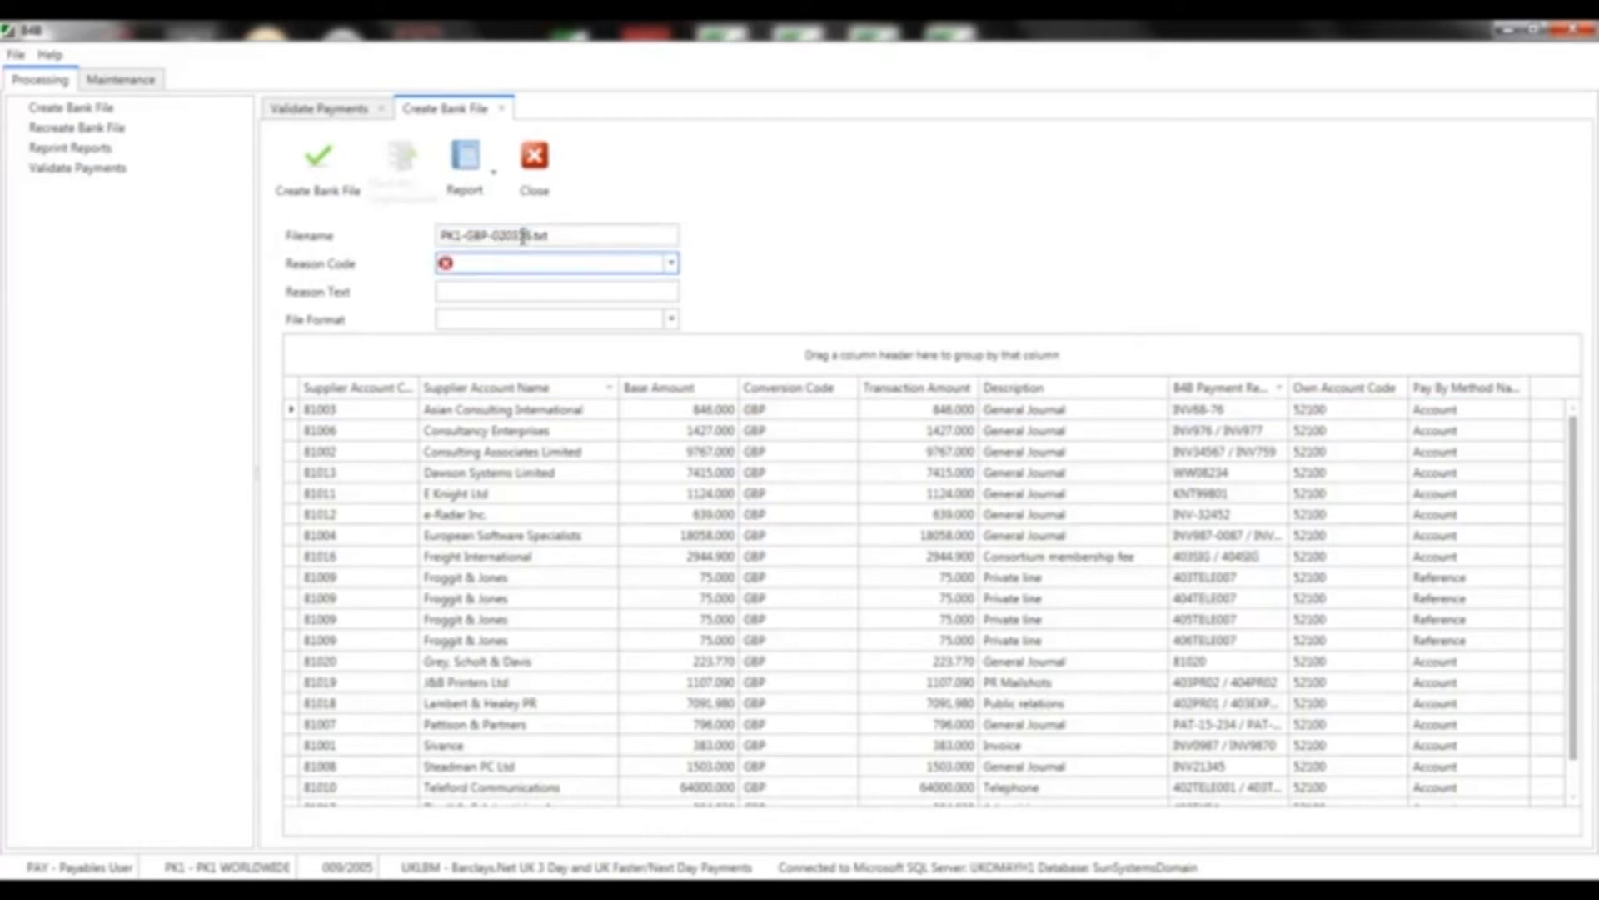
{"action": "left_click", "coordinate": [675, 265]}
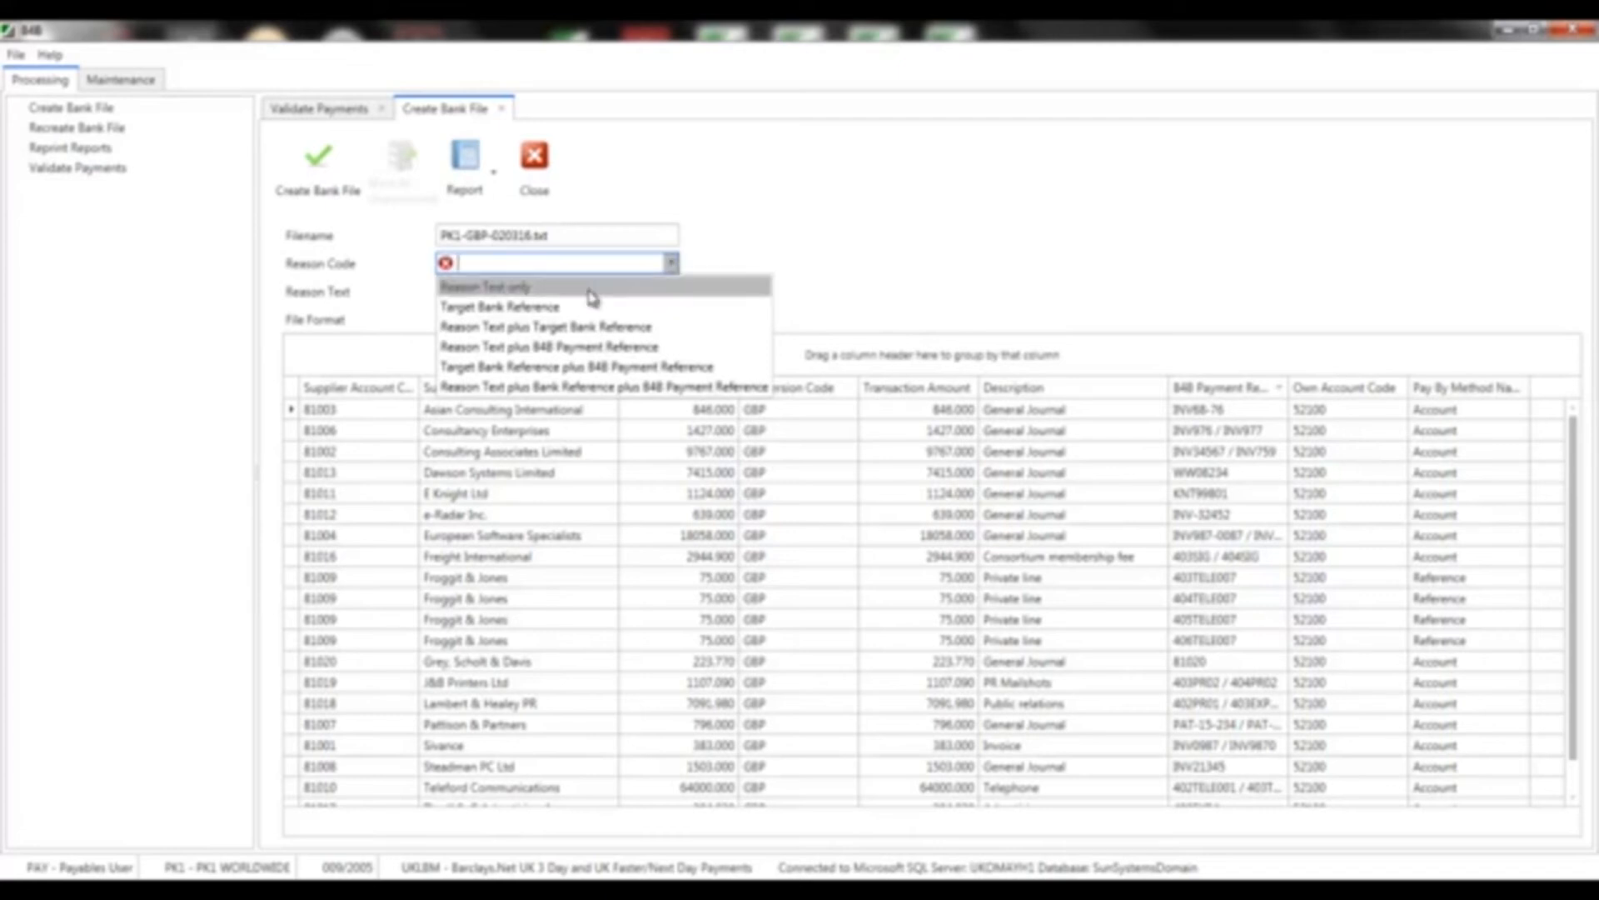
{"action": "left_click", "coordinate": [491, 287]}
Enter reason text MY COMPANY NAME, choose BACS Format, create the file and close the screen
{"action": "left_click", "coordinate": [546, 292]}
{"action": "type", "text": "MY COMP"}
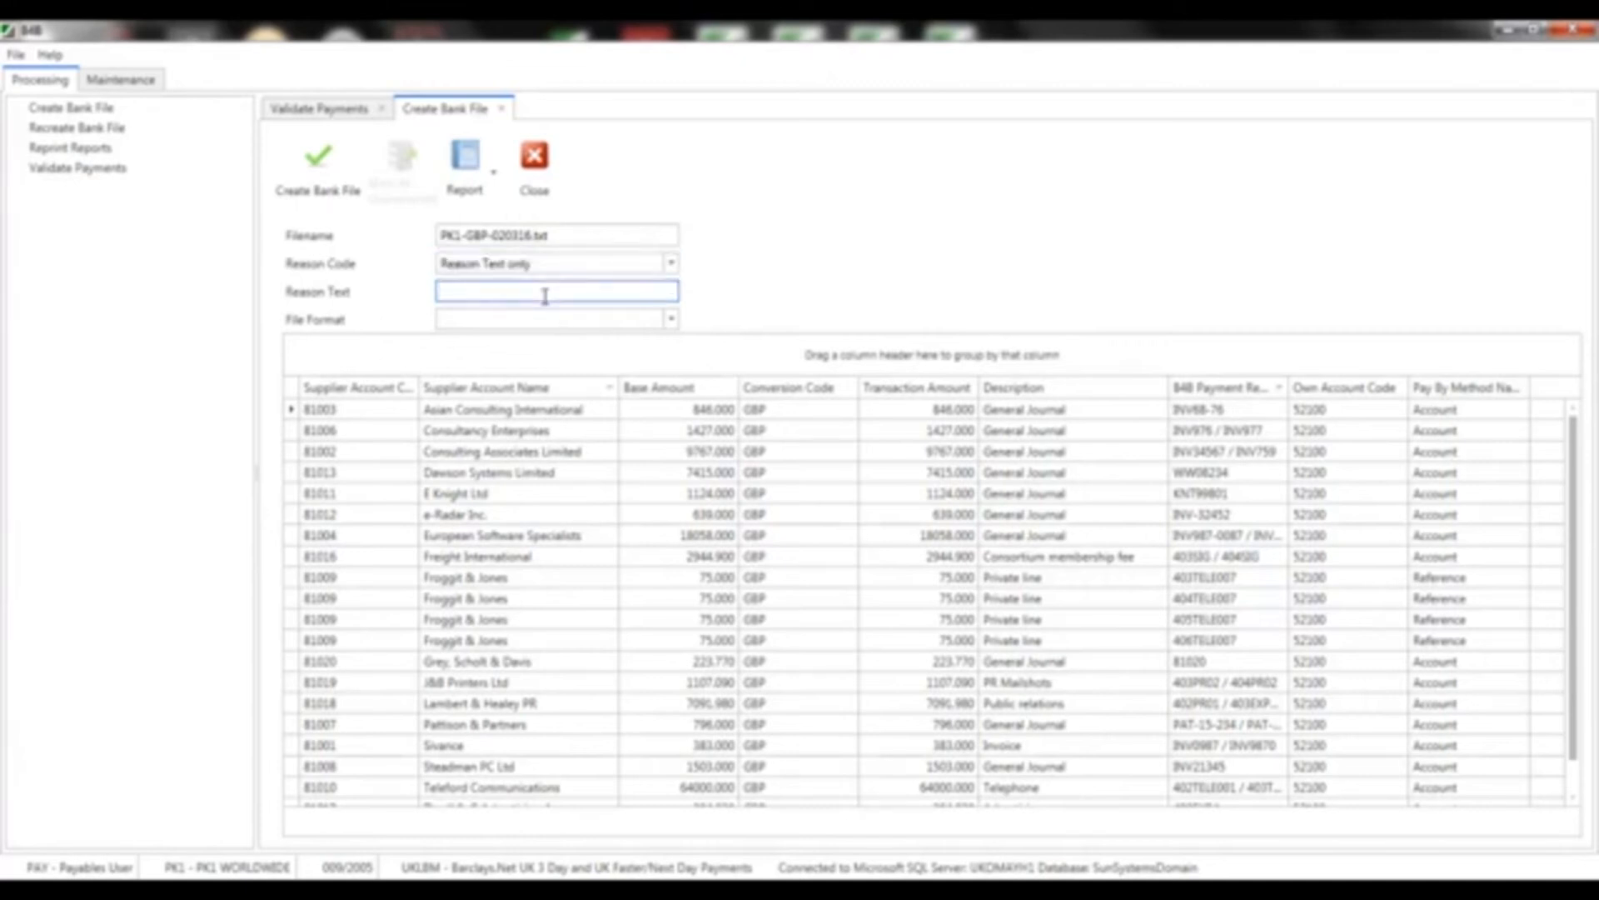
{"action": "type", "text": "ANY NAME"}
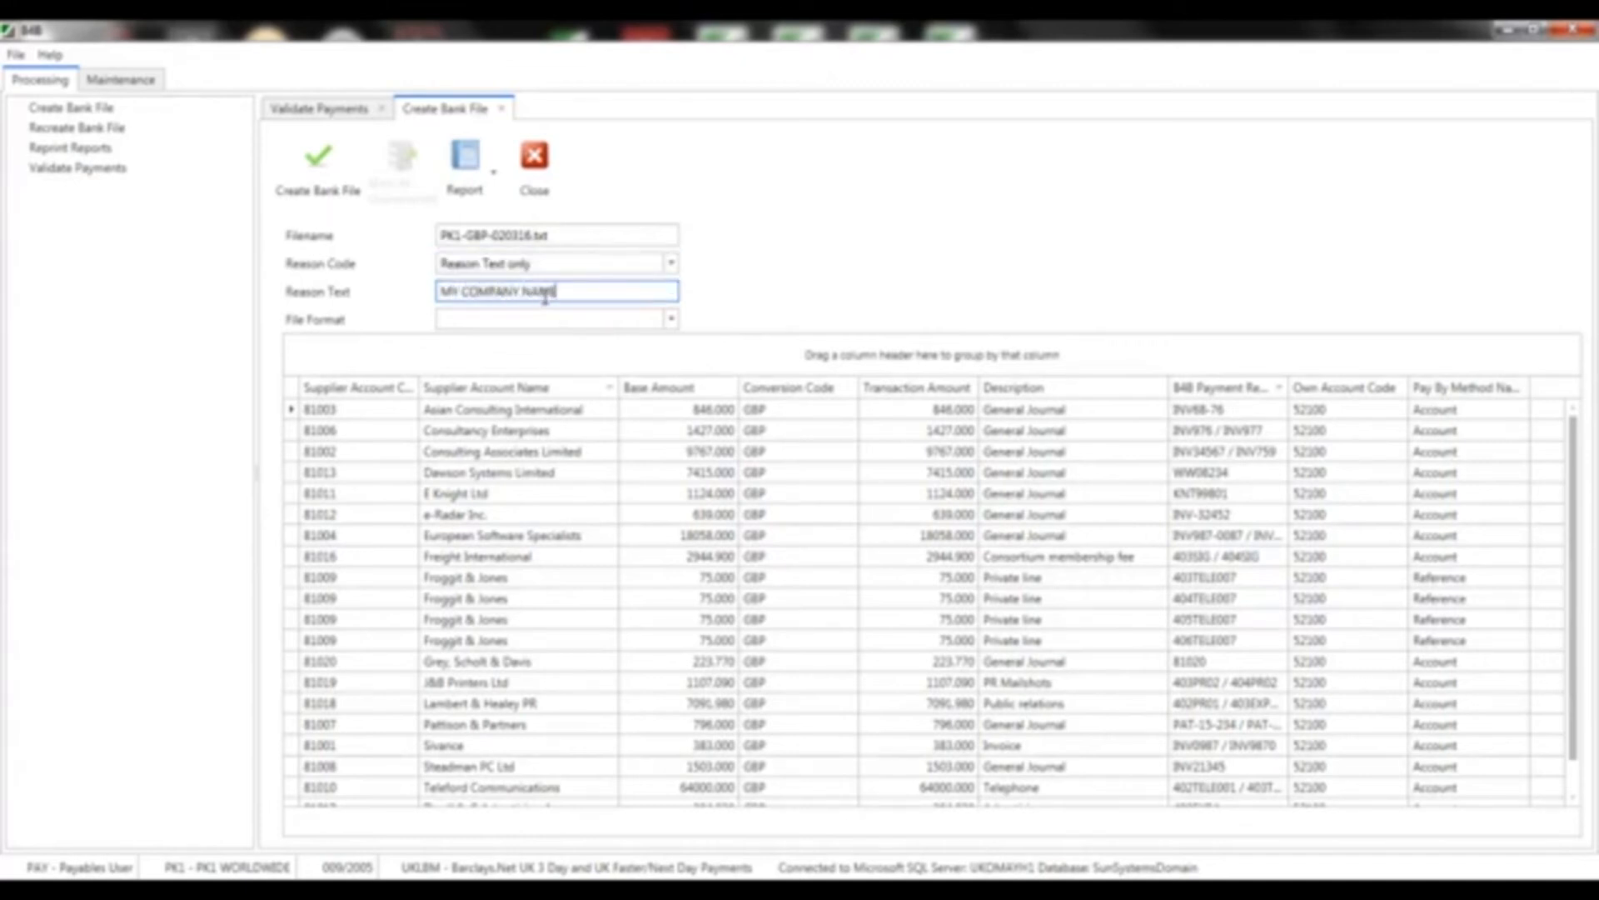
{"action": "key", "text": "Tab"}
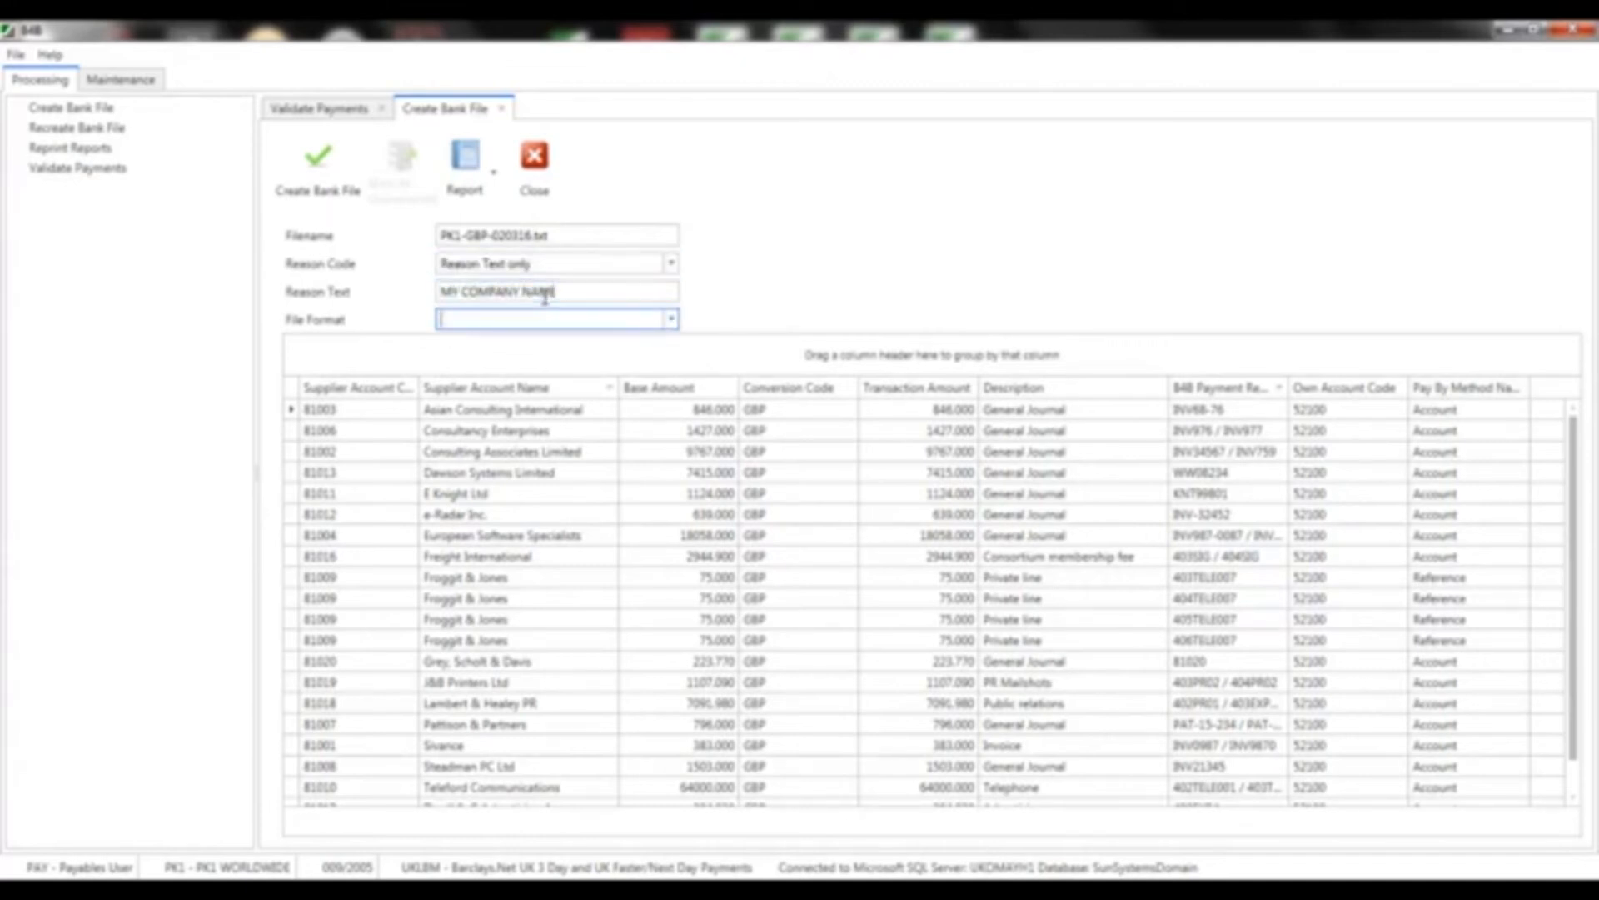
{"action": "left_click", "coordinate": [671, 320]}
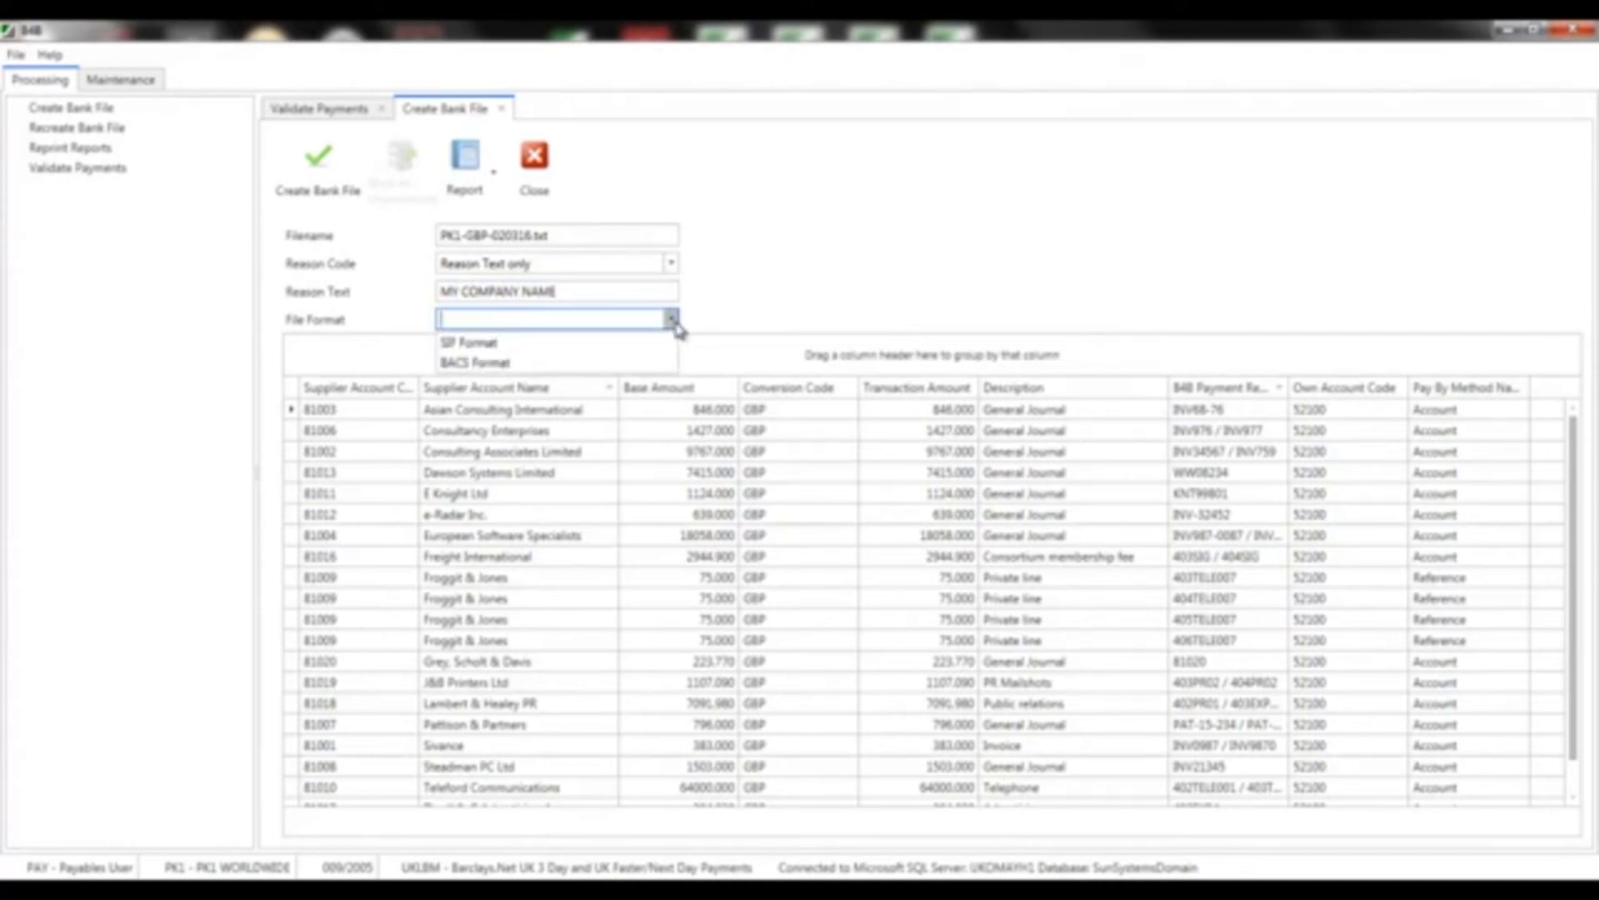
{"action": "left_click", "coordinate": [562, 362]}
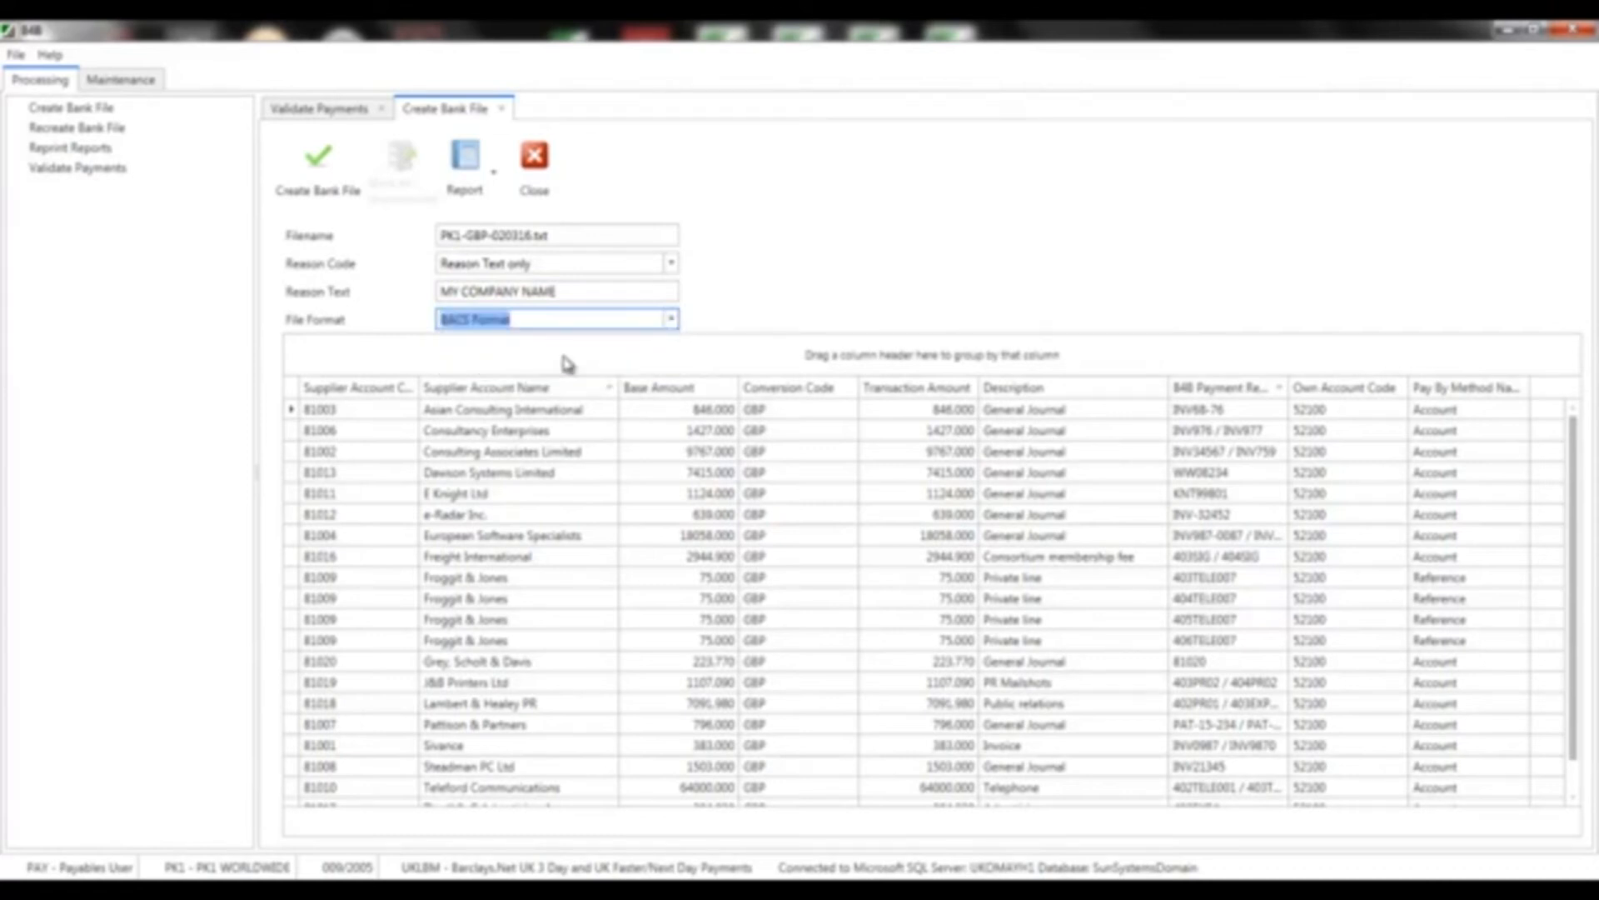
{"action": "left_click", "coordinate": [324, 182]}
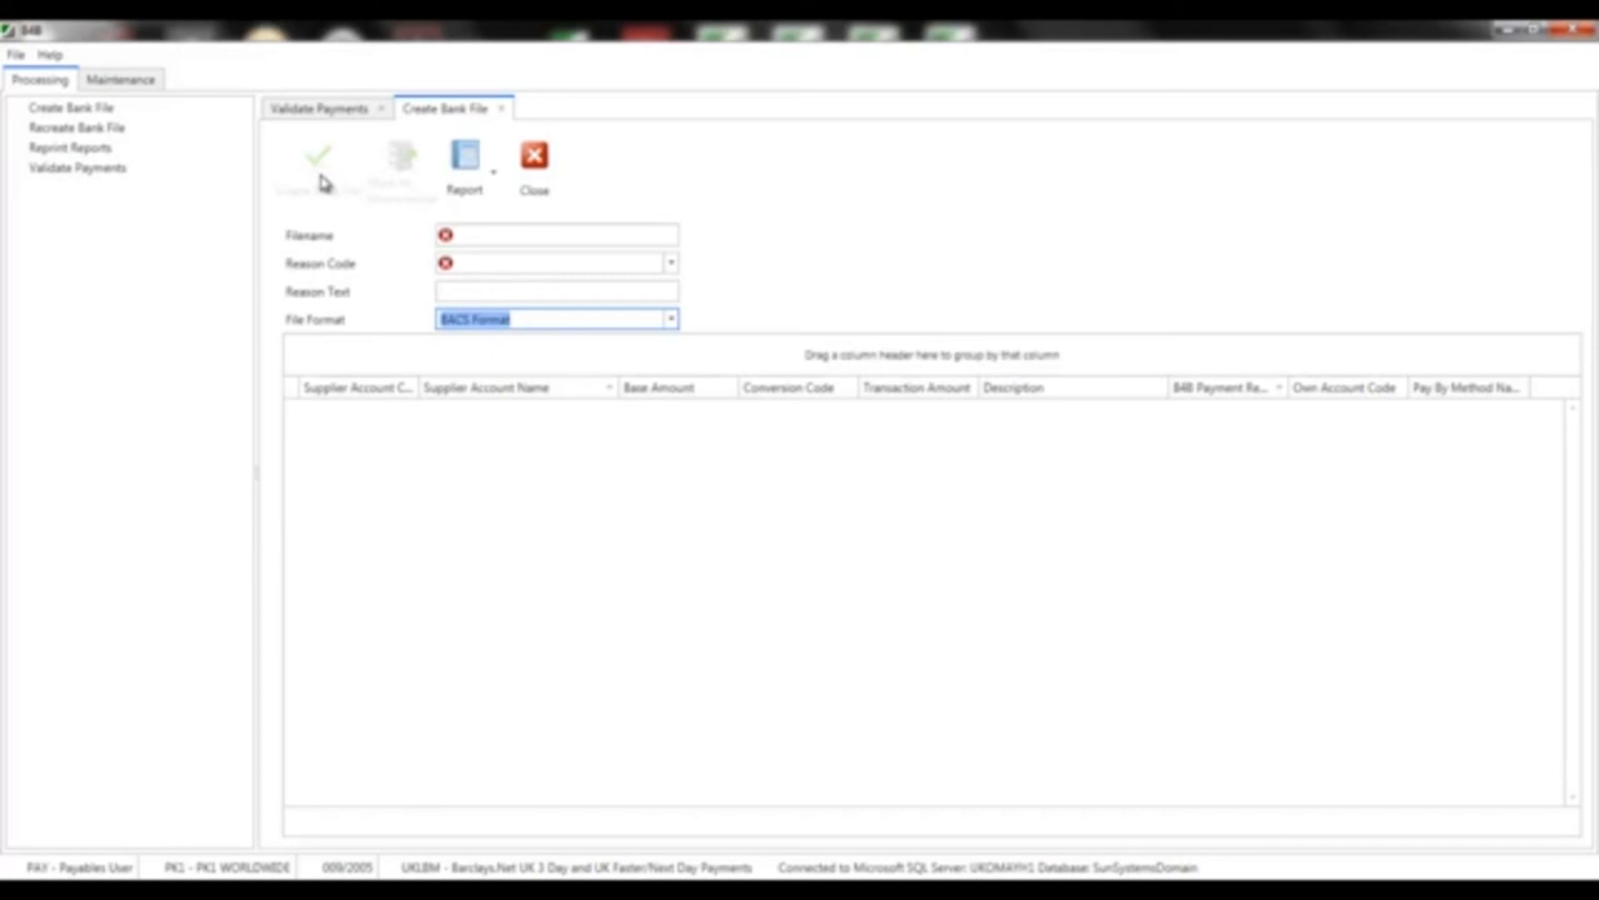
{"action": "left_click", "coordinate": [534, 159]}
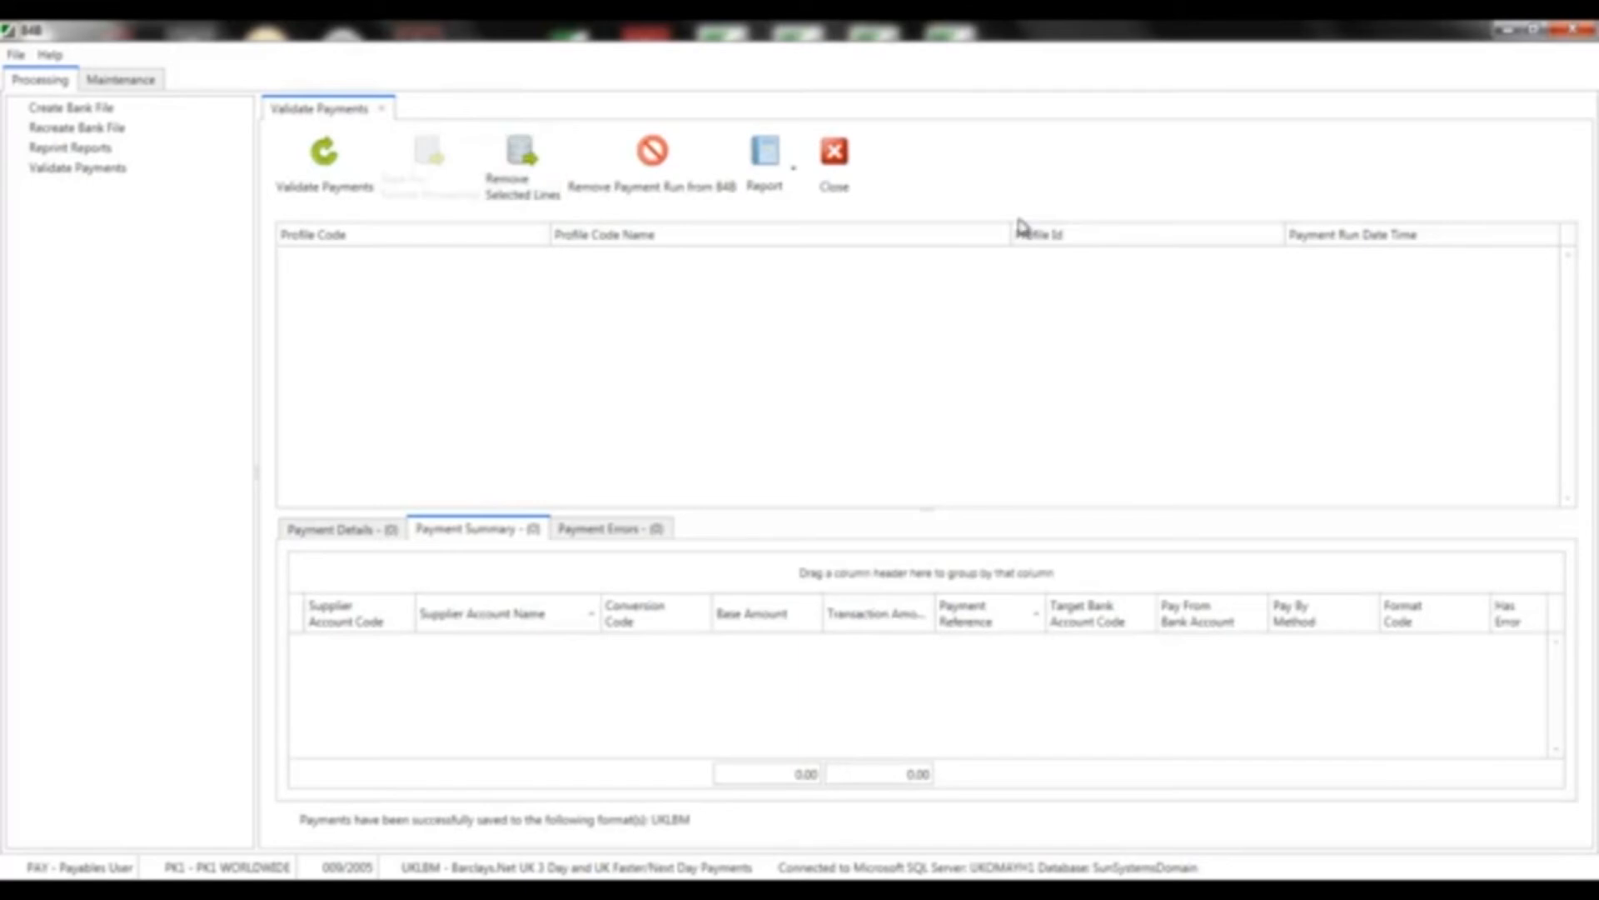
Leave B4B and start a SunSystems Payment Run using the SEPA payment profile
{"action": "left_click", "coordinate": [834, 151]}
{"action": "left_click", "coordinate": [1563, 35]}
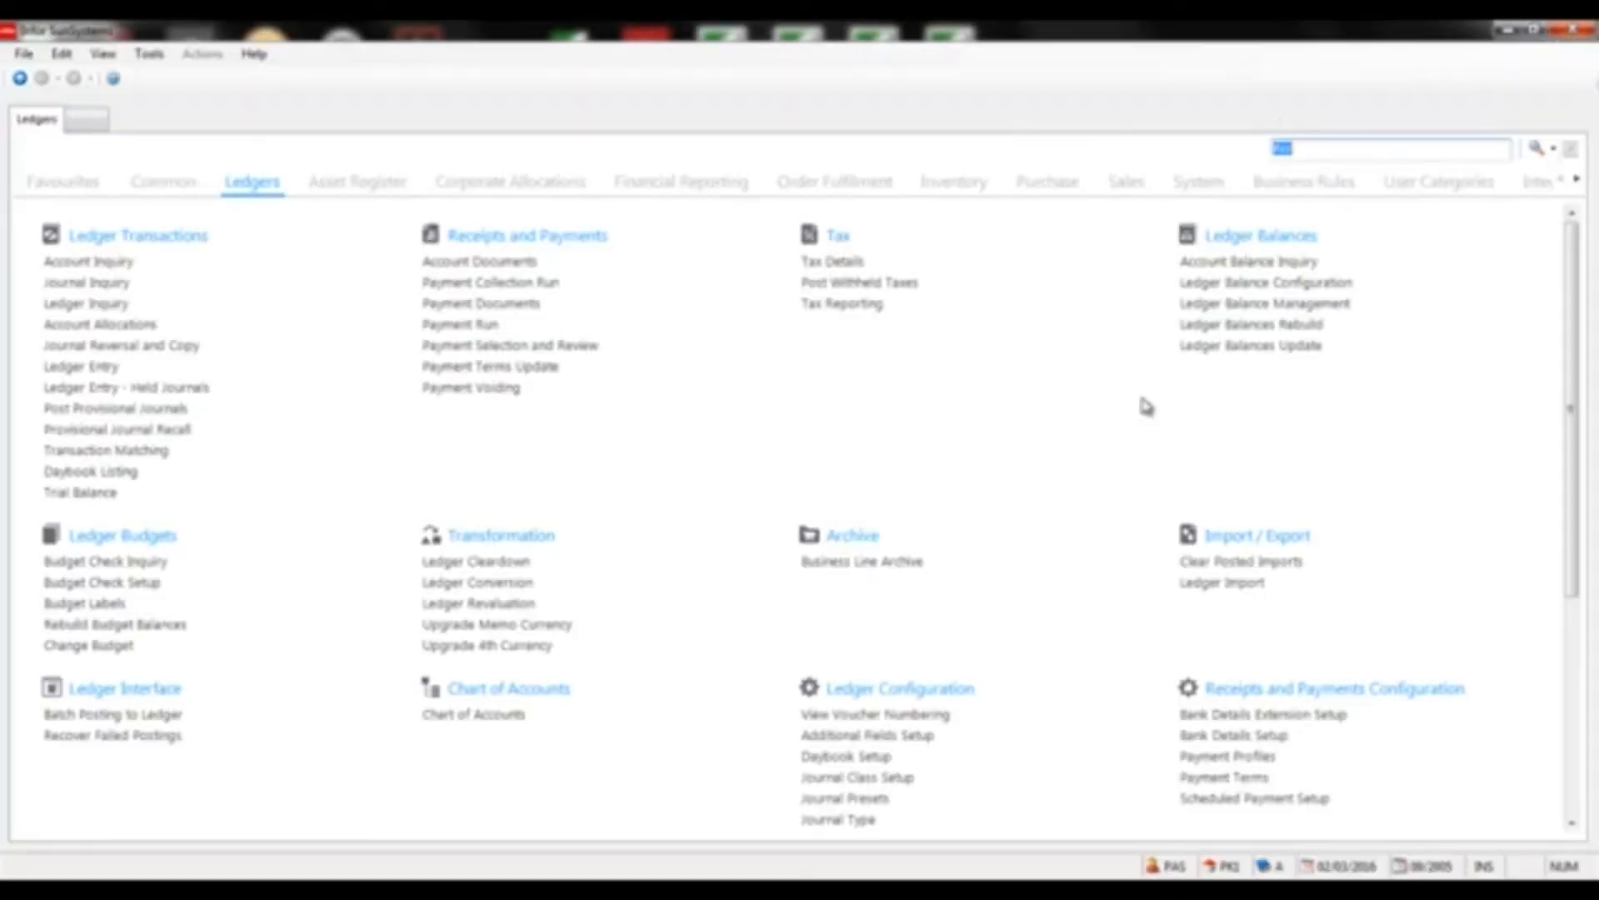
{"action": "left_click", "coordinate": [484, 325]}
{"action": "left_click", "coordinate": [749, 183]}
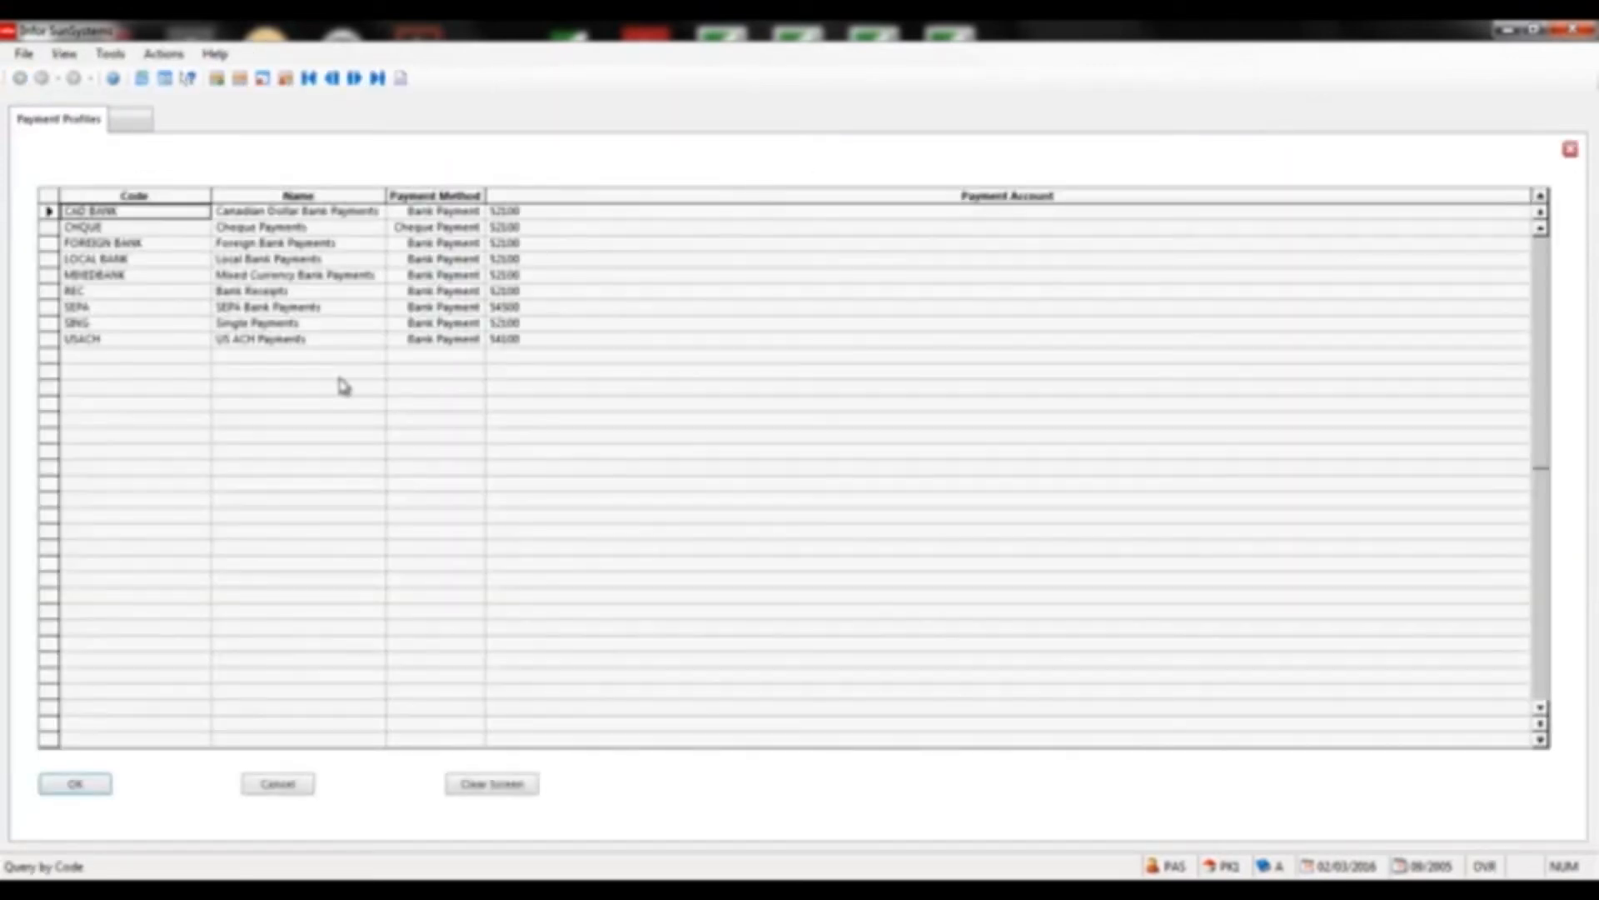
{"action": "left_click", "coordinate": [94, 310]}
{"action": "double_click", "coordinate": [93, 315]}
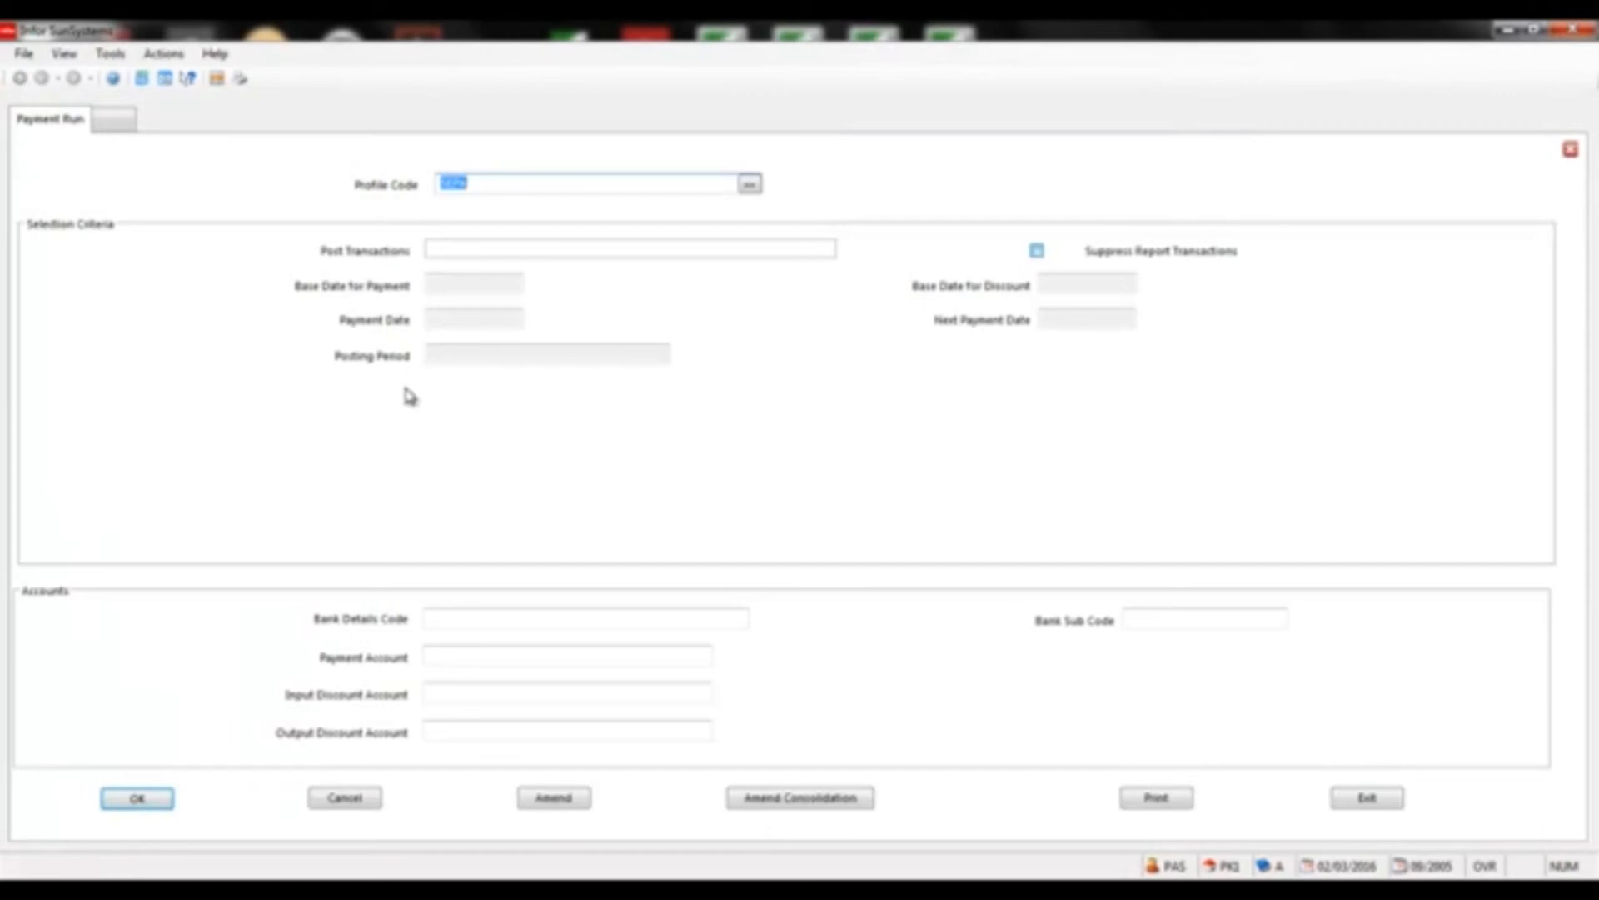
{"action": "left_click", "coordinate": [129, 797]}
Set Post Transactions to Yes and accept the default dates, period 09/2005, accounts and bank details
{"action": "left_click", "coordinate": [828, 250]}
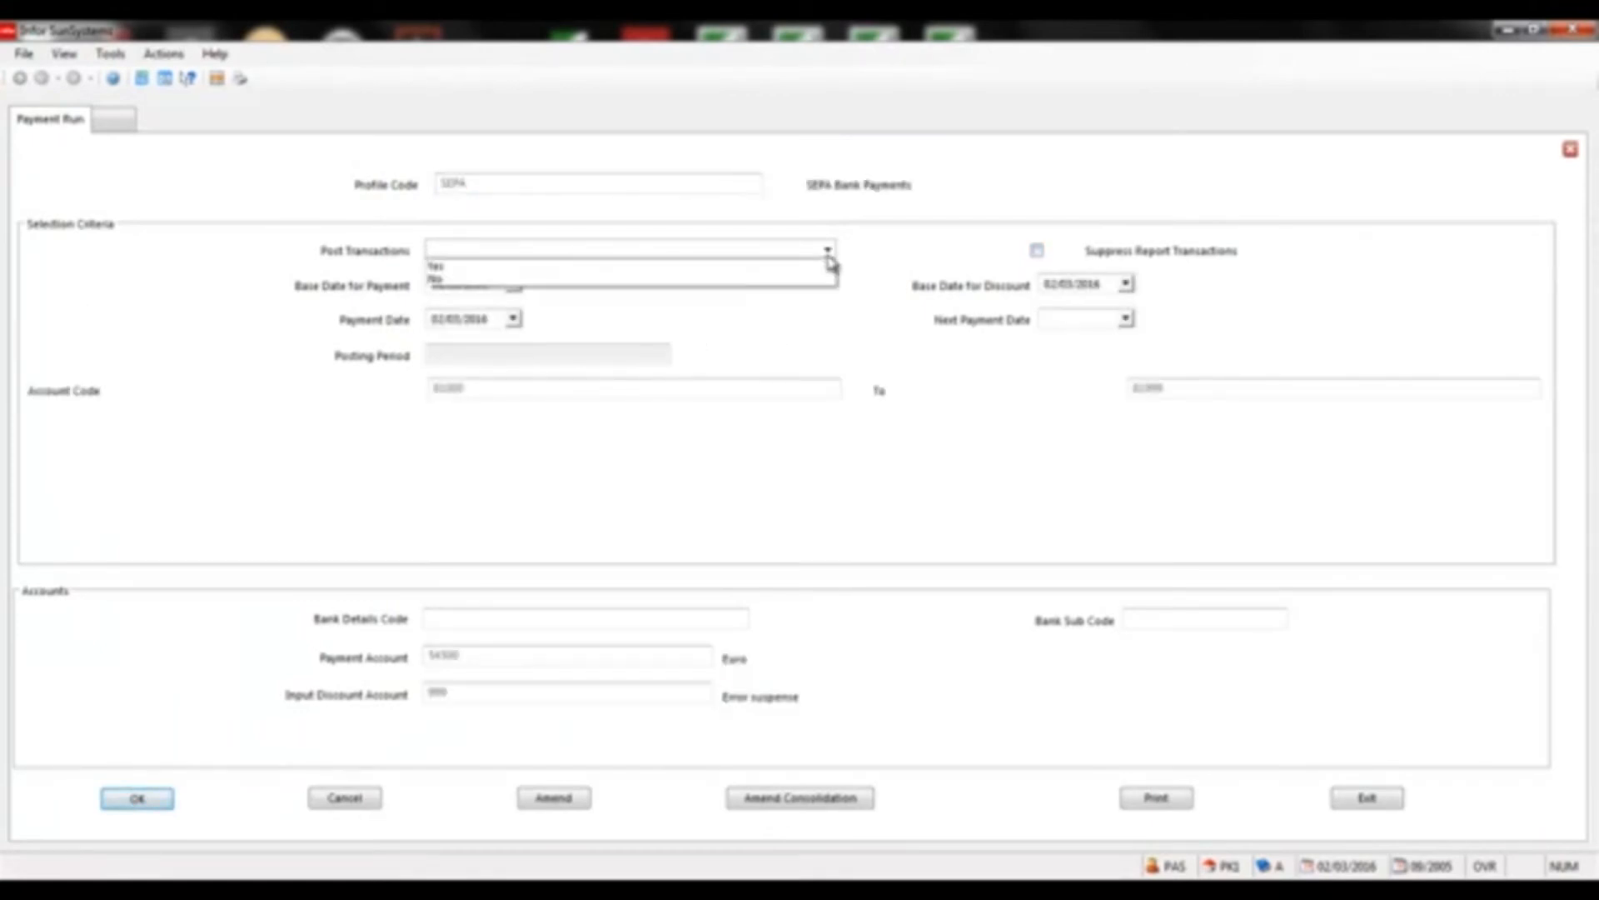
{"action": "left_click", "coordinate": [558, 263]}
{"action": "left_click", "coordinate": [165, 801]}
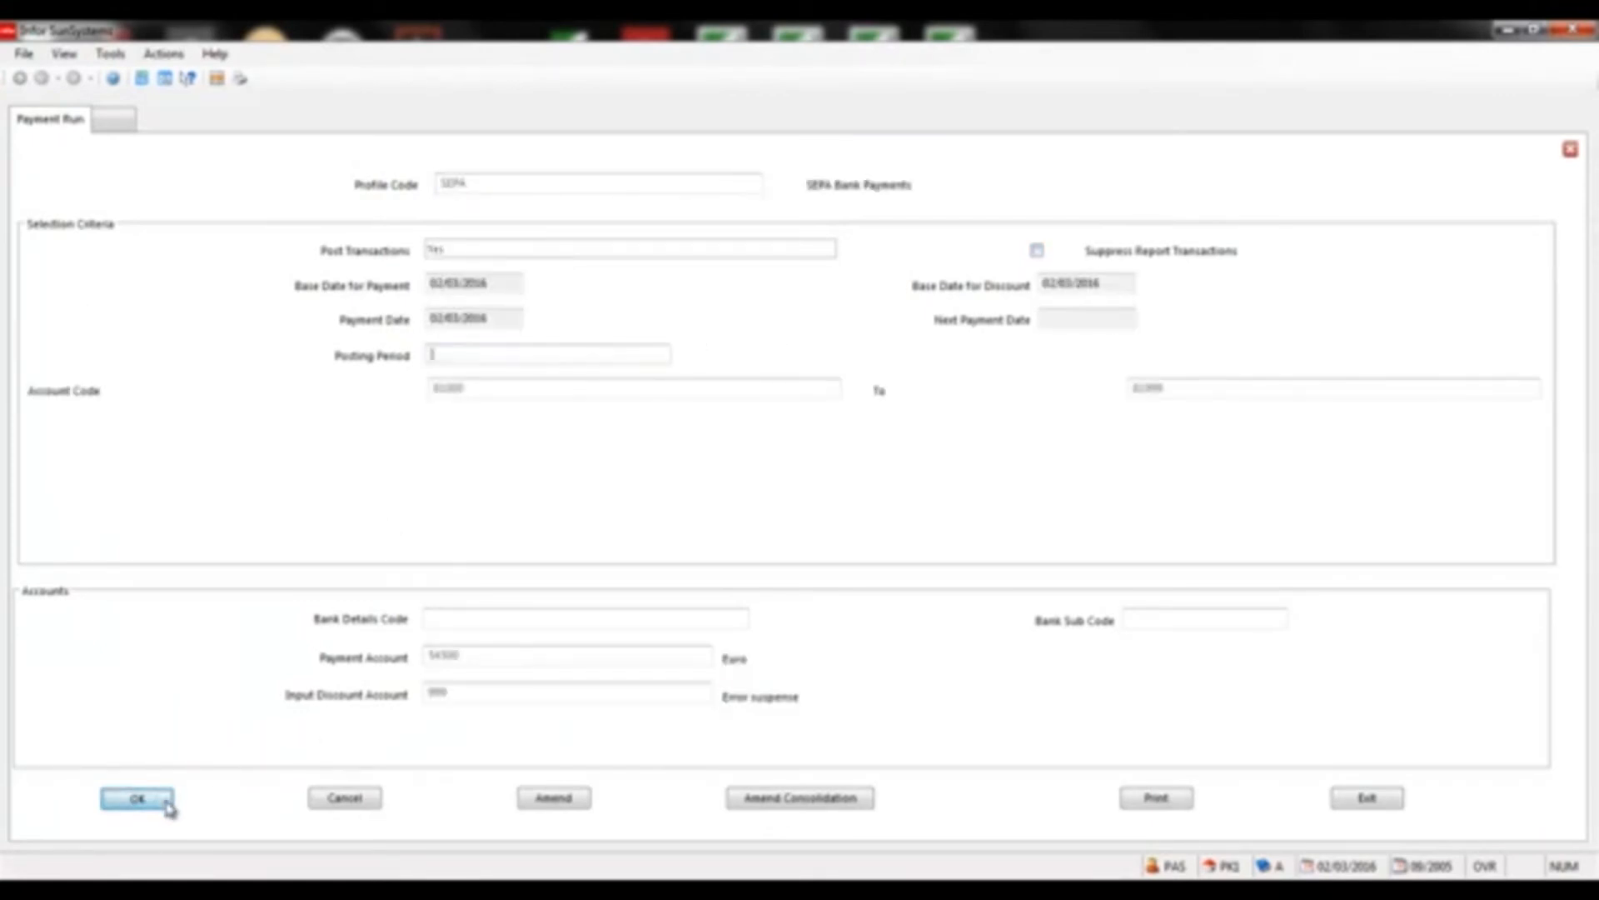
{"action": "left_click", "coordinate": [165, 802]}
{"action": "left_click", "coordinate": [165, 801]}
{"action": "left_click", "coordinate": [166, 803]}
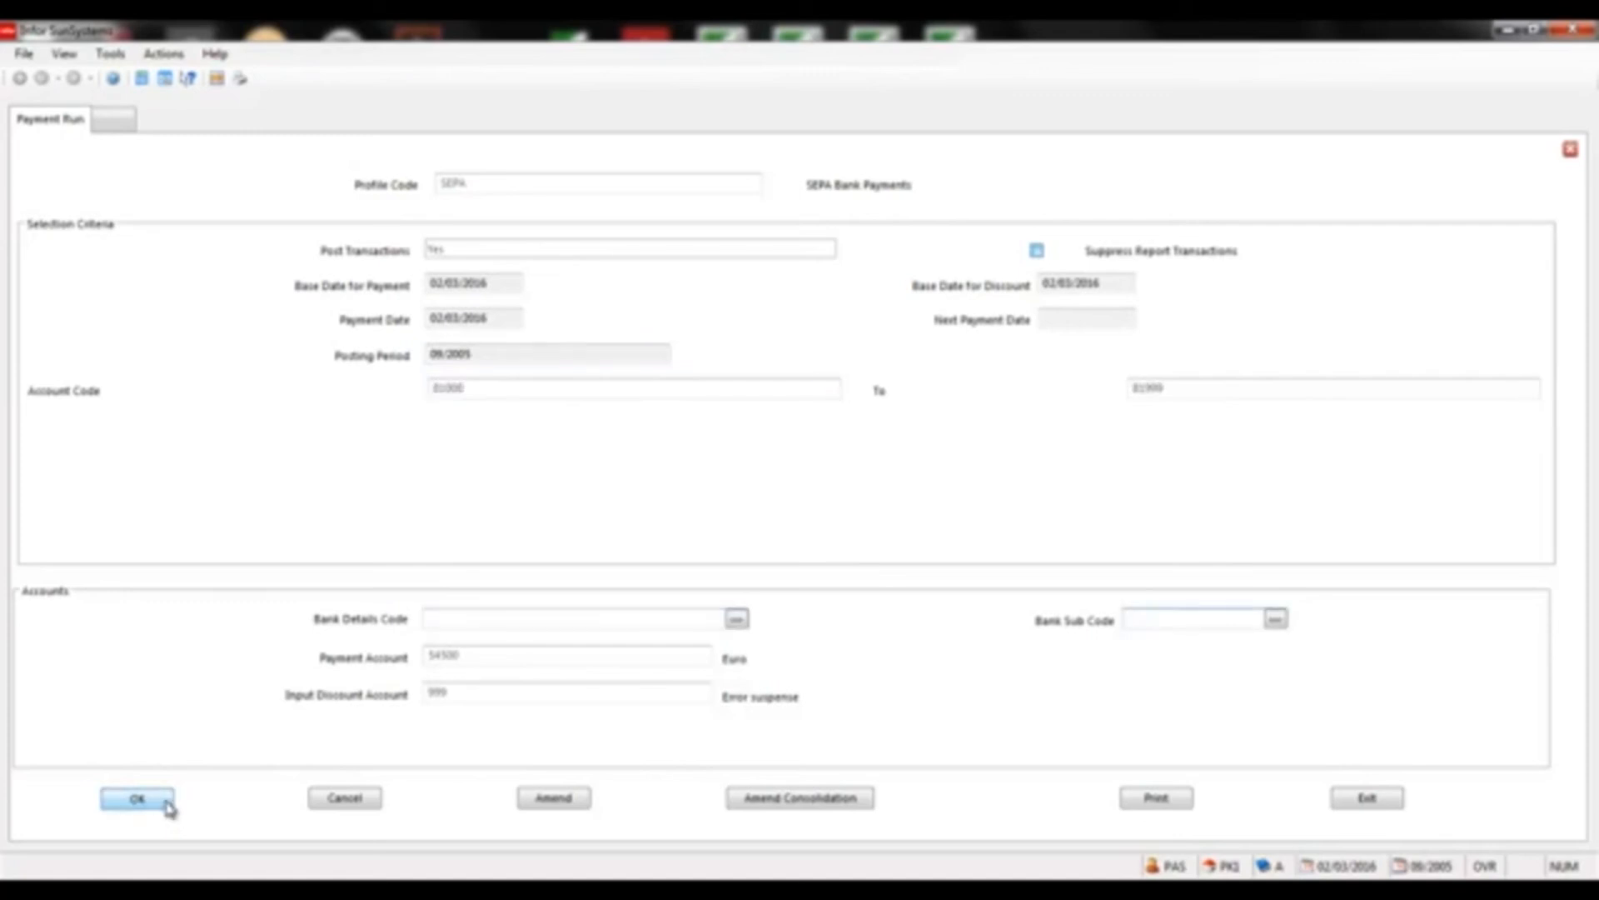
{"action": "left_click", "coordinate": [167, 803]}
{"action": "left_click", "coordinate": [166, 803]}
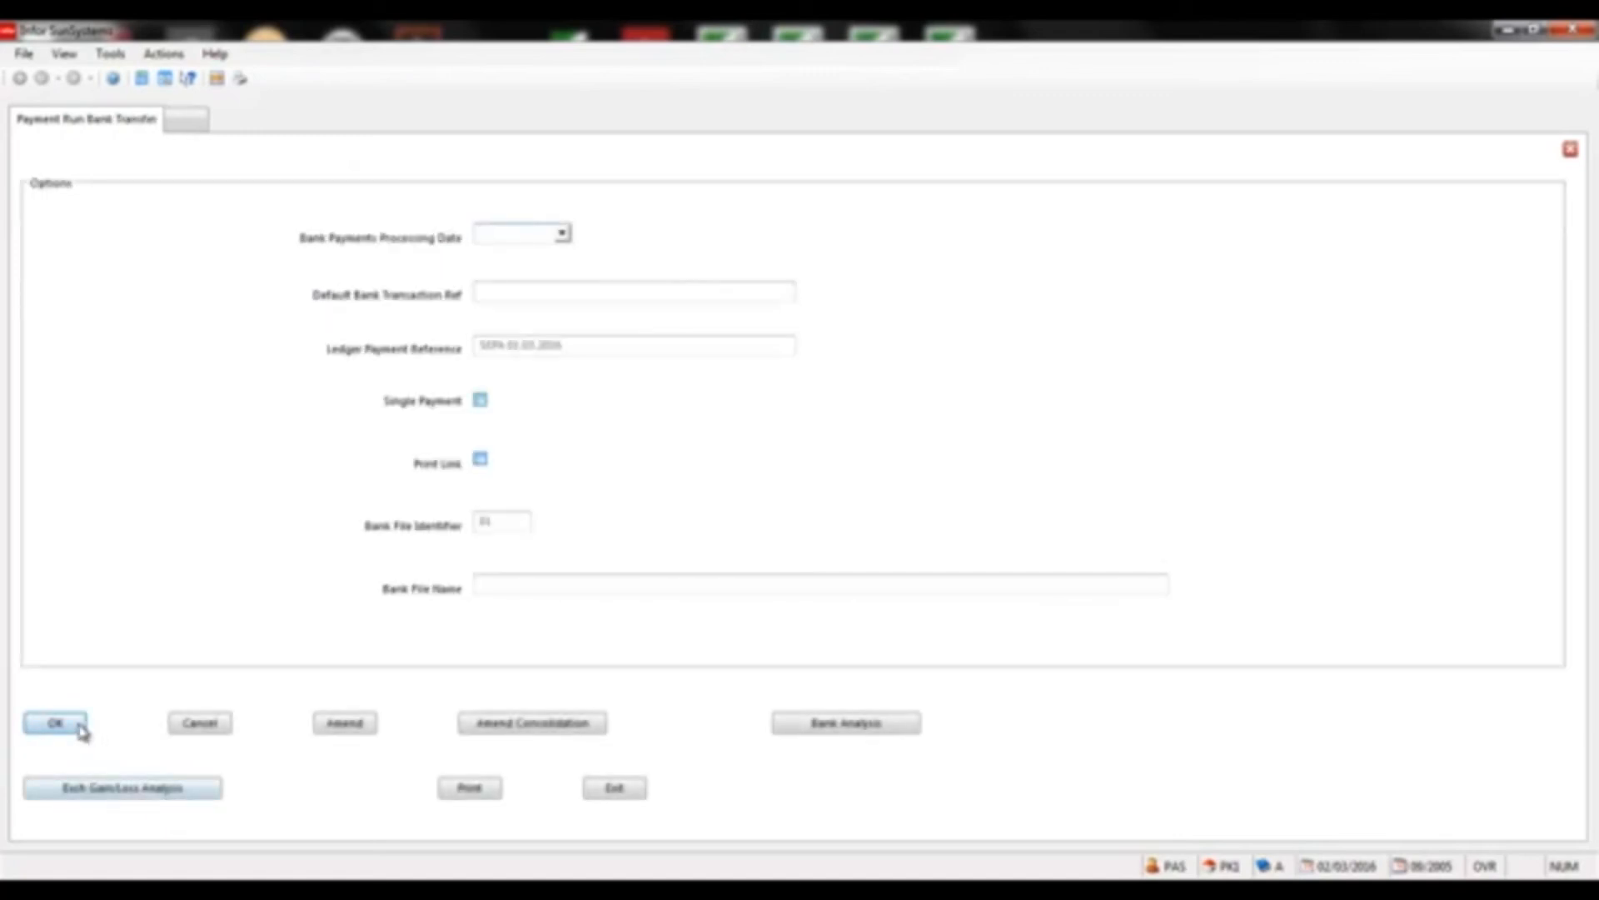
Confirm bank transfer with reference SEPA 02.03.2016, print the listing and accept the deficiency warning
{"action": "left_click", "coordinate": [79, 724]}
{"action": "left_click", "coordinate": [514, 345]}
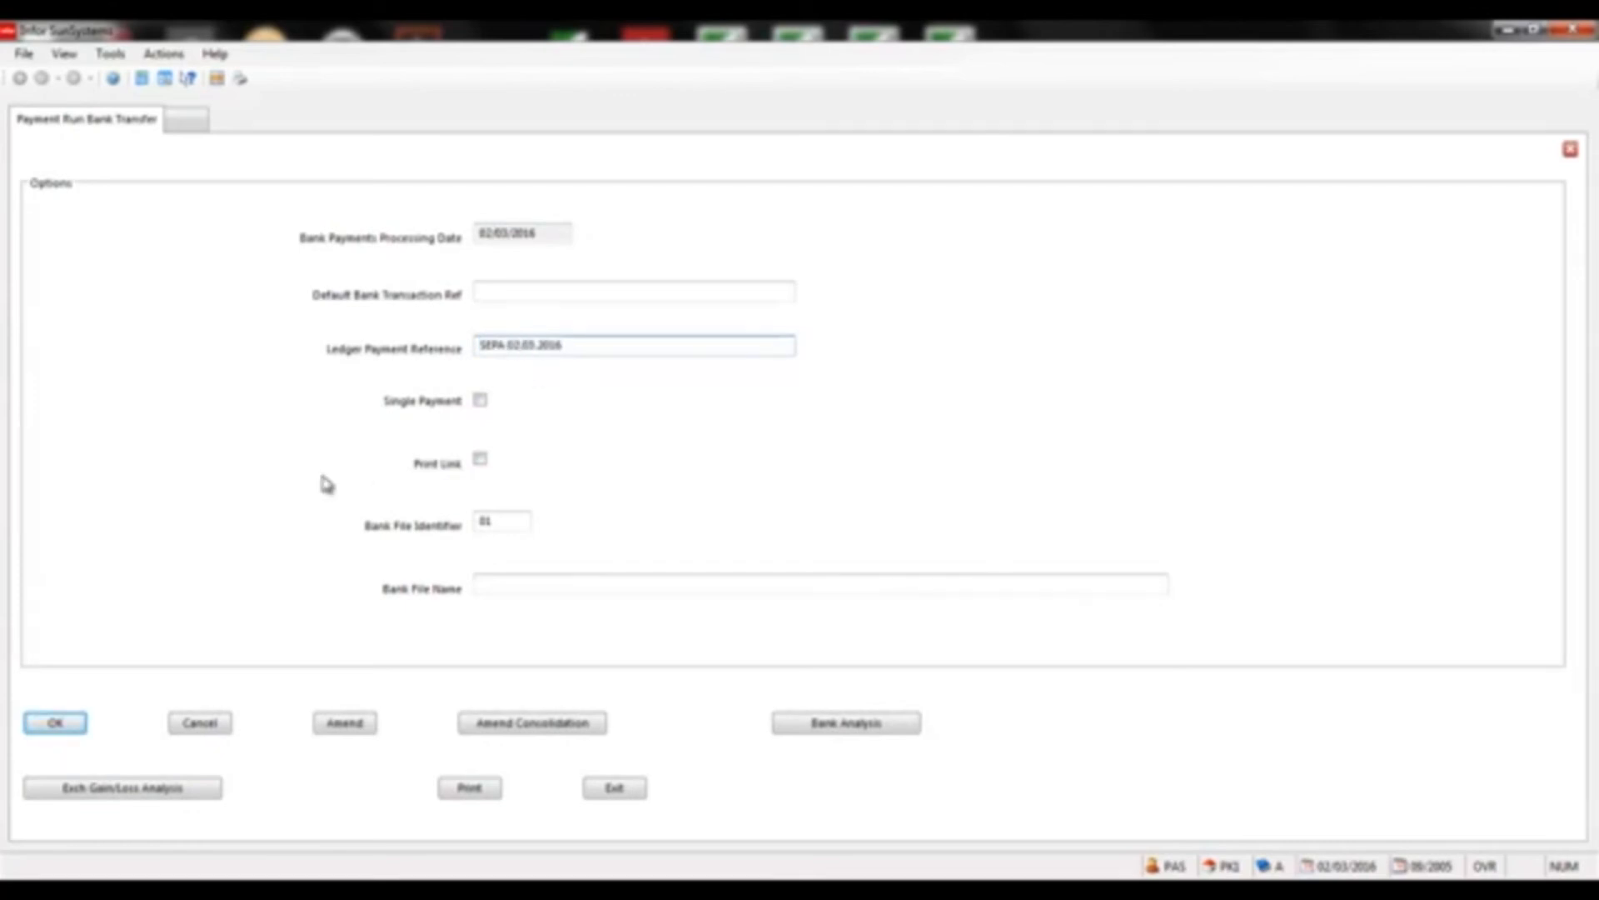
{"action": "left_click", "coordinate": [79, 722]}
{"action": "left_click", "coordinate": [467, 787]}
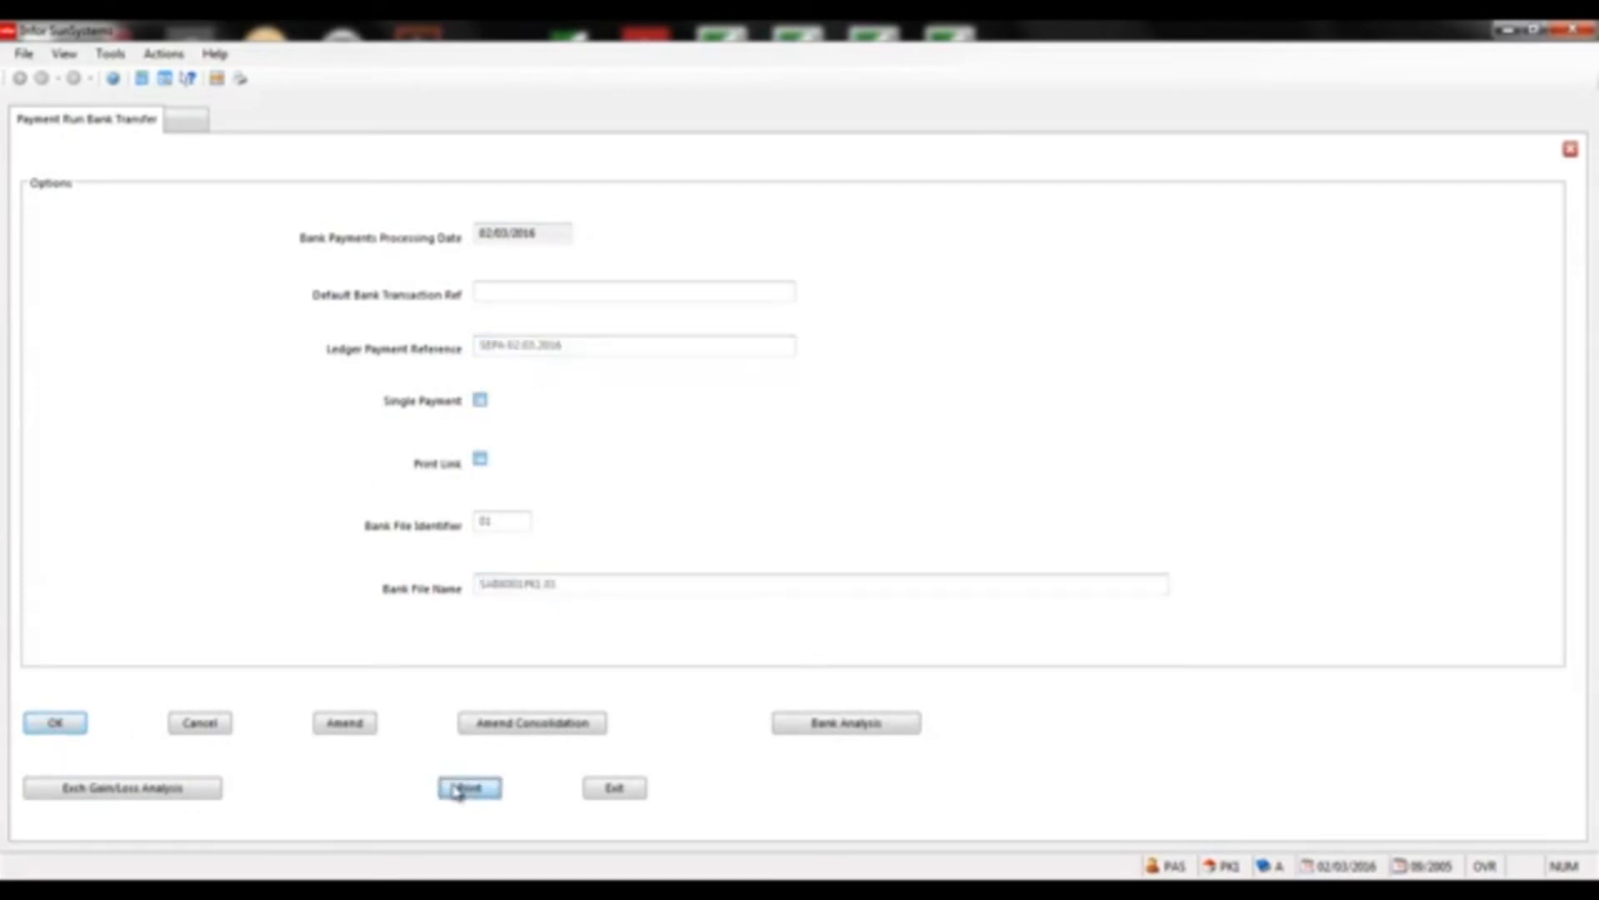
{"action": "left_click", "coordinate": [63, 797]}
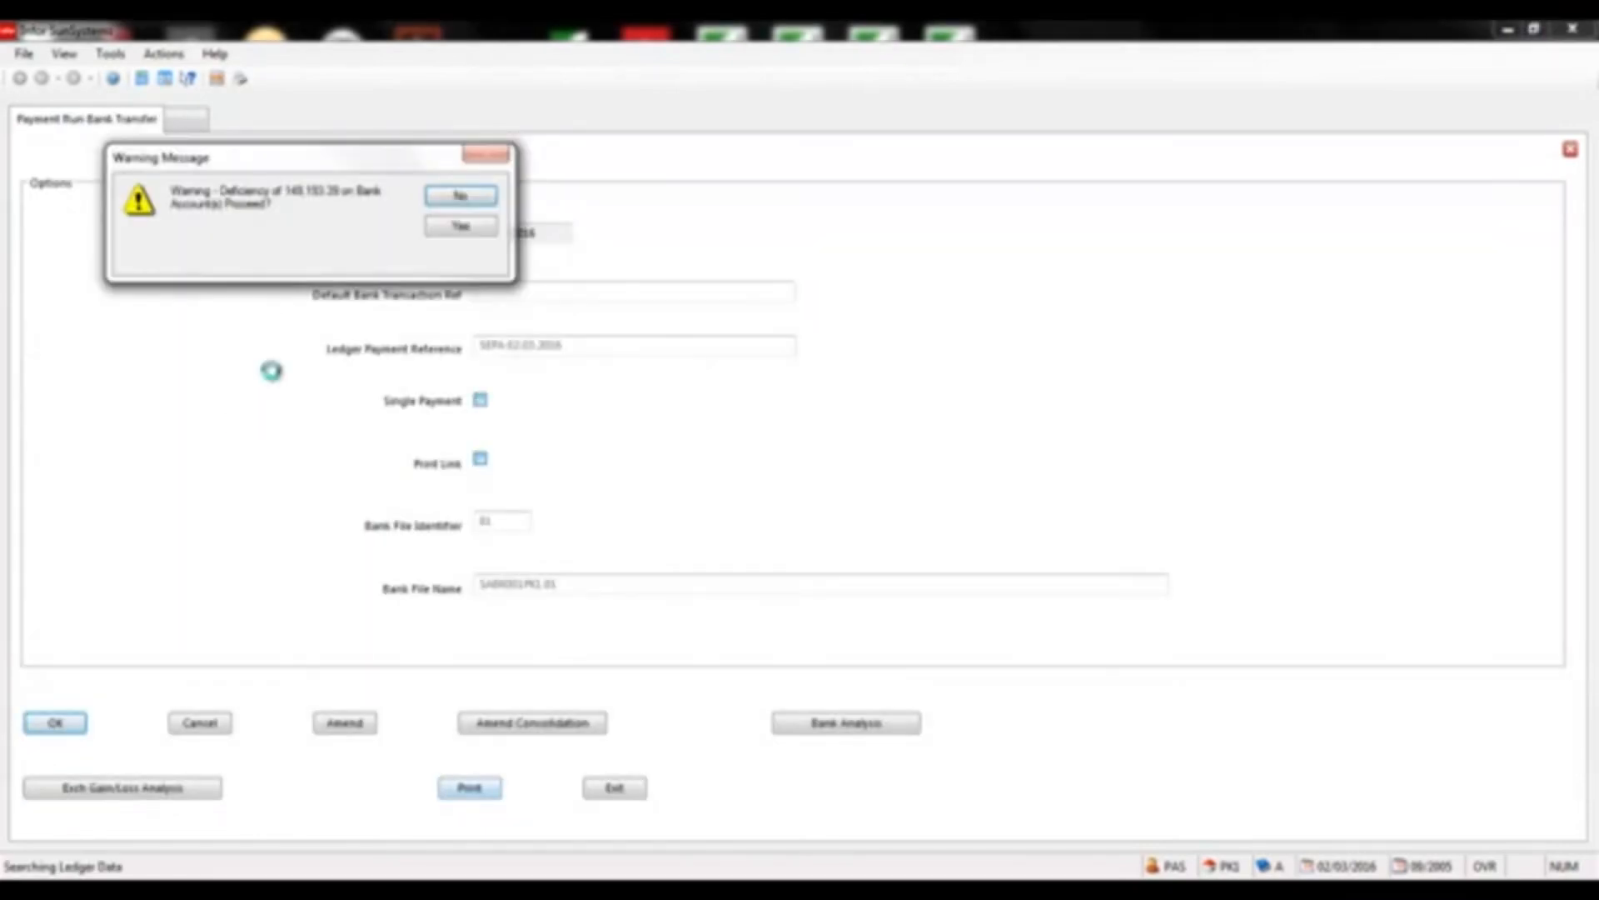
{"action": "left_click", "coordinate": [450, 226]}
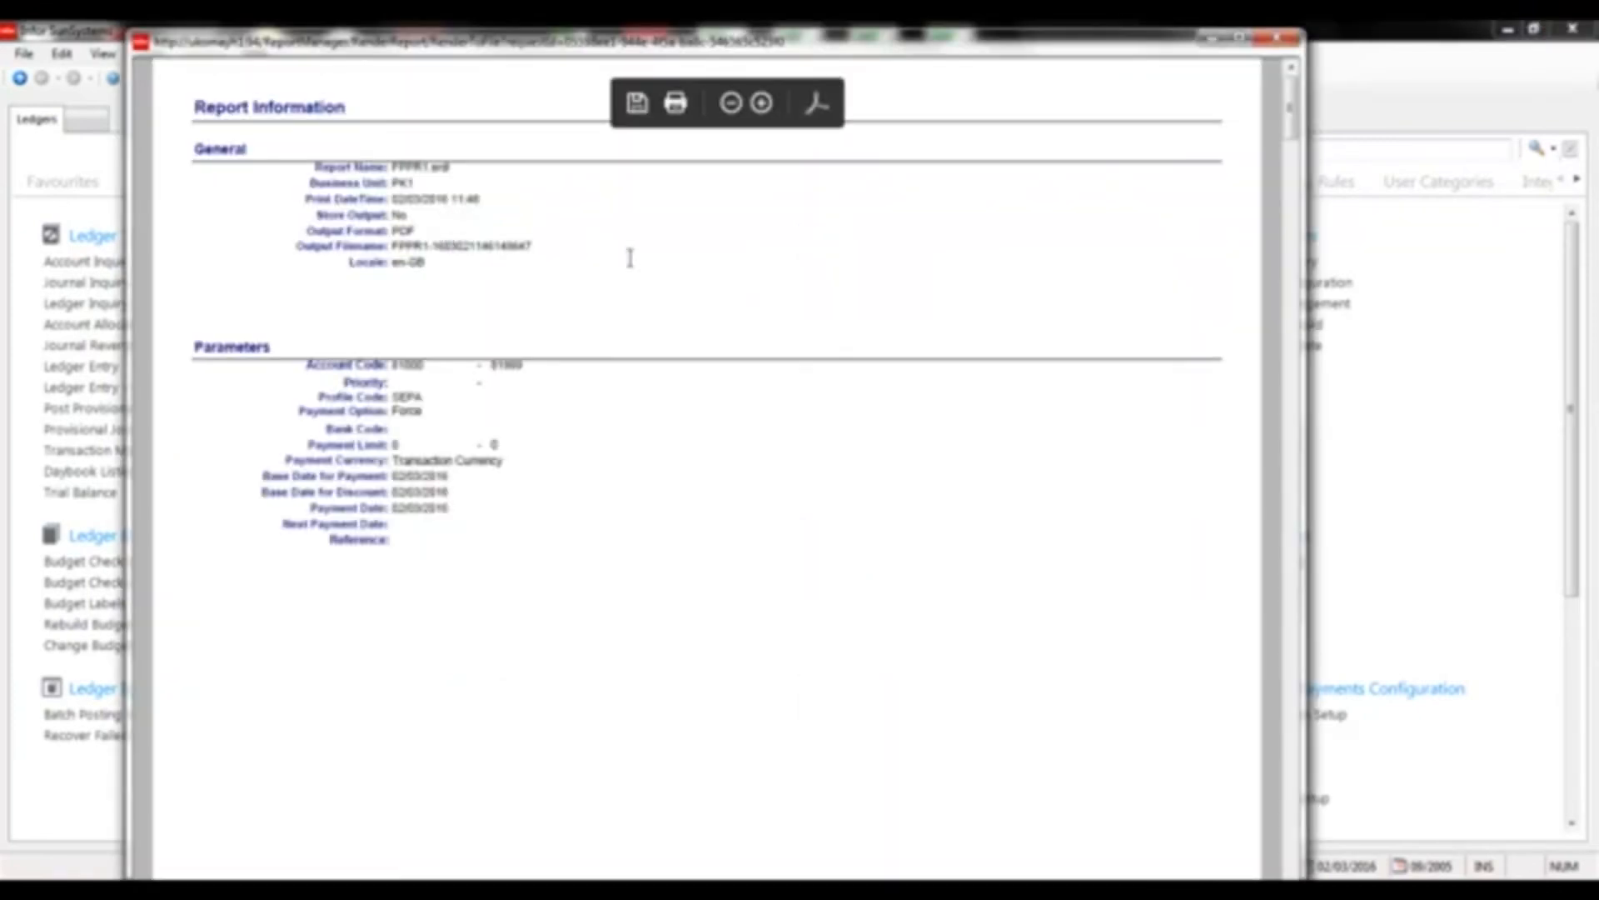
{"action": "scroll", "coordinate": [1292, 770], "scroll_direction": "down", "scroll_amount": 10}
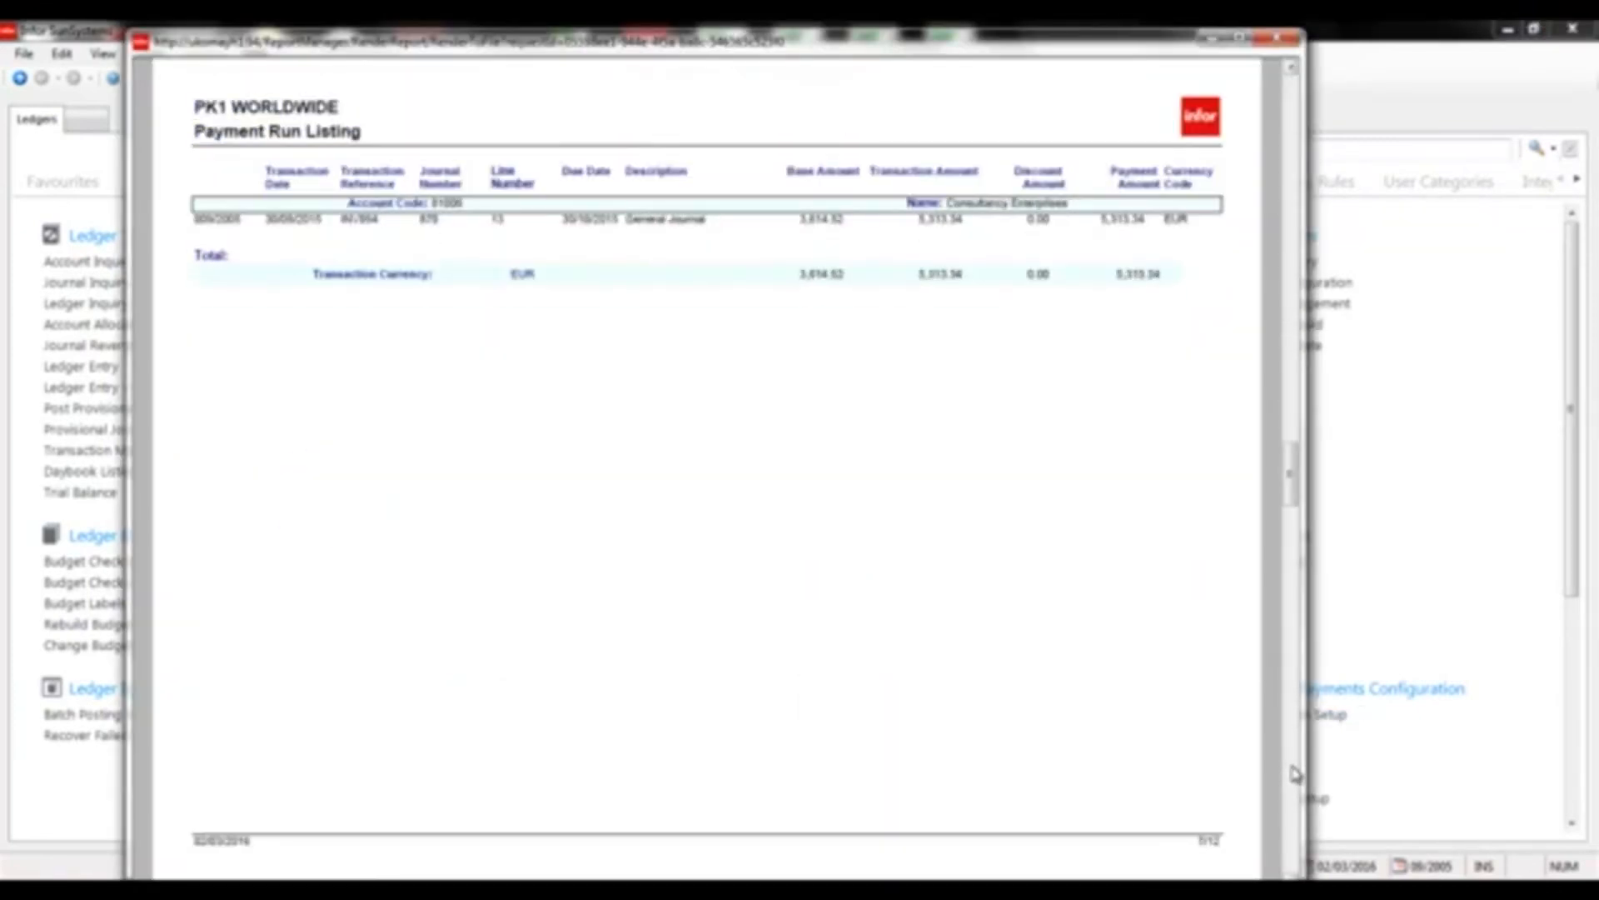
{"action": "scroll", "coordinate": [1294, 770], "scroll_direction": "down", "scroll_amount": 10}
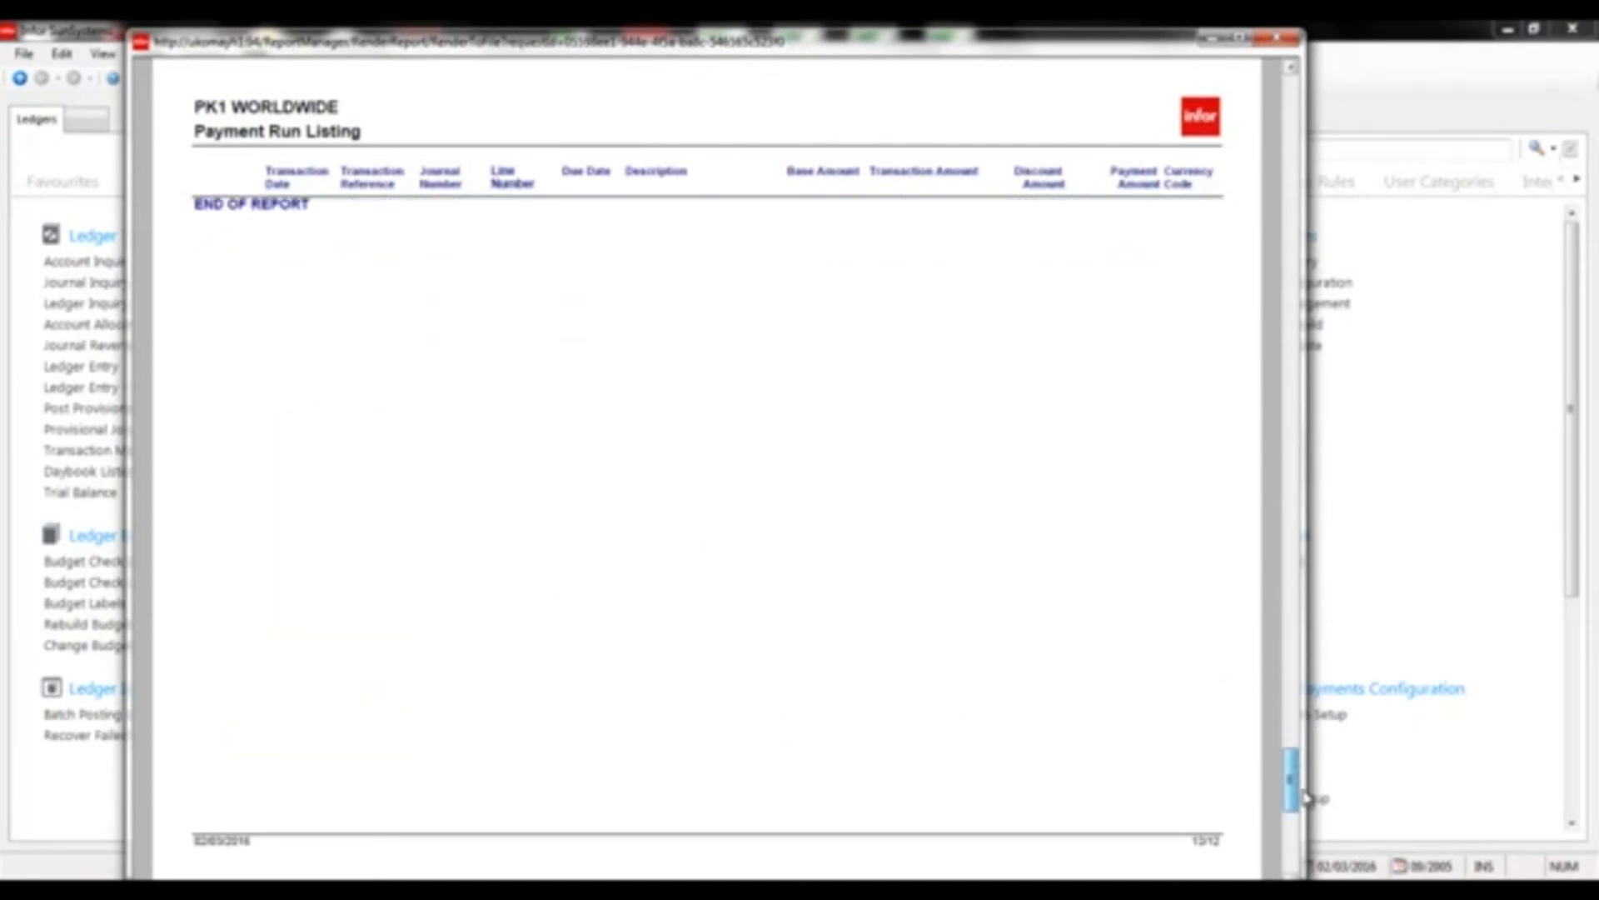
{"action": "left_click_drag", "start_coordinate": [1305, 793], "coordinate": [1303, 767]}
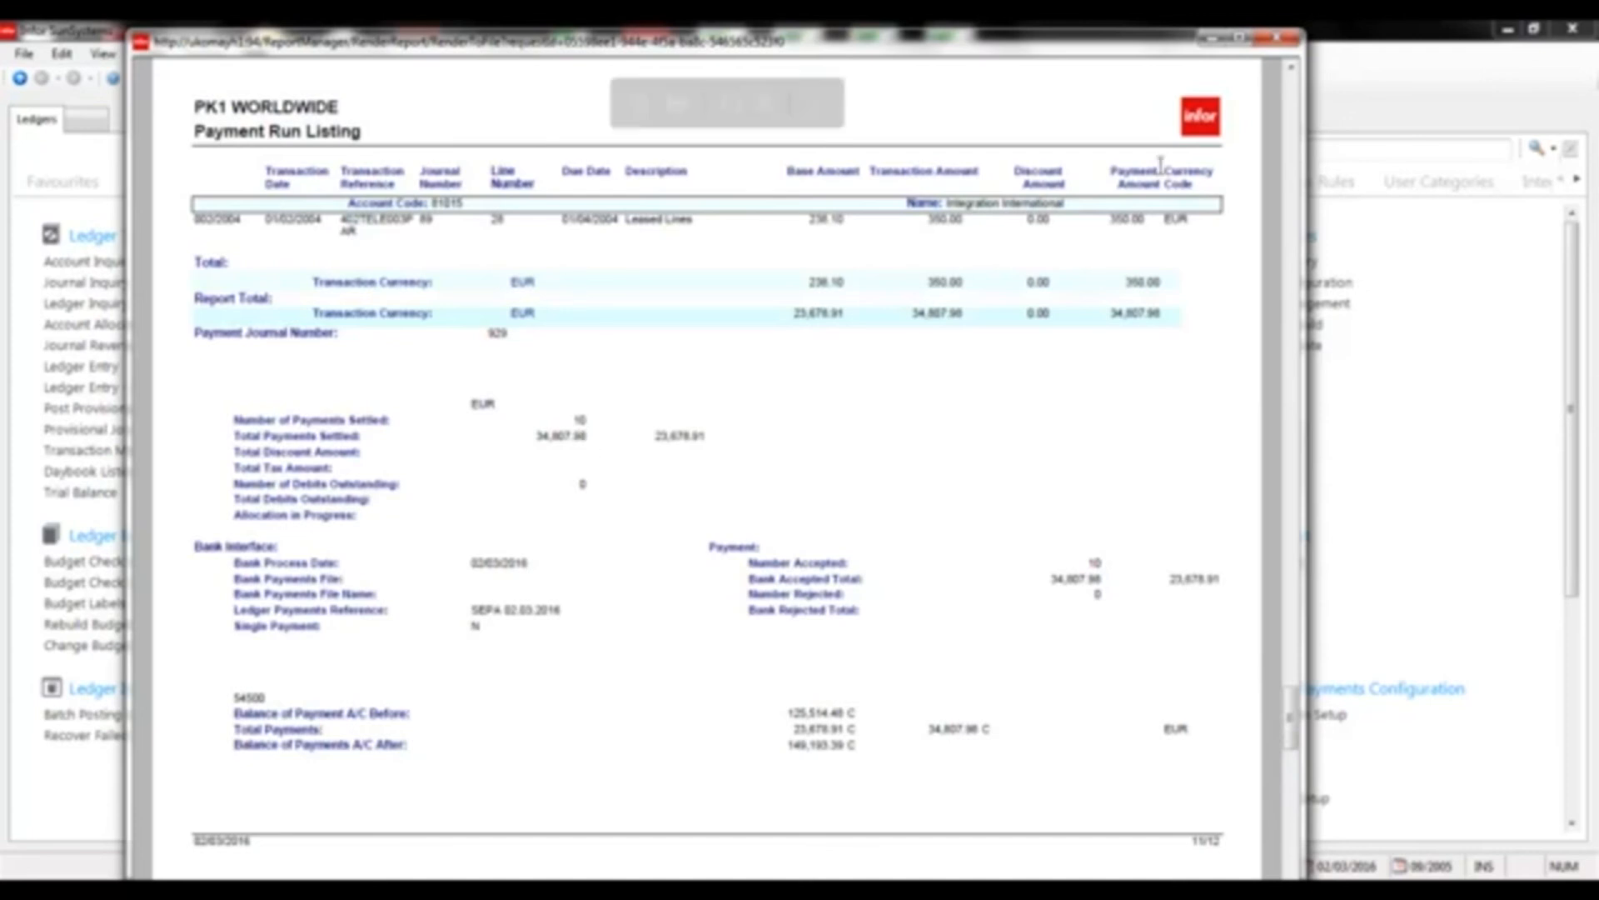
{"action": "left_click", "coordinate": [1387, 35]}
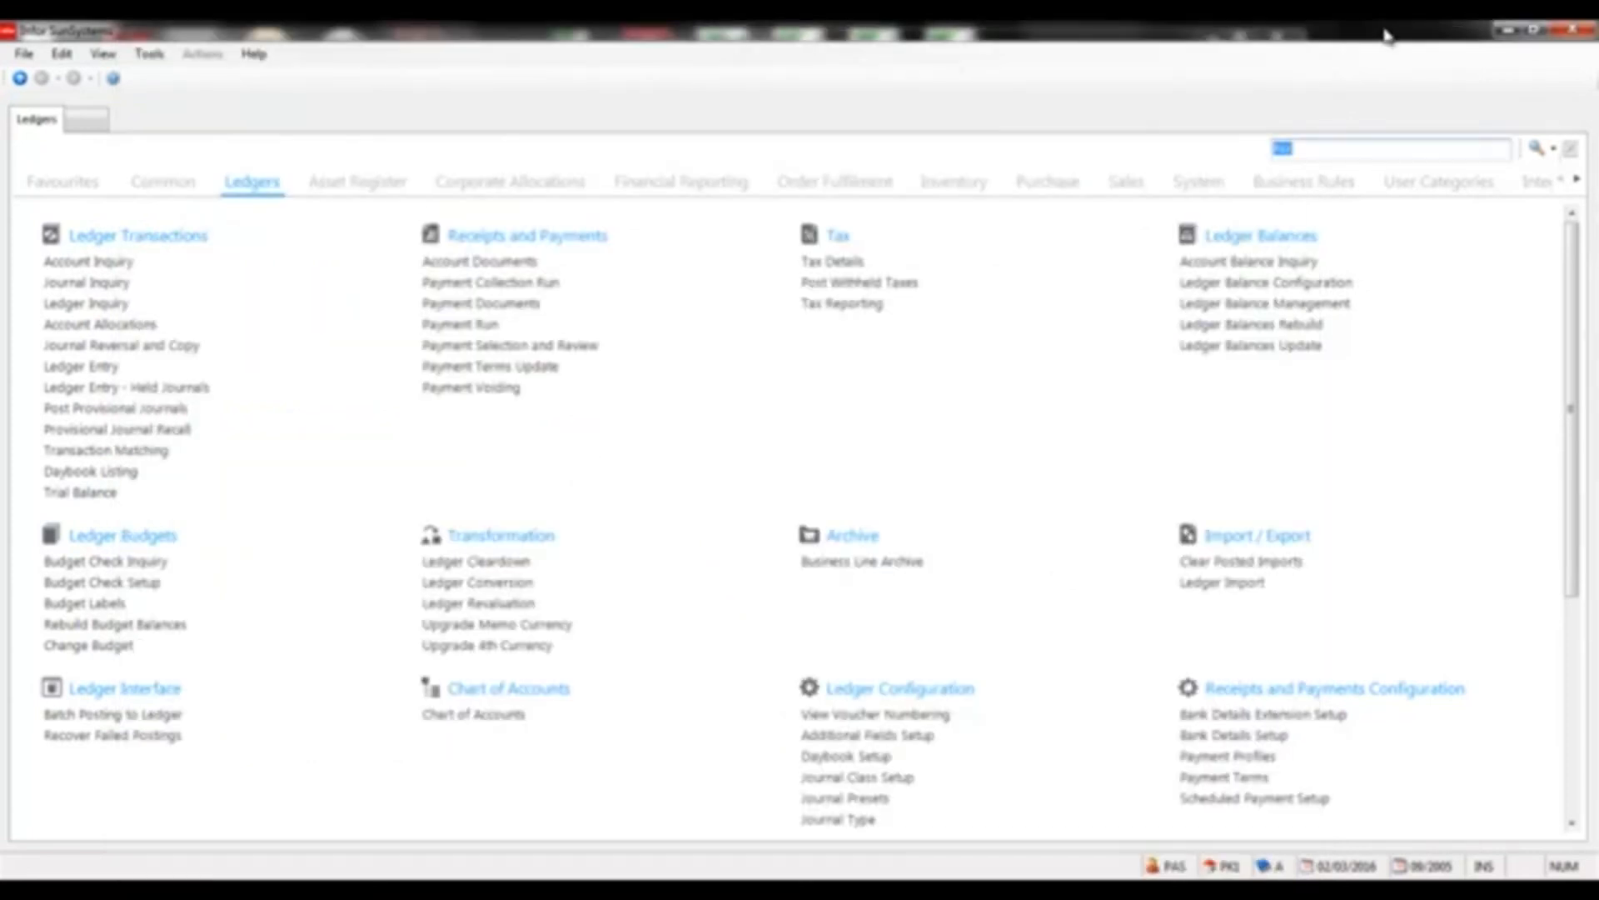
Reopen B4B web from the favourites and sign in with the payments user's credentials
{"action": "left_click", "coordinate": [60, 190]}
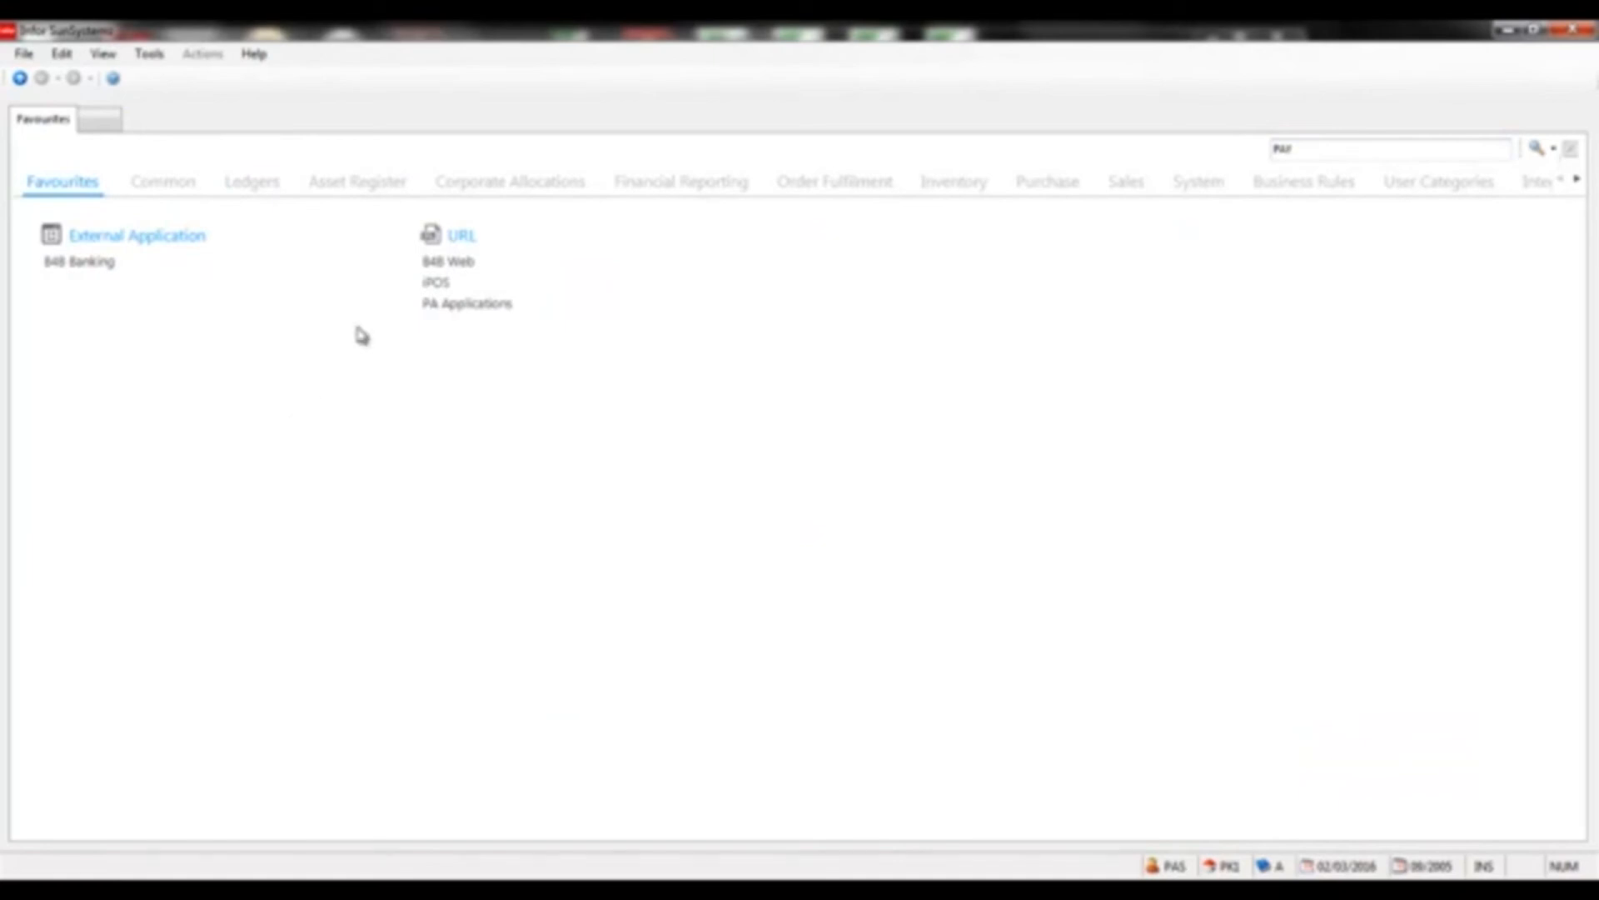
{"action": "left_click", "coordinate": [448, 264]}
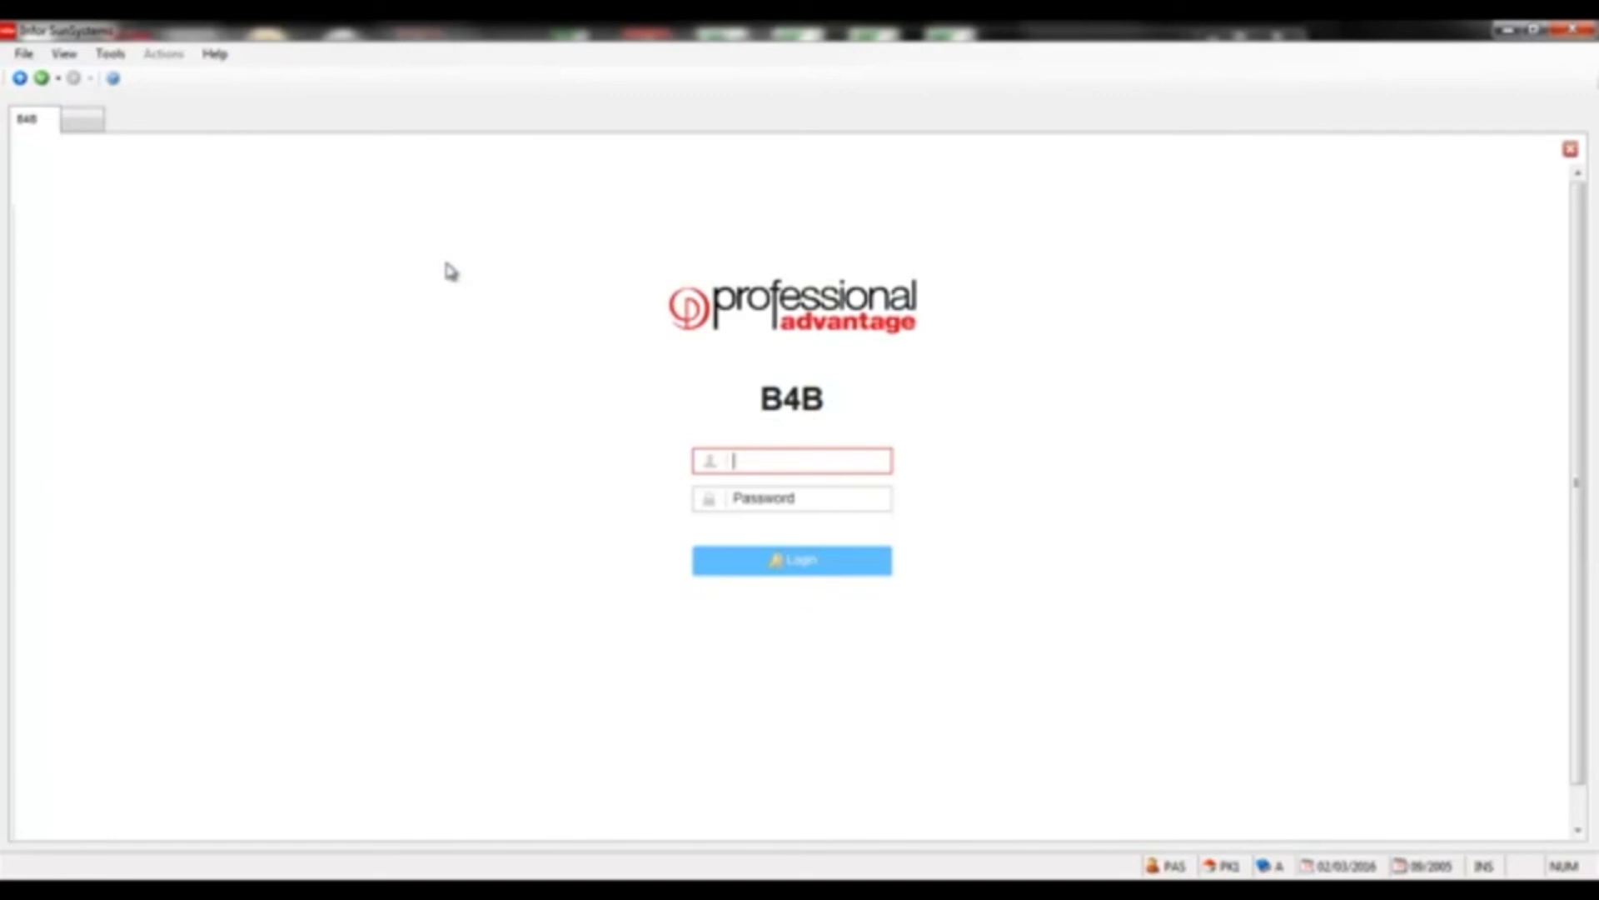
{"action": "type", "text": "PAY"}
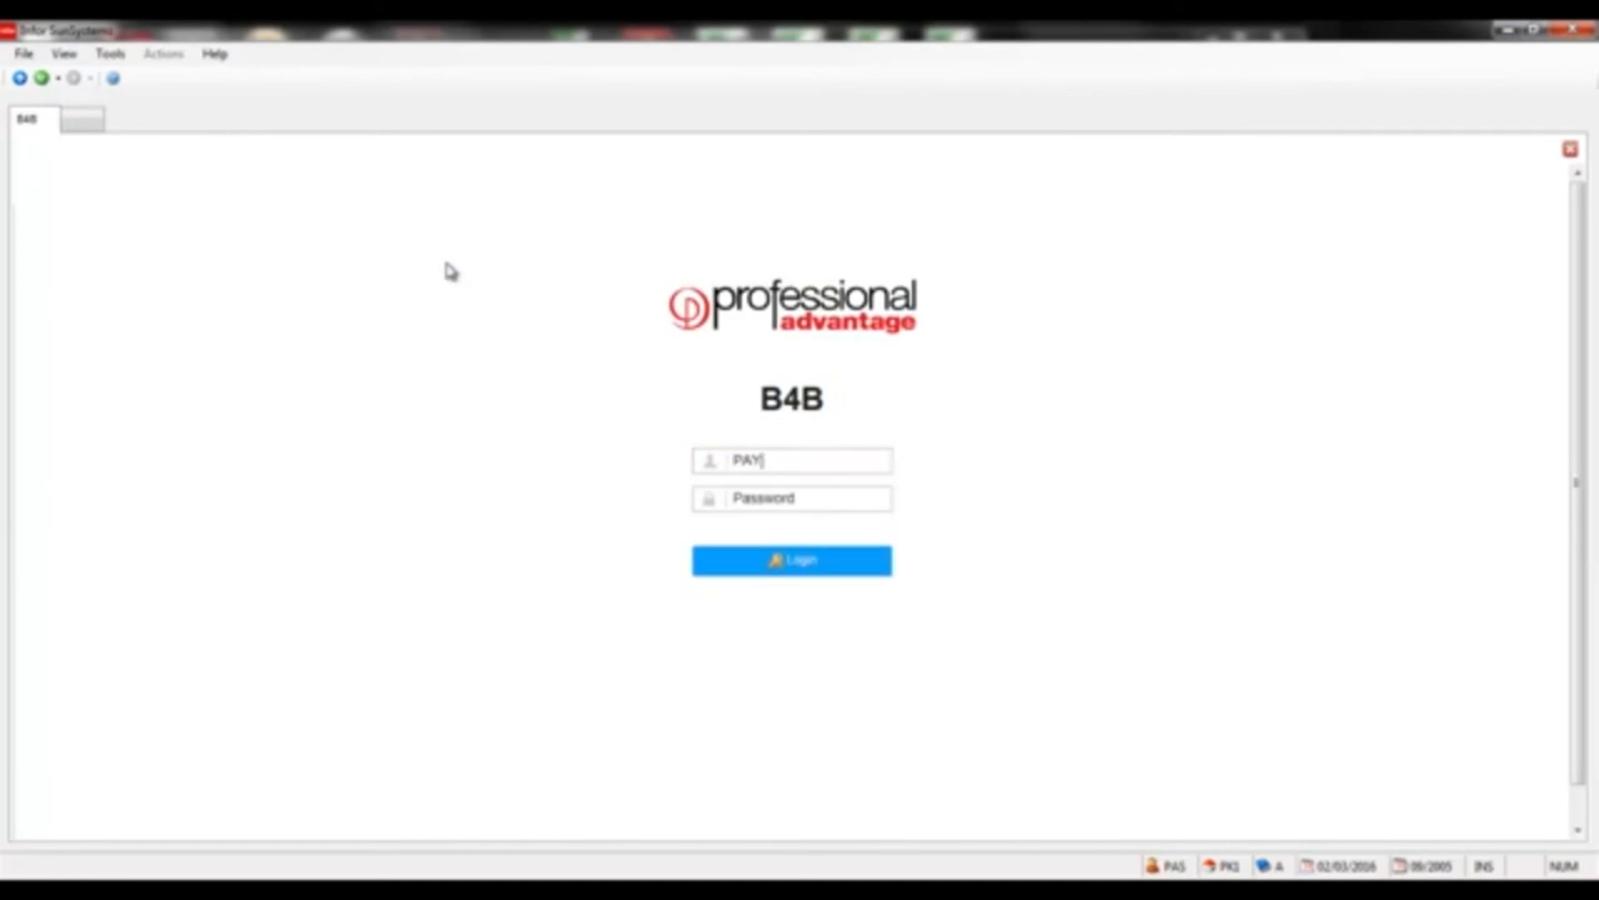
{"action": "key", "text": "Tab"}
{"action": "type", "text": "PASSWORD1"}
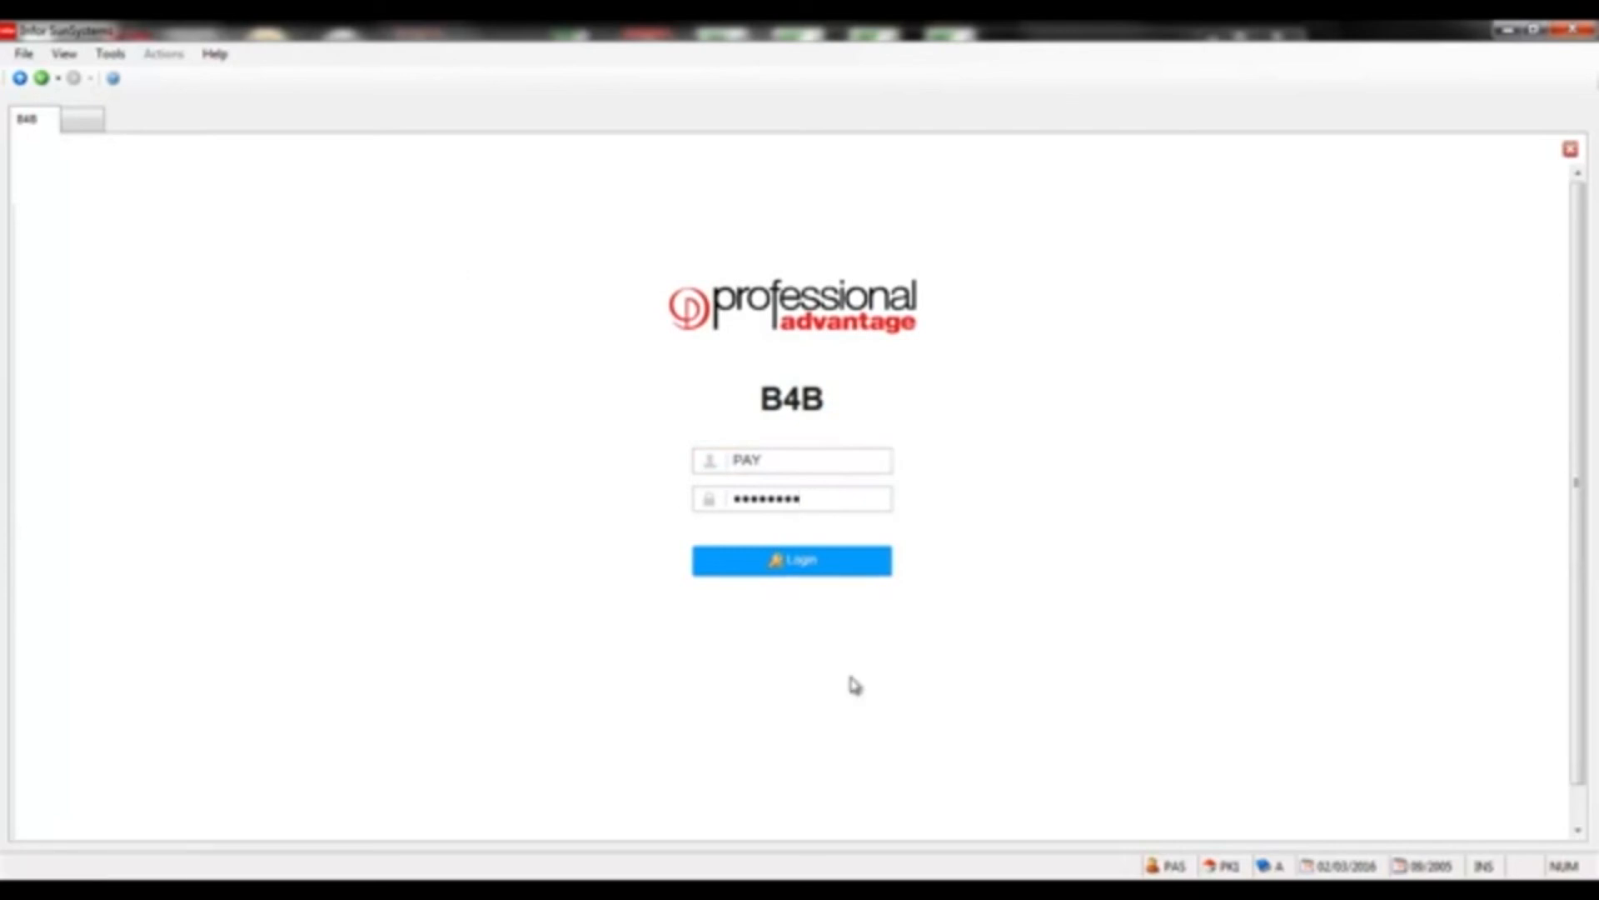
{"action": "left_click", "coordinate": [778, 576]}
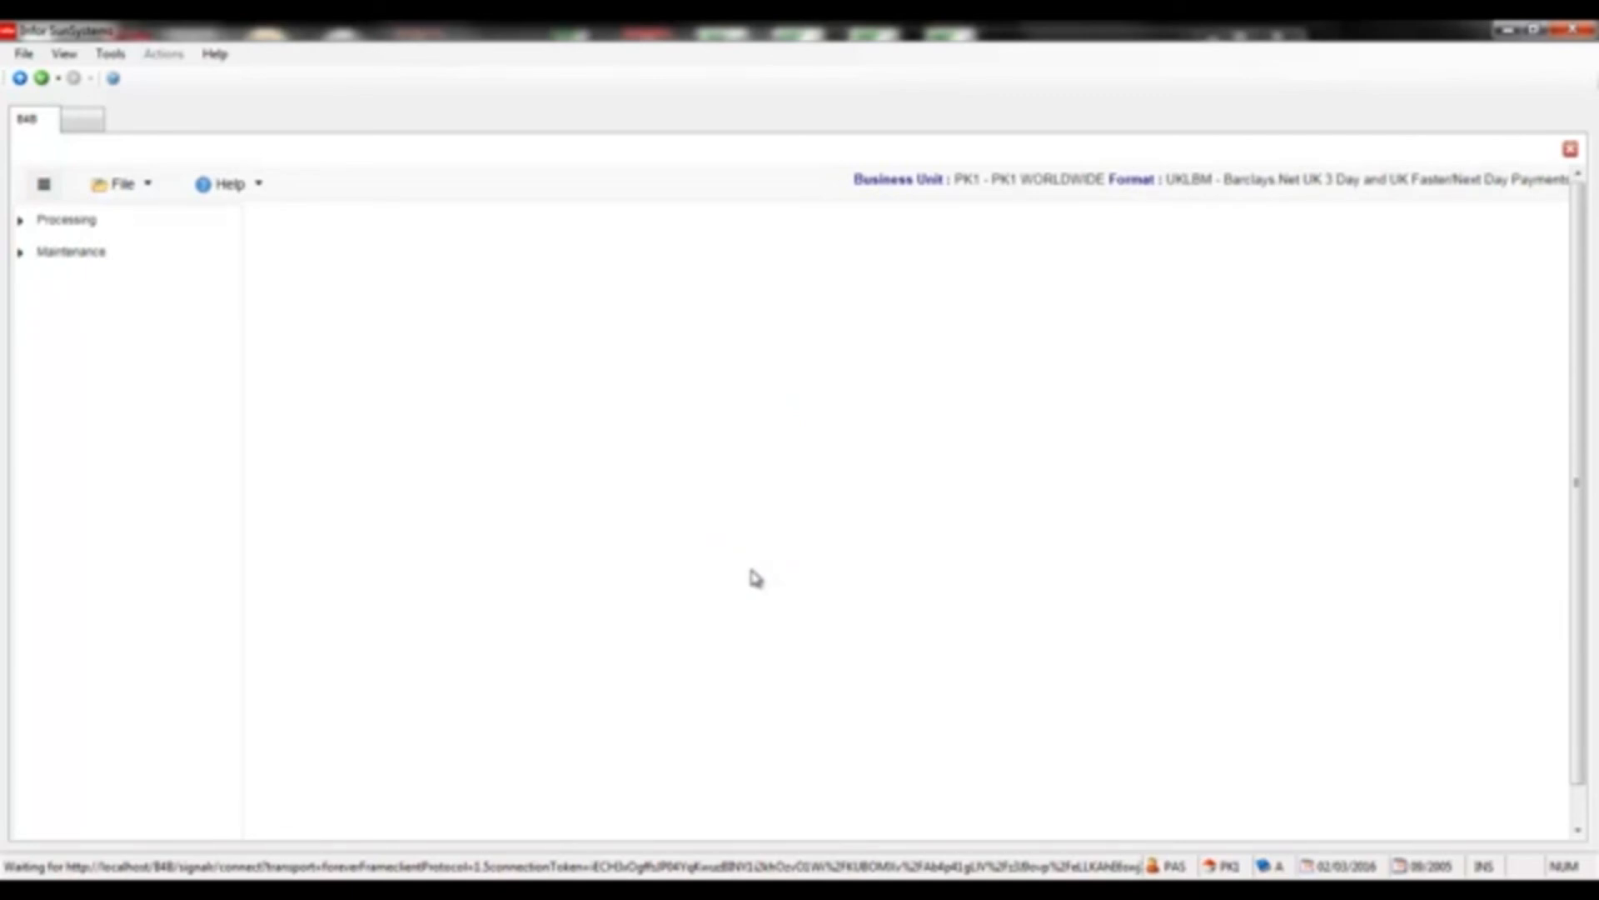
Select the SEPA run in Validate Payments, check Summary and Errors, then save for format processing
{"action": "left_click", "coordinate": [26, 220]}
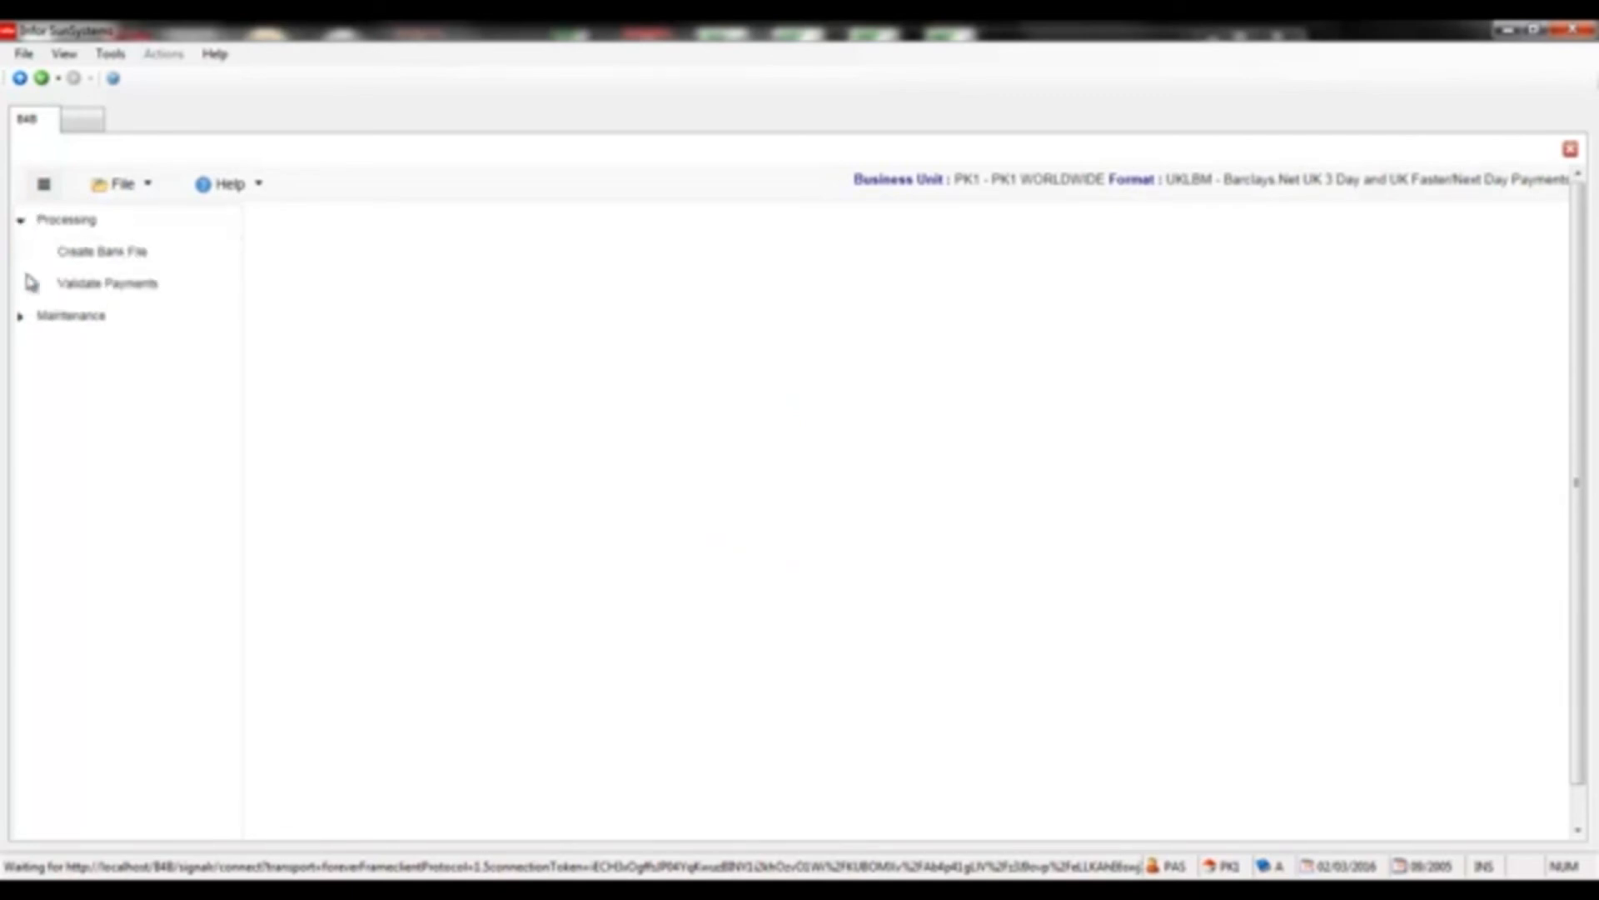
{"action": "left_click", "coordinate": [22, 319]}
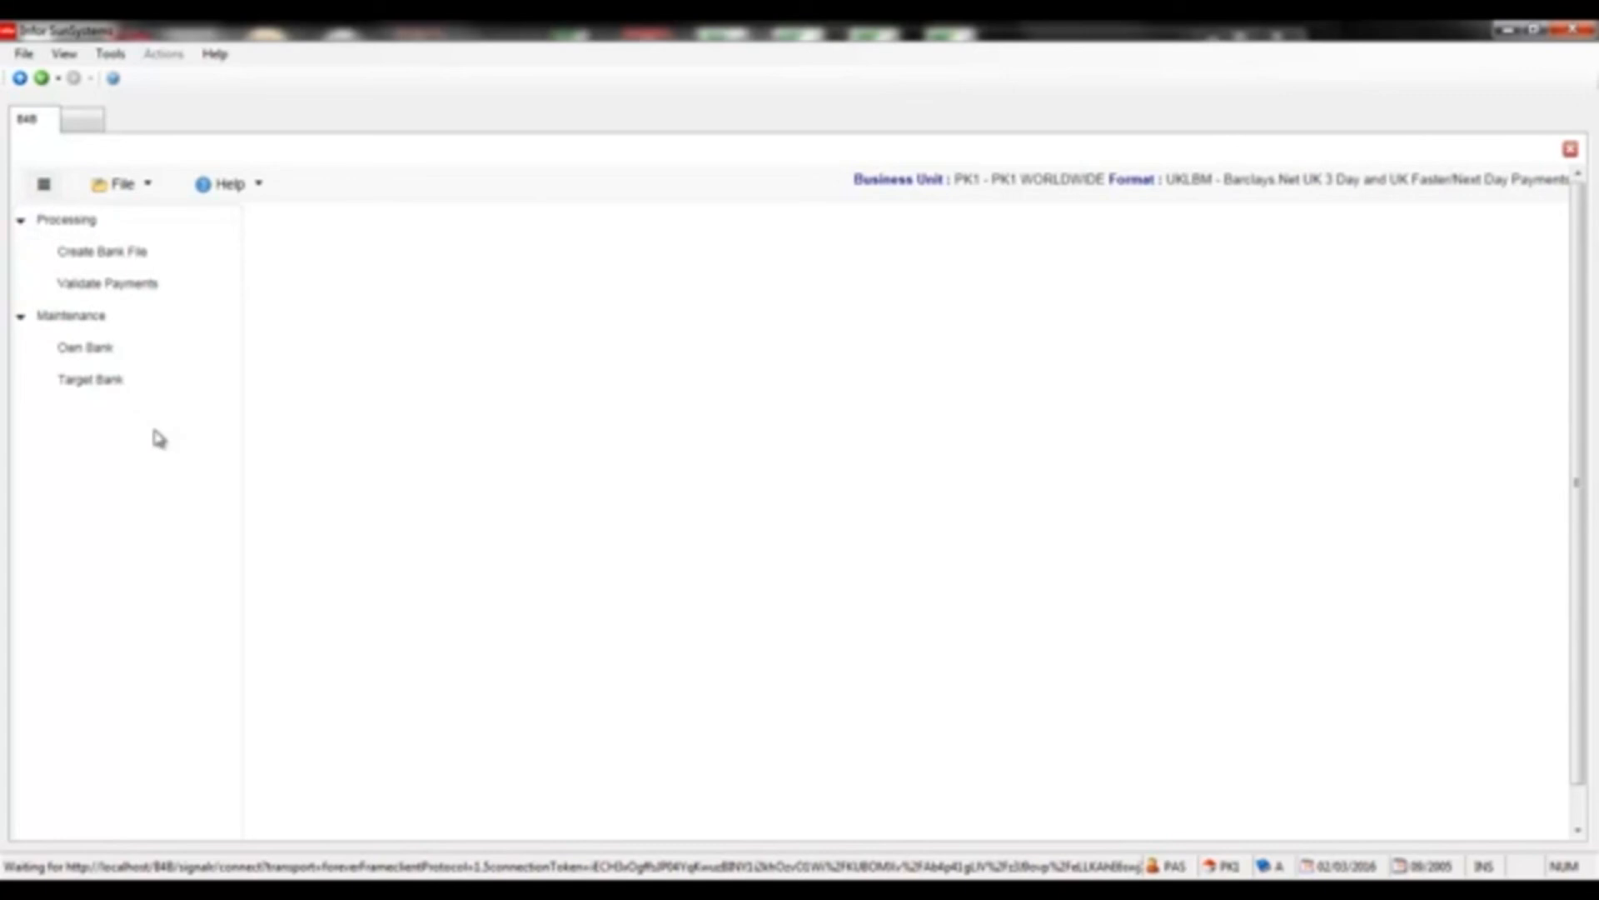
{"action": "left_click", "coordinate": [83, 287]}
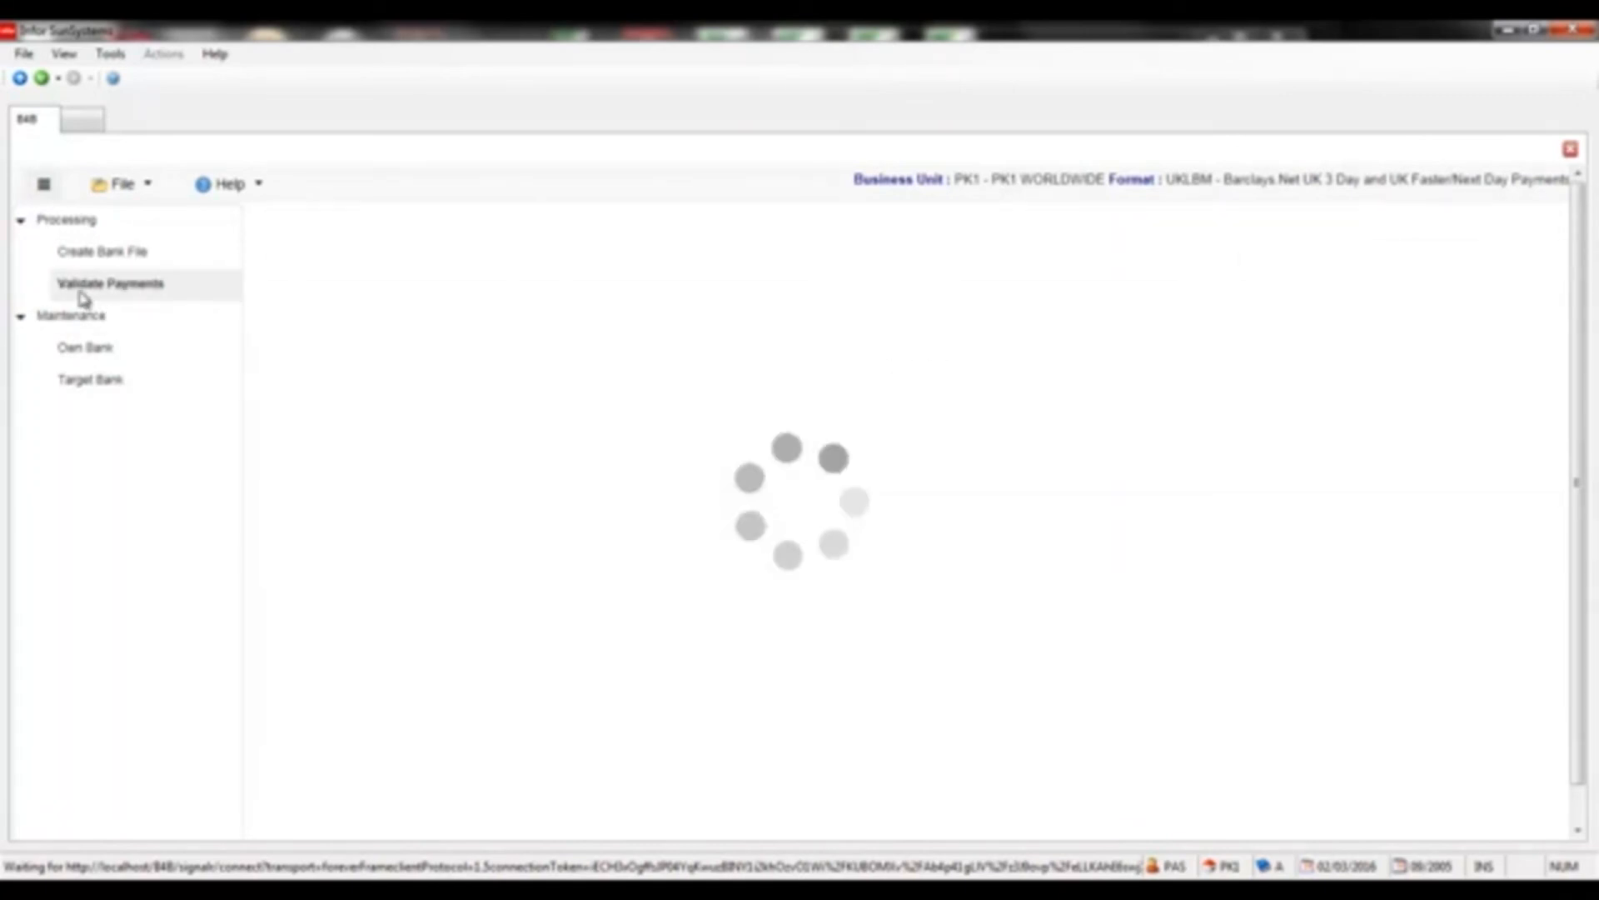
{"action": "left_click", "coordinate": [290, 348]}
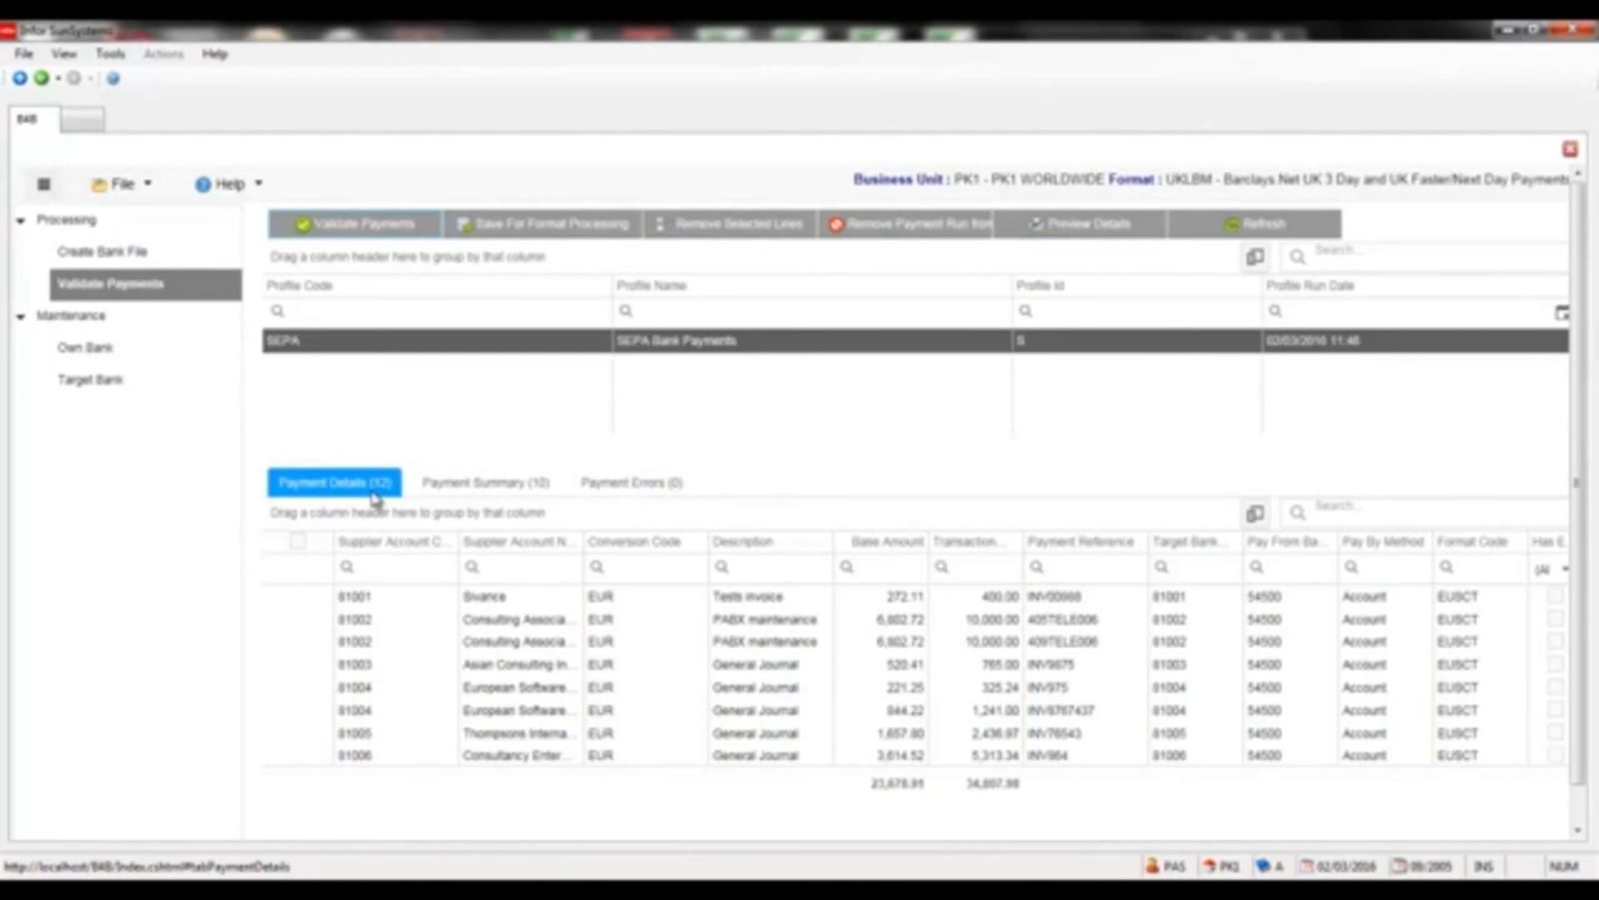
{"action": "left_click", "coordinate": [444, 493]}
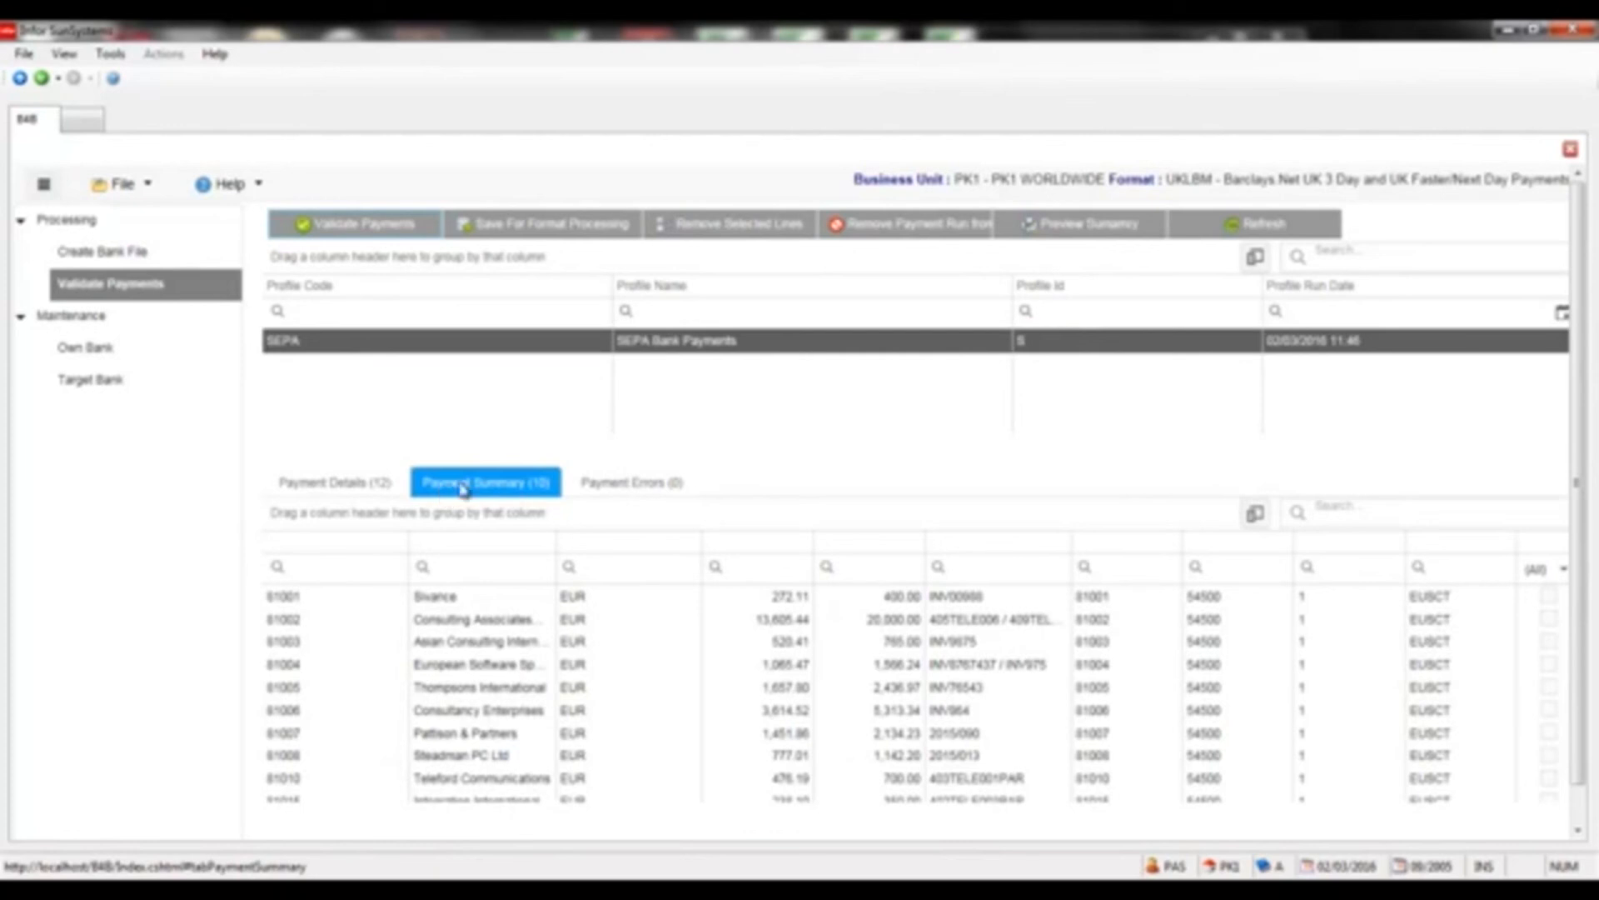
{"action": "left_click", "coordinate": [605, 487]}
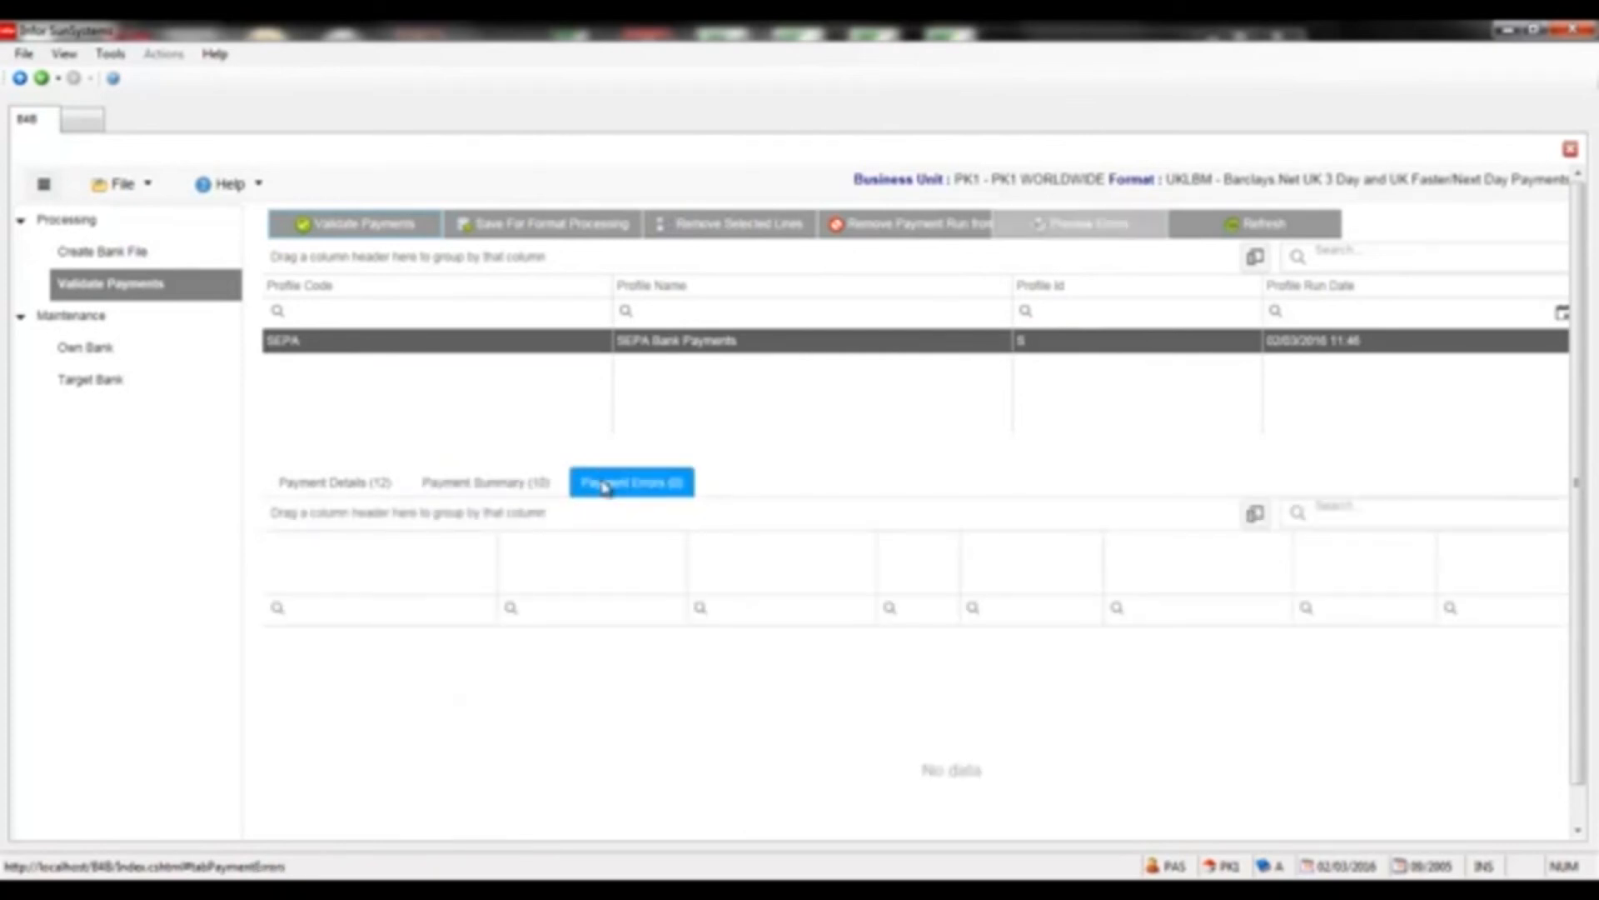
{"action": "left_click", "coordinate": [517, 230]}
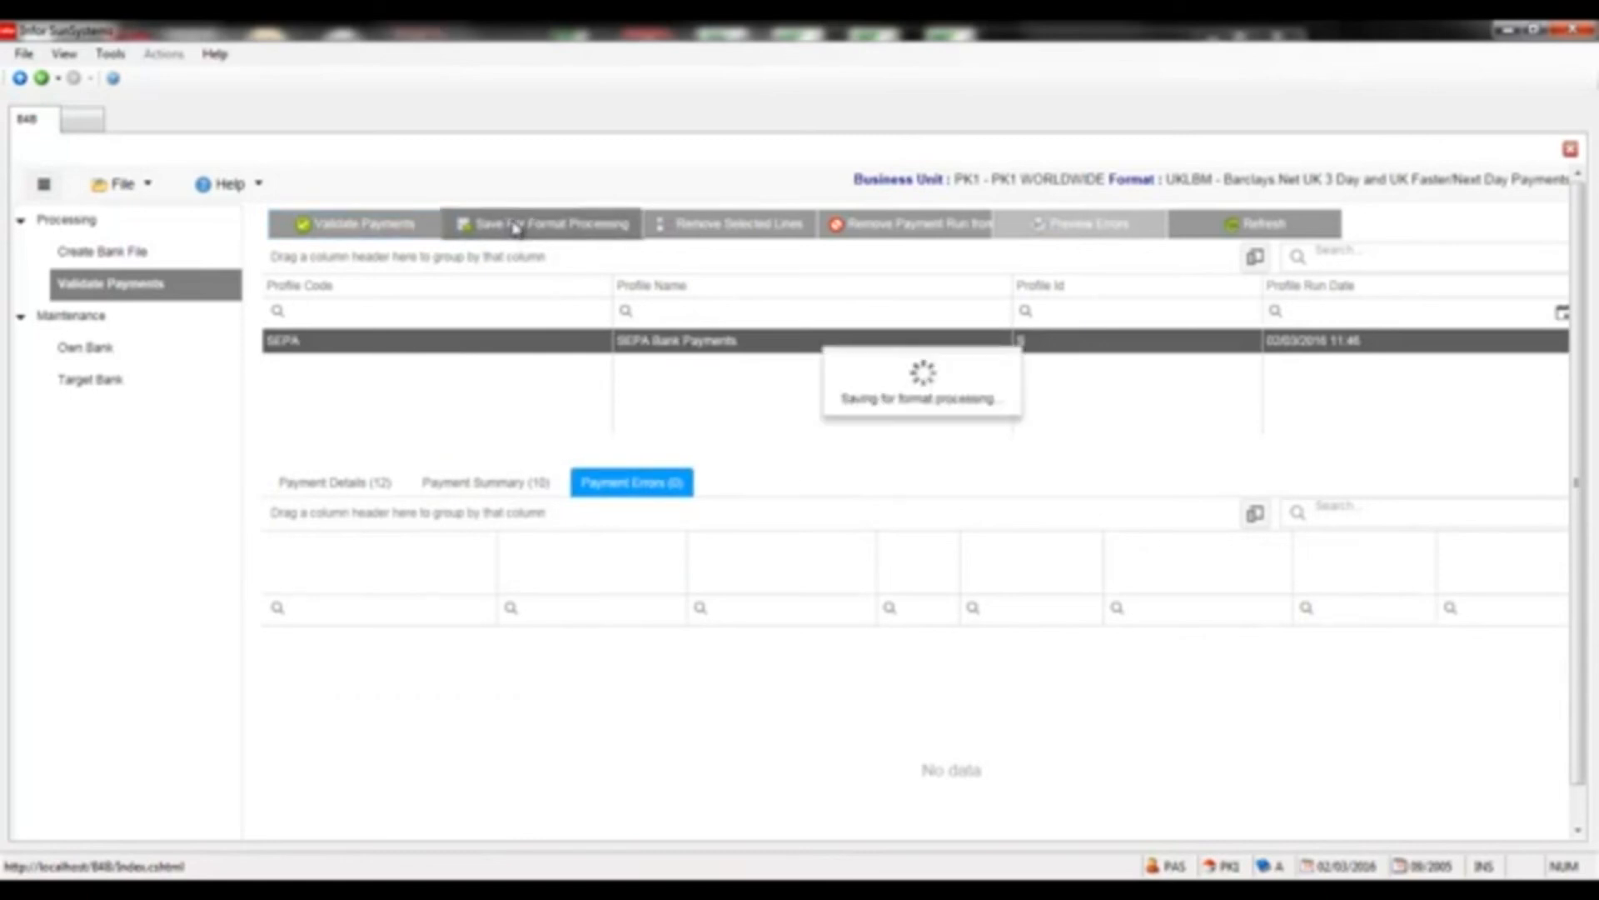
Switch the payment format to EUSCT and open Create Bank File under Processing
{"action": "left_click", "coordinate": [148, 187]}
{"action": "mouse_move", "coordinate": [151, 250]}
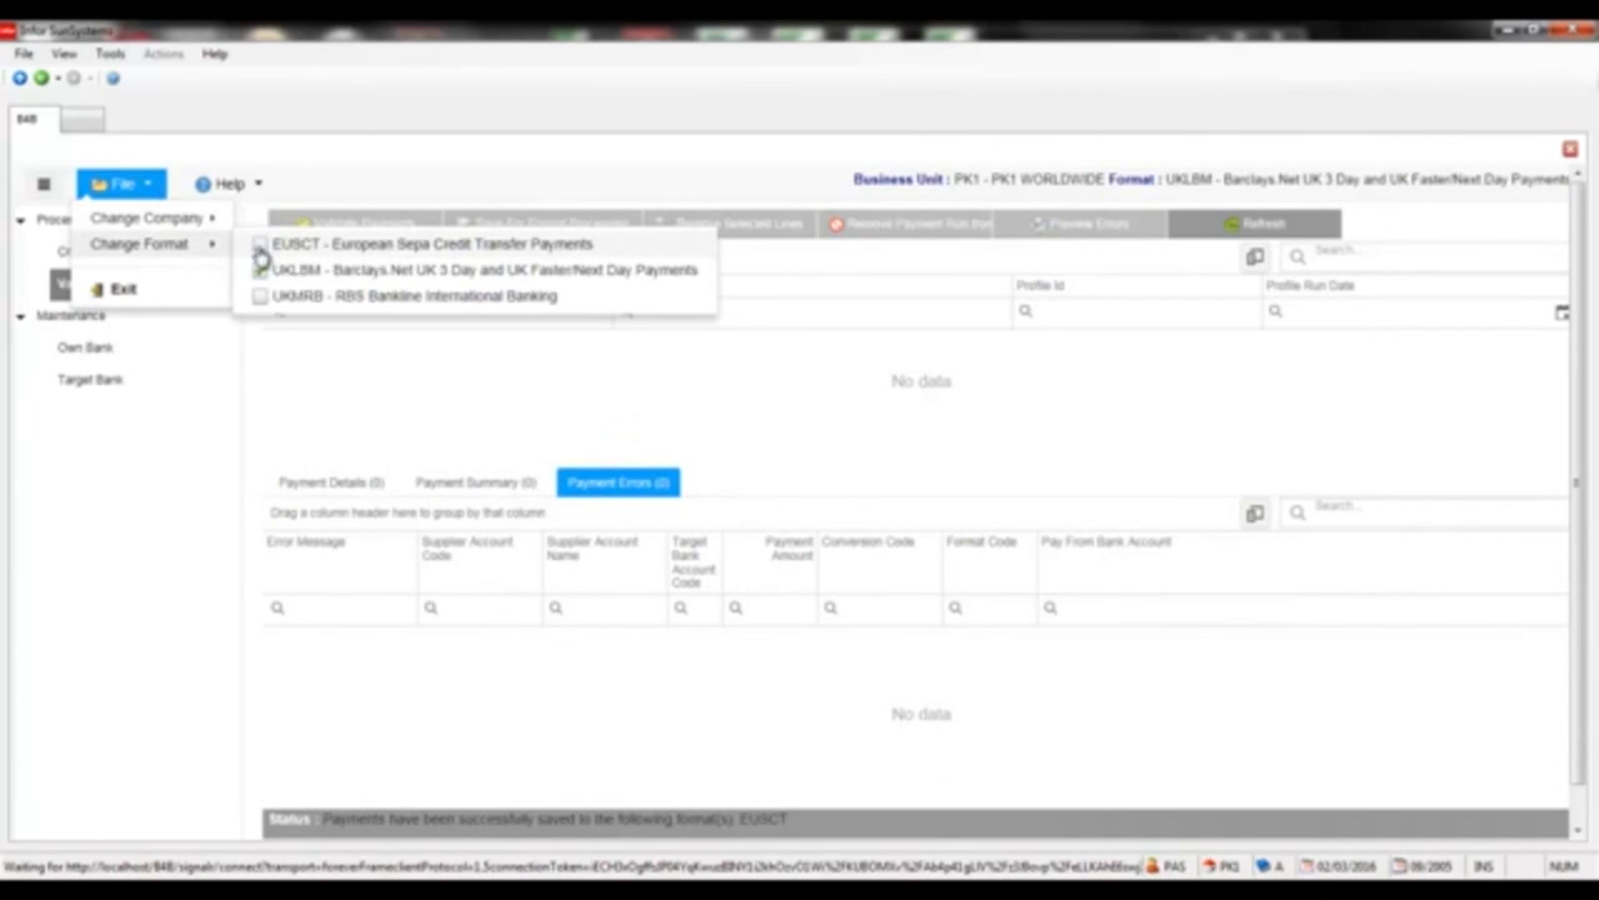
{"action": "left_click", "coordinate": [261, 248]}
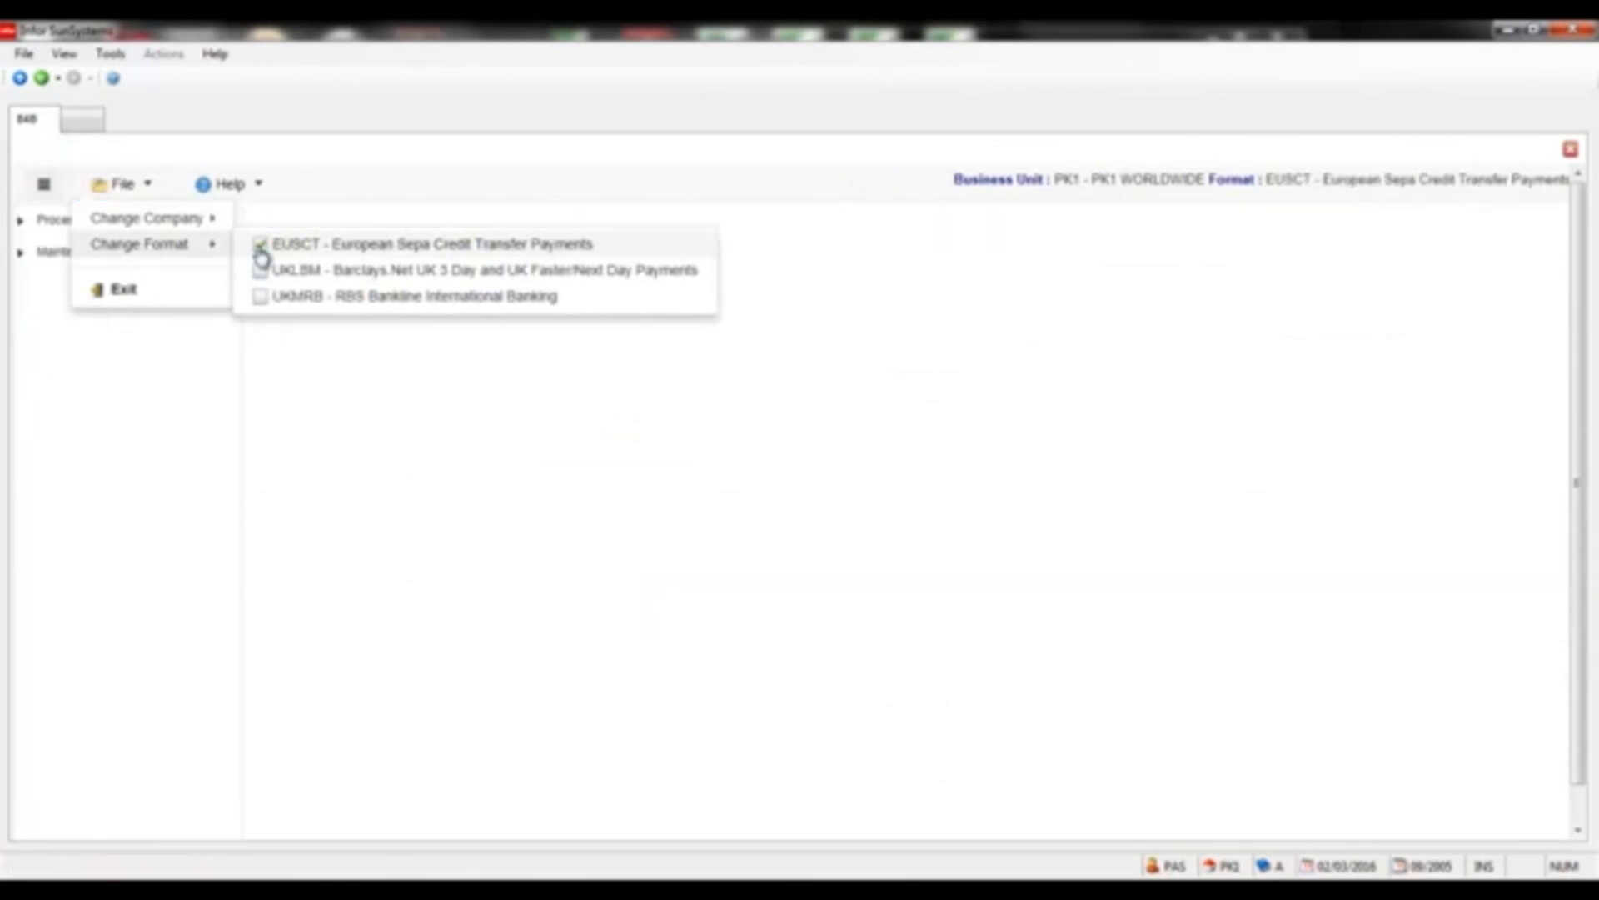
{"action": "left_click", "coordinate": [20, 252]}
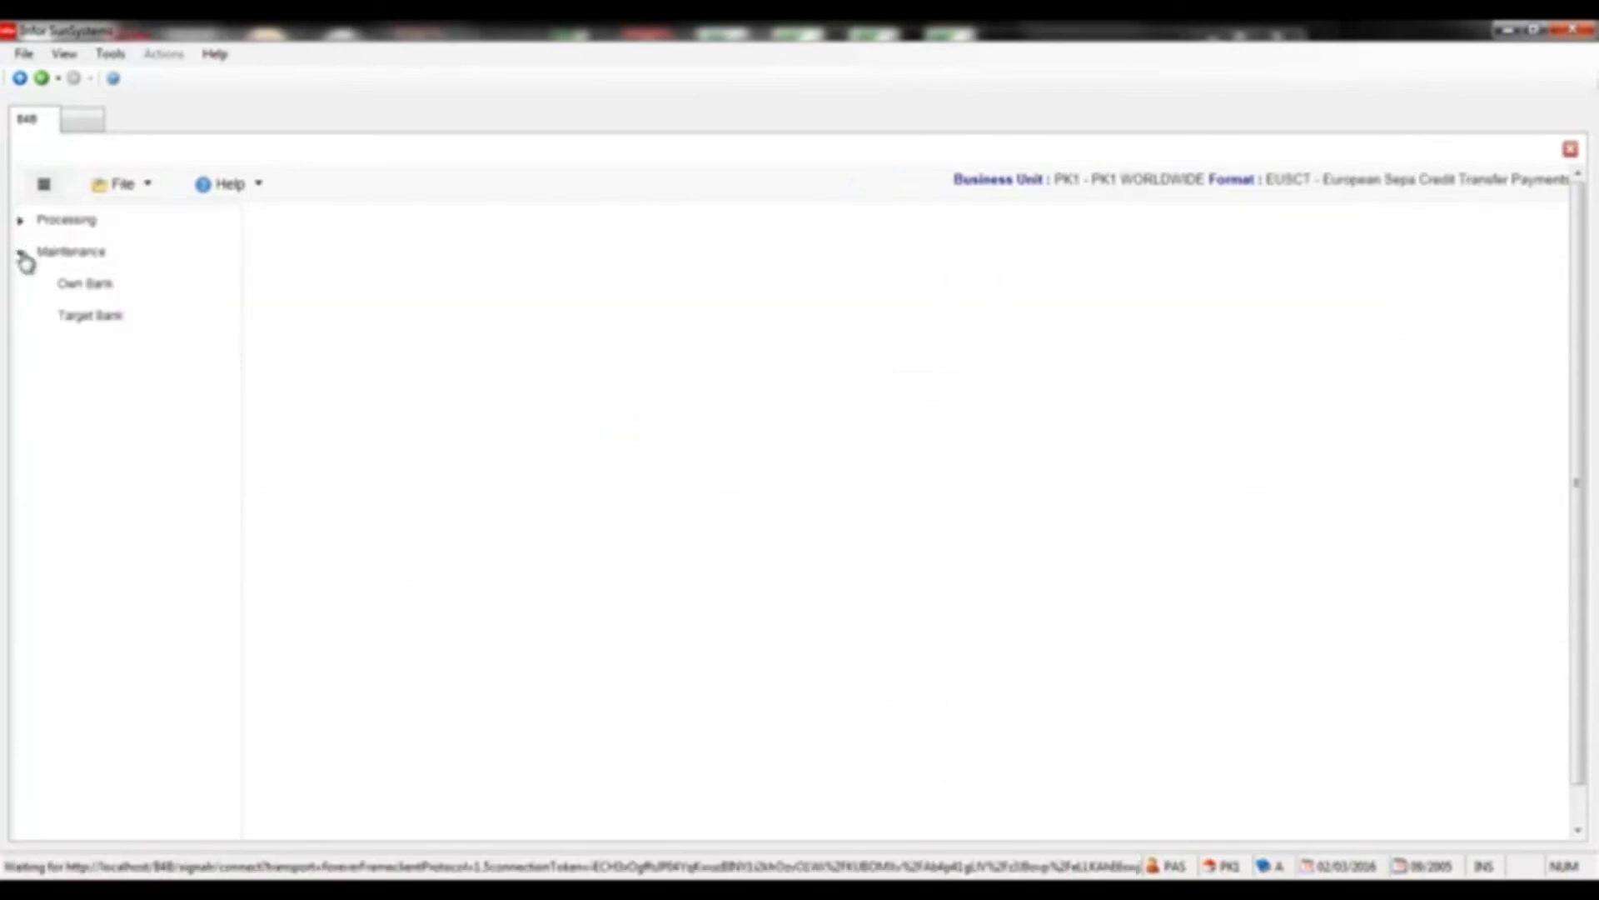
{"action": "left_click", "coordinate": [20, 219]}
{"action": "left_click", "coordinate": [57, 251]}
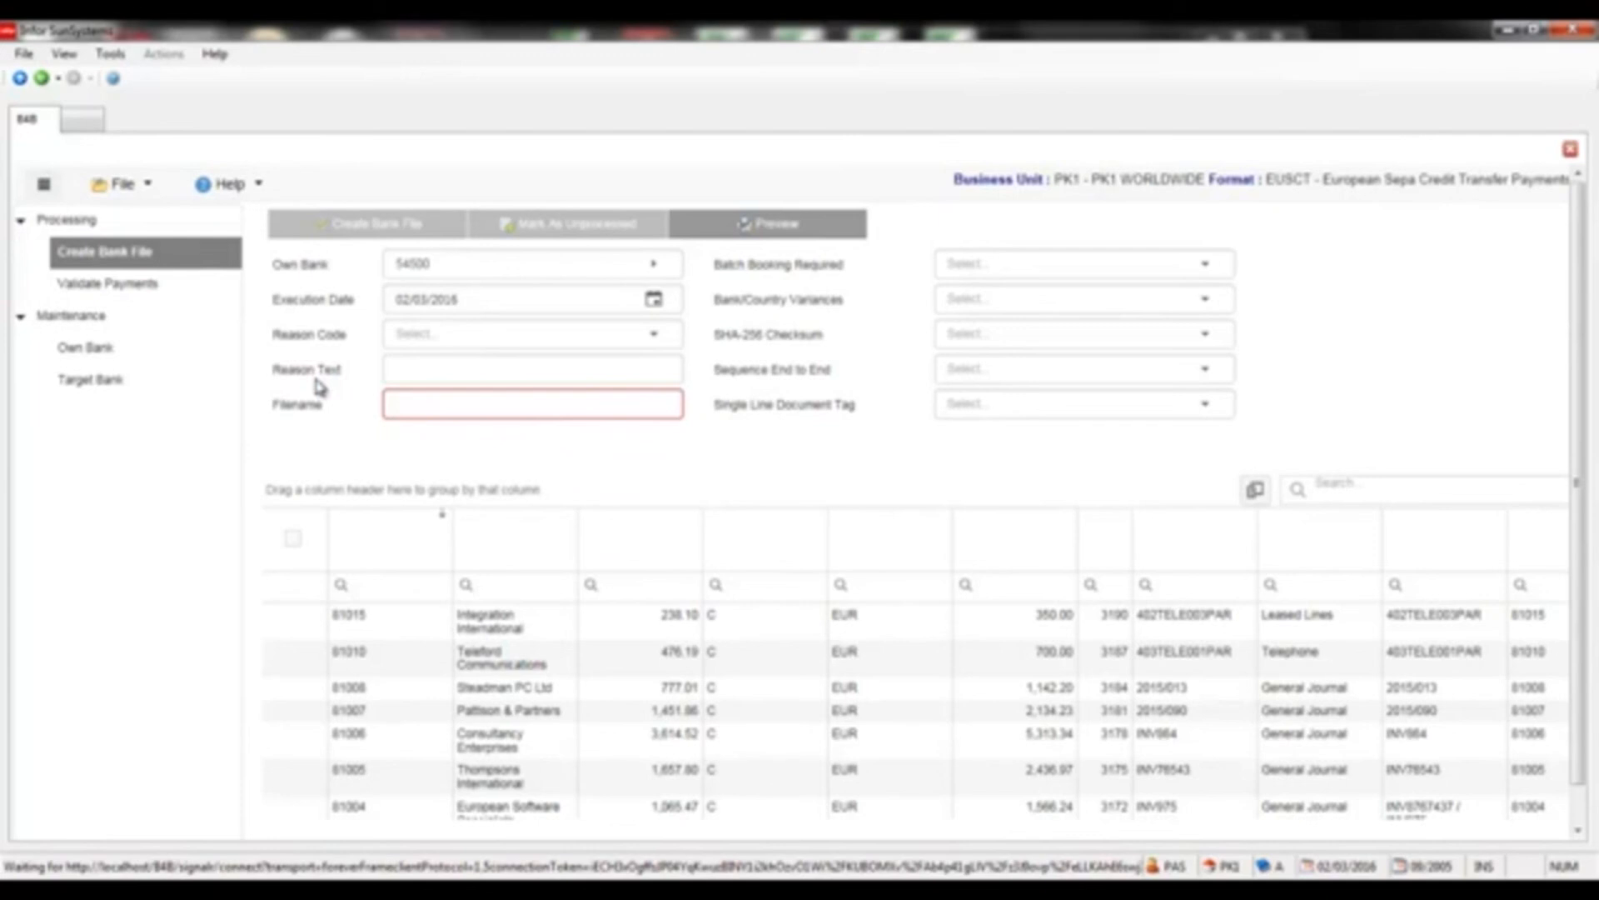
Use reason text plus B4B payment reference, reason text MY COMPANY NAME, filename PK1-EUR-020316.XML
{"action": "left_click", "coordinate": [653, 334]}
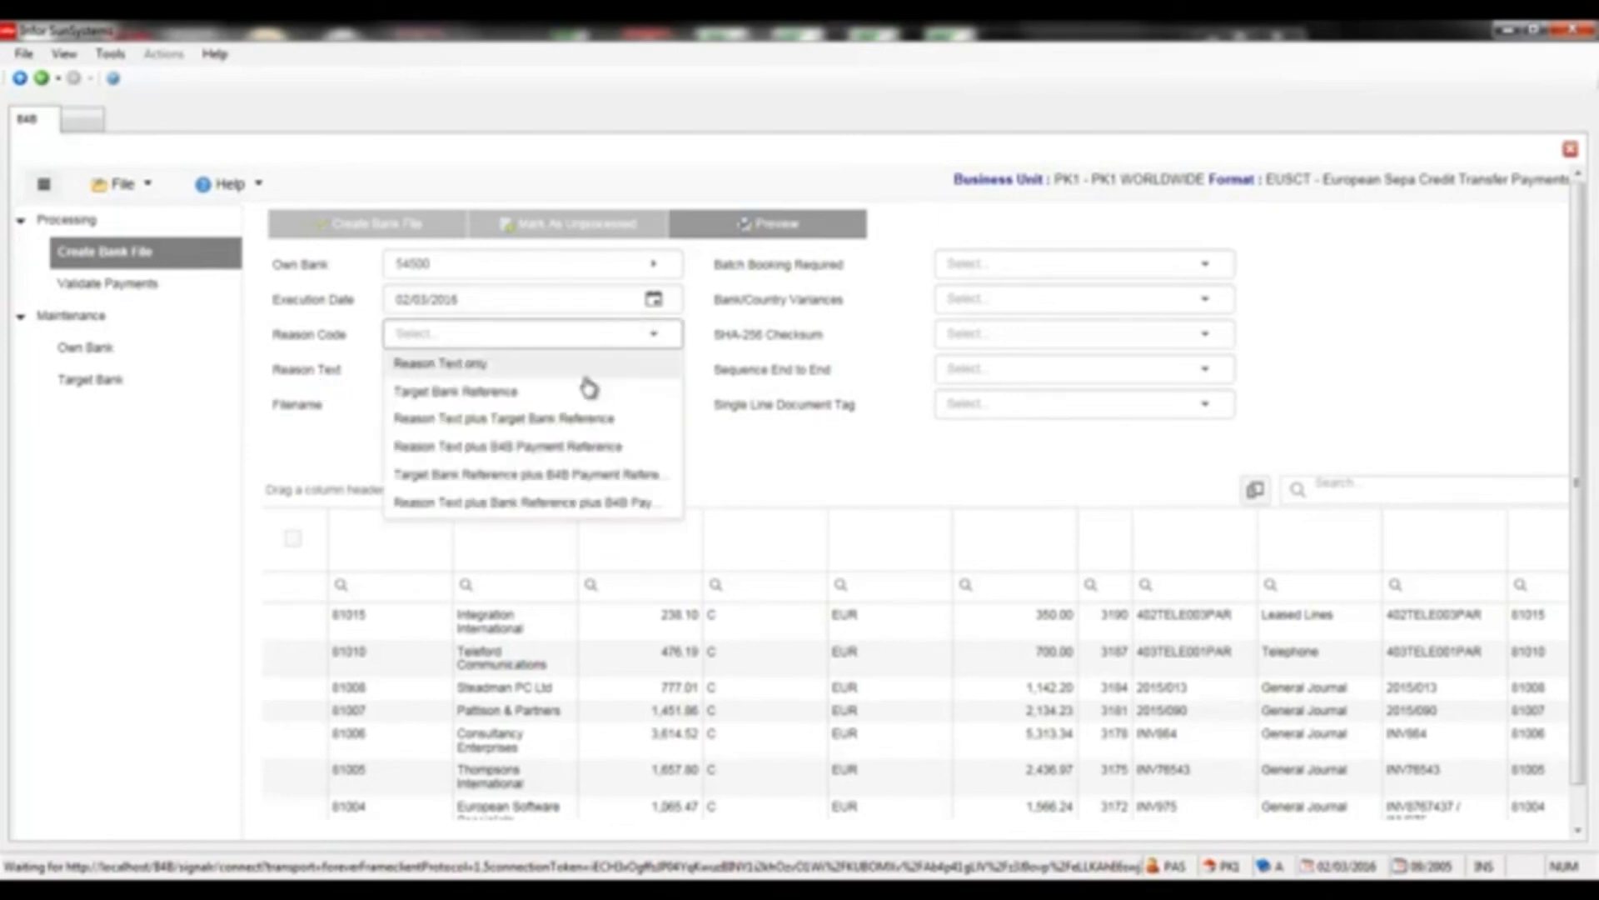
{"action": "left_click", "coordinate": [606, 450]}
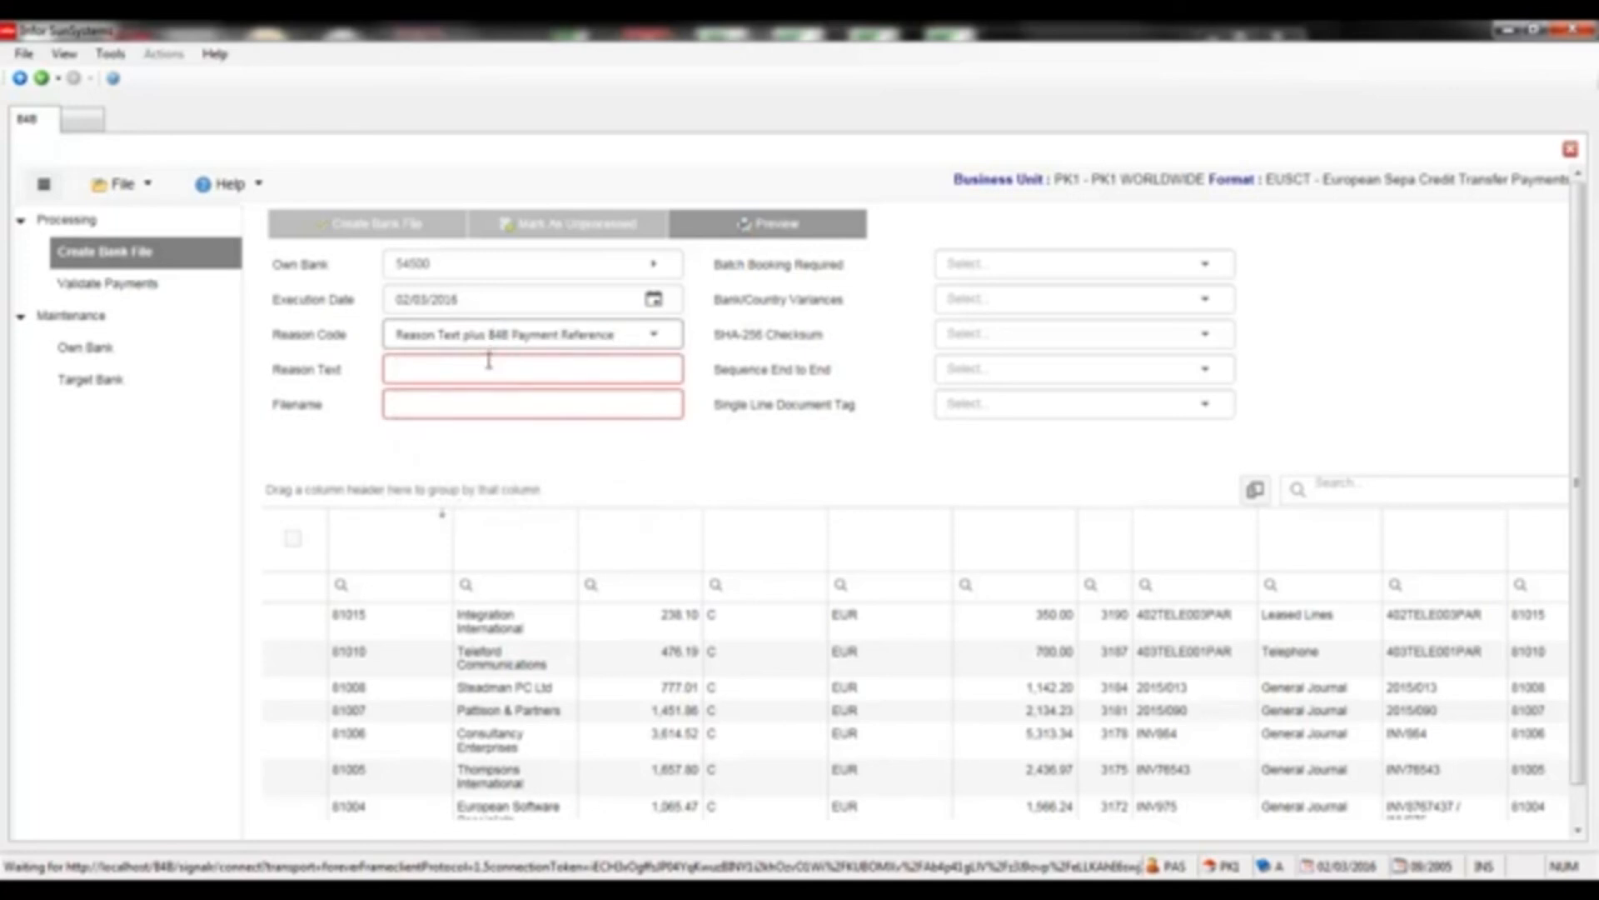
{"action": "left_click", "coordinate": [488, 368]}
{"action": "type", "text": "MY"}
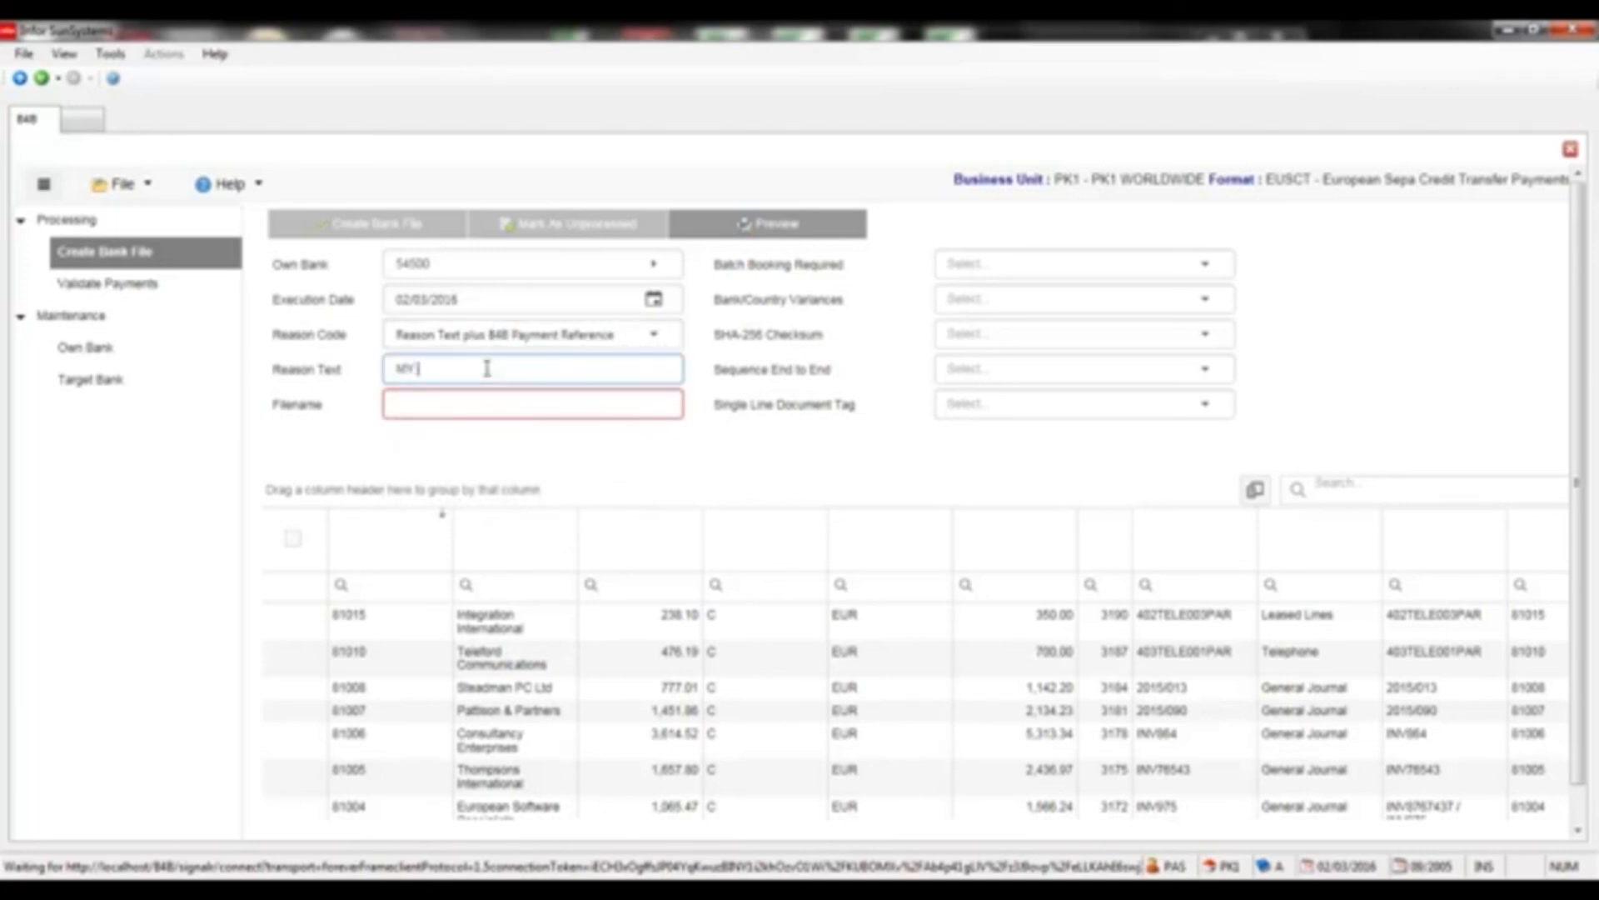
{"action": "type", "text": " COMPANY NAME"}
{"action": "key", "text": "Tab"}
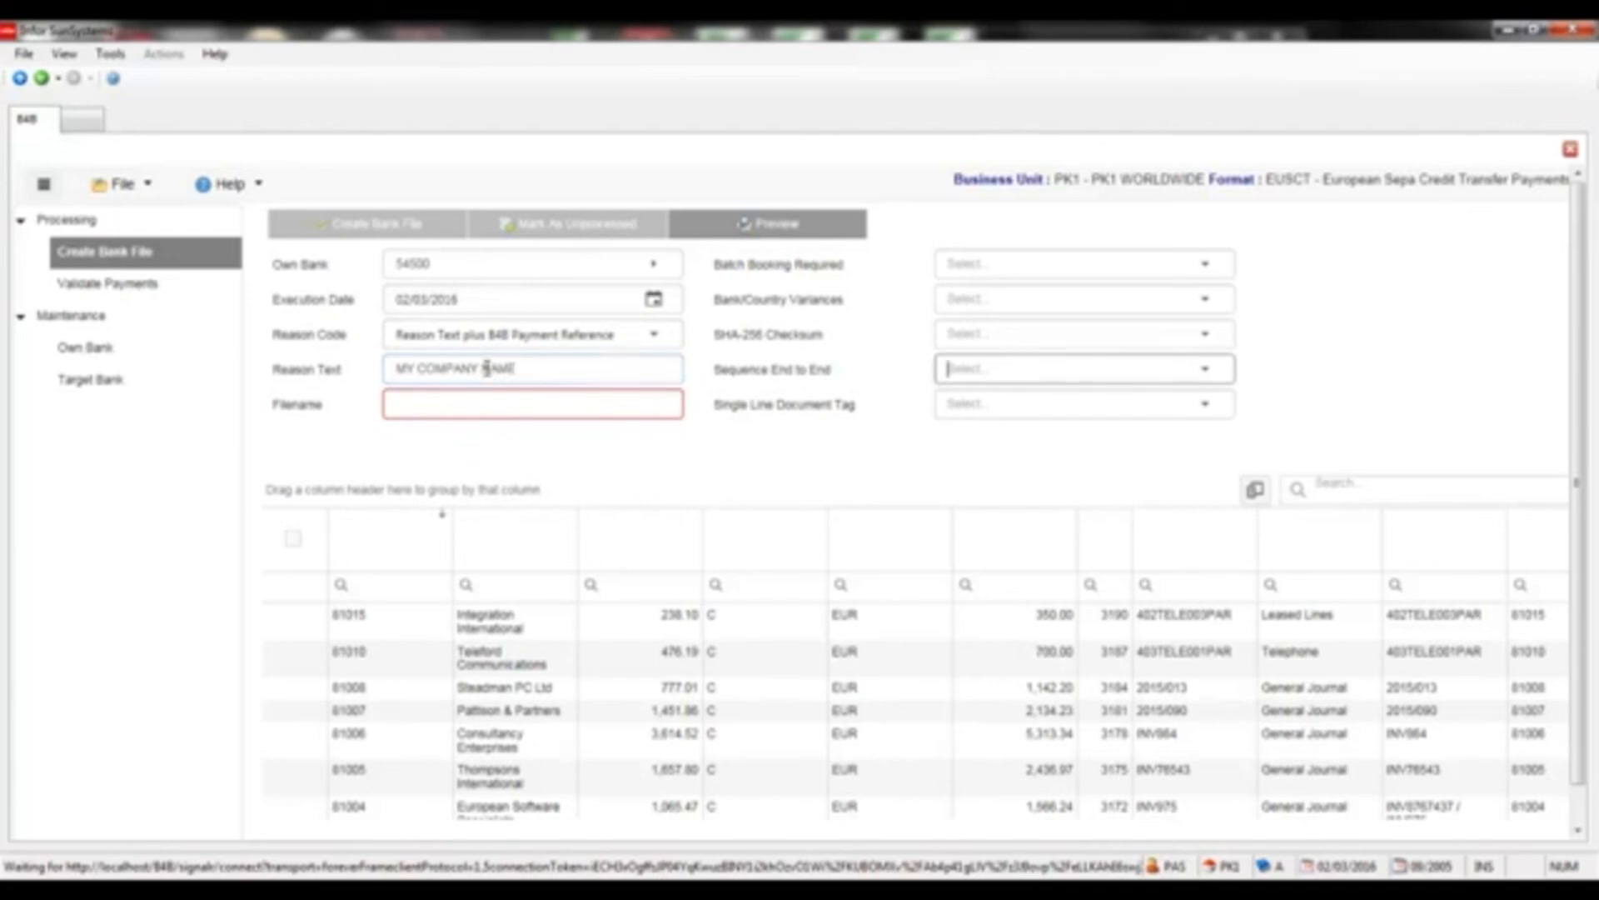
{"action": "left_click", "coordinate": [425, 403]}
{"action": "type", "text": "PK1"}
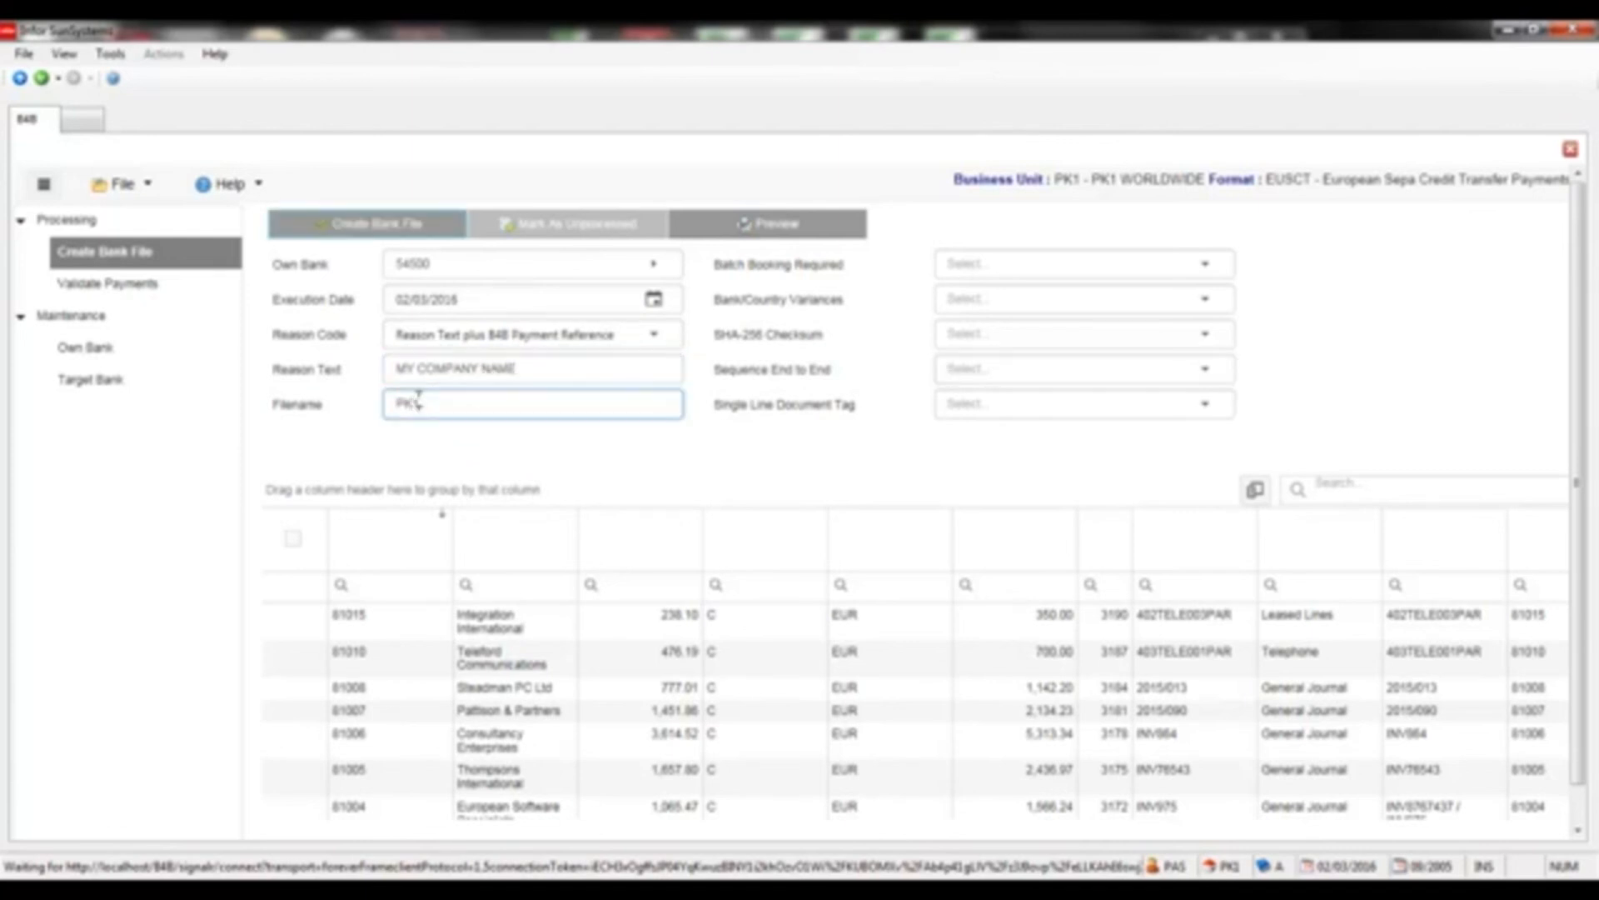
{"action": "type", "text": "-EUR-020316.XML"}
{"action": "key", "text": "Tab"}
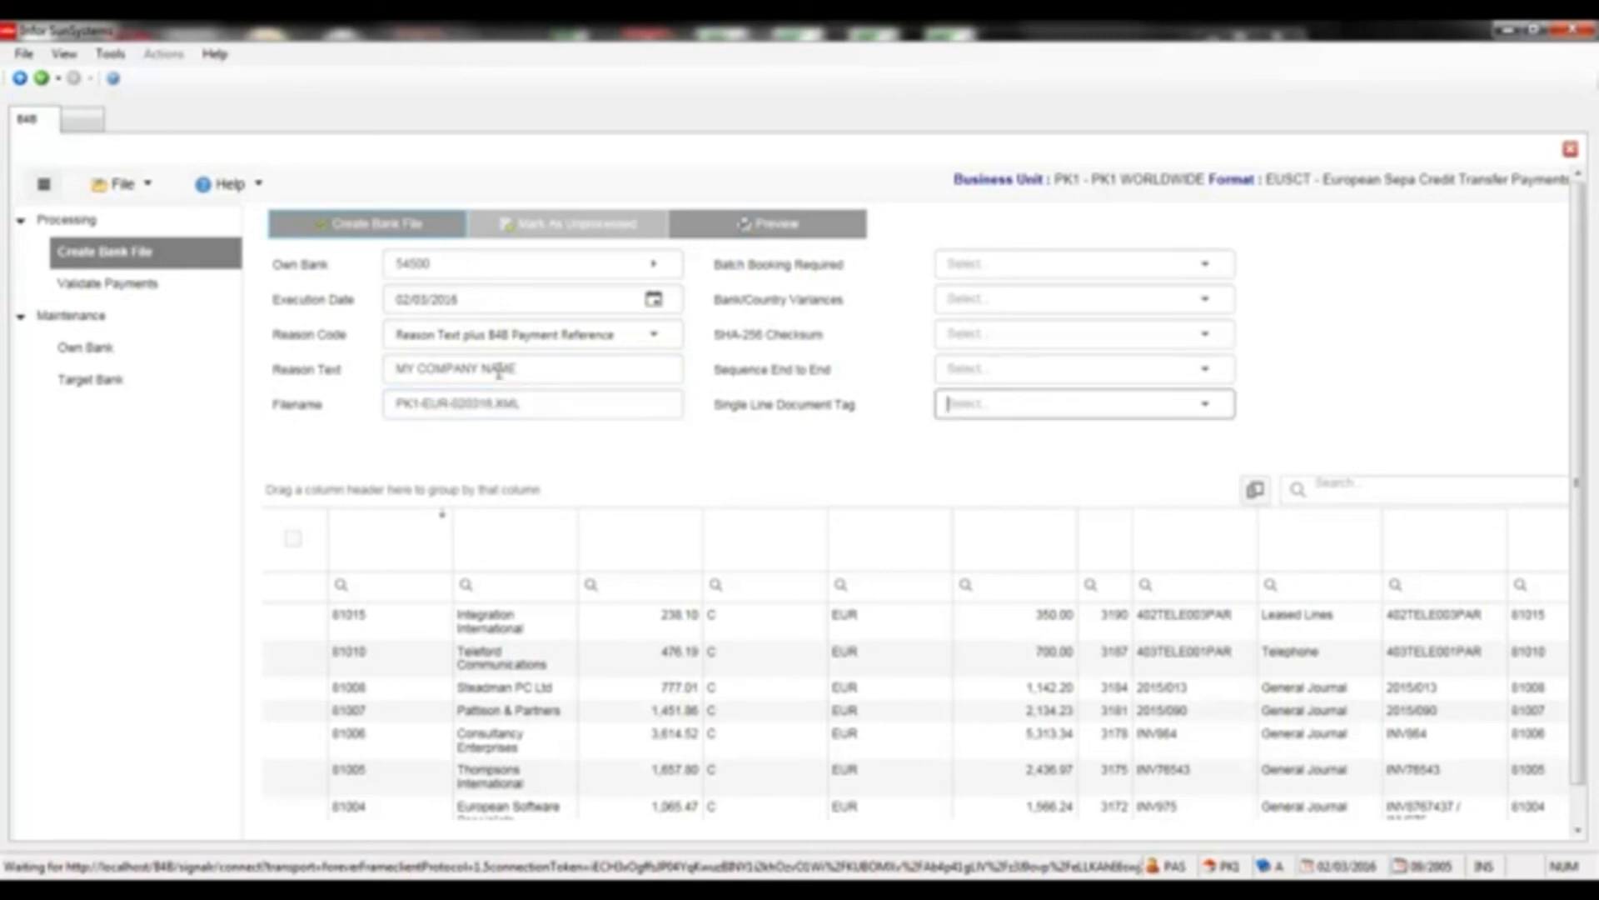
Set Batch Booking, no variances, checksum Not required, sequence and single-line tag Yes, then create the file
{"action": "left_click", "coordinate": [1195, 267]}
{"action": "left_click", "coordinate": [1005, 320]}
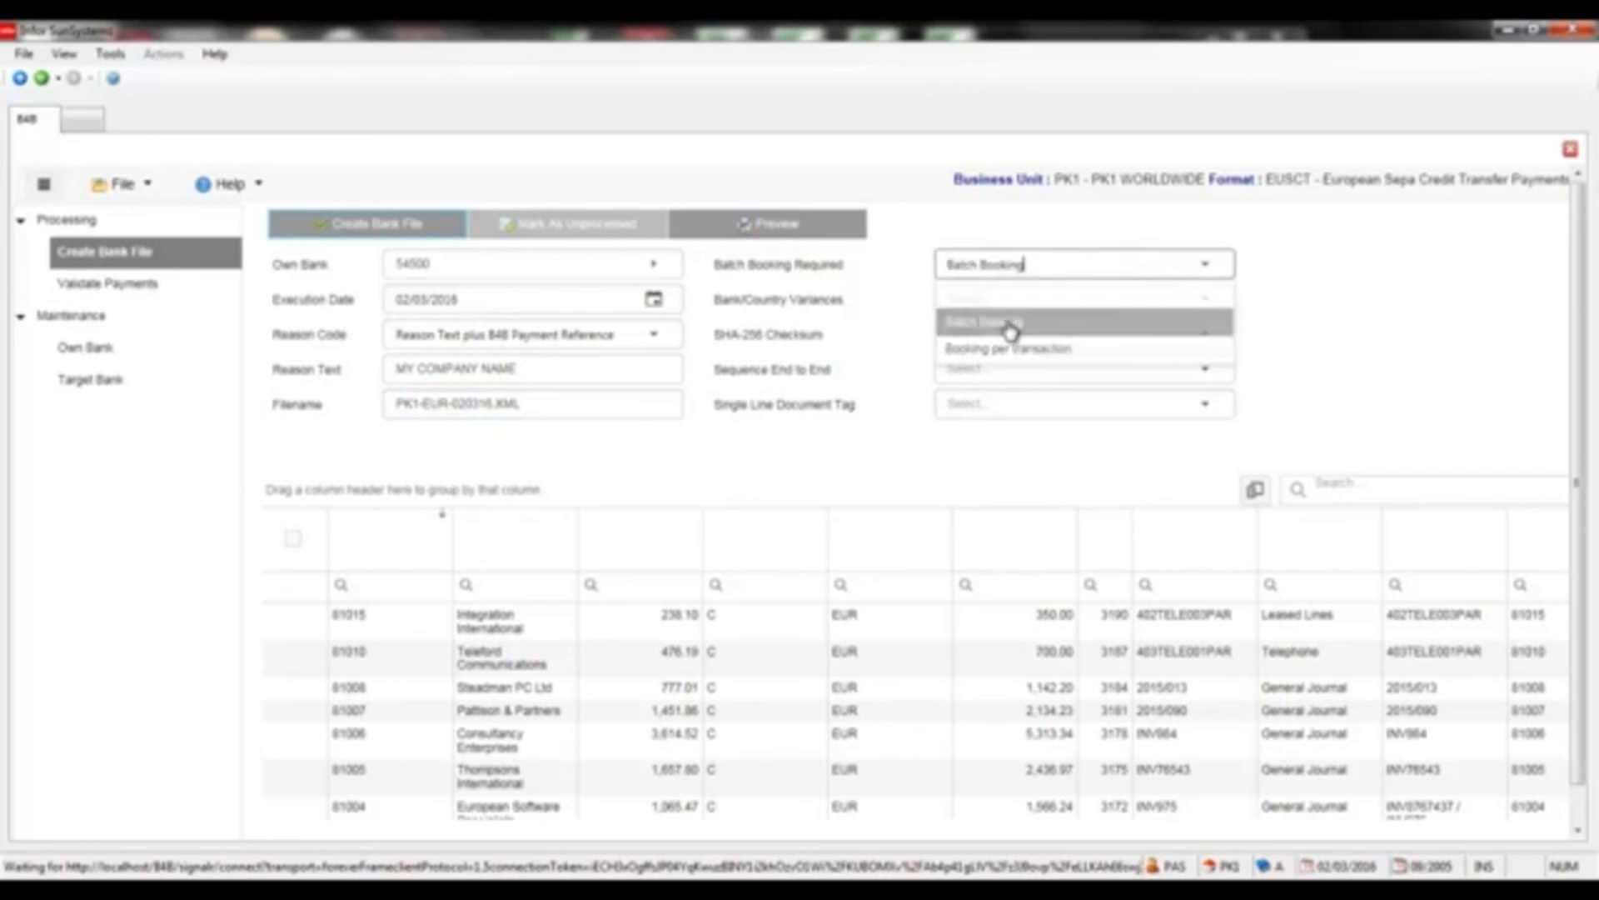
{"action": "left_click", "coordinate": [1203, 306]}
{"action": "left_click", "coordinate": [988, 358]}
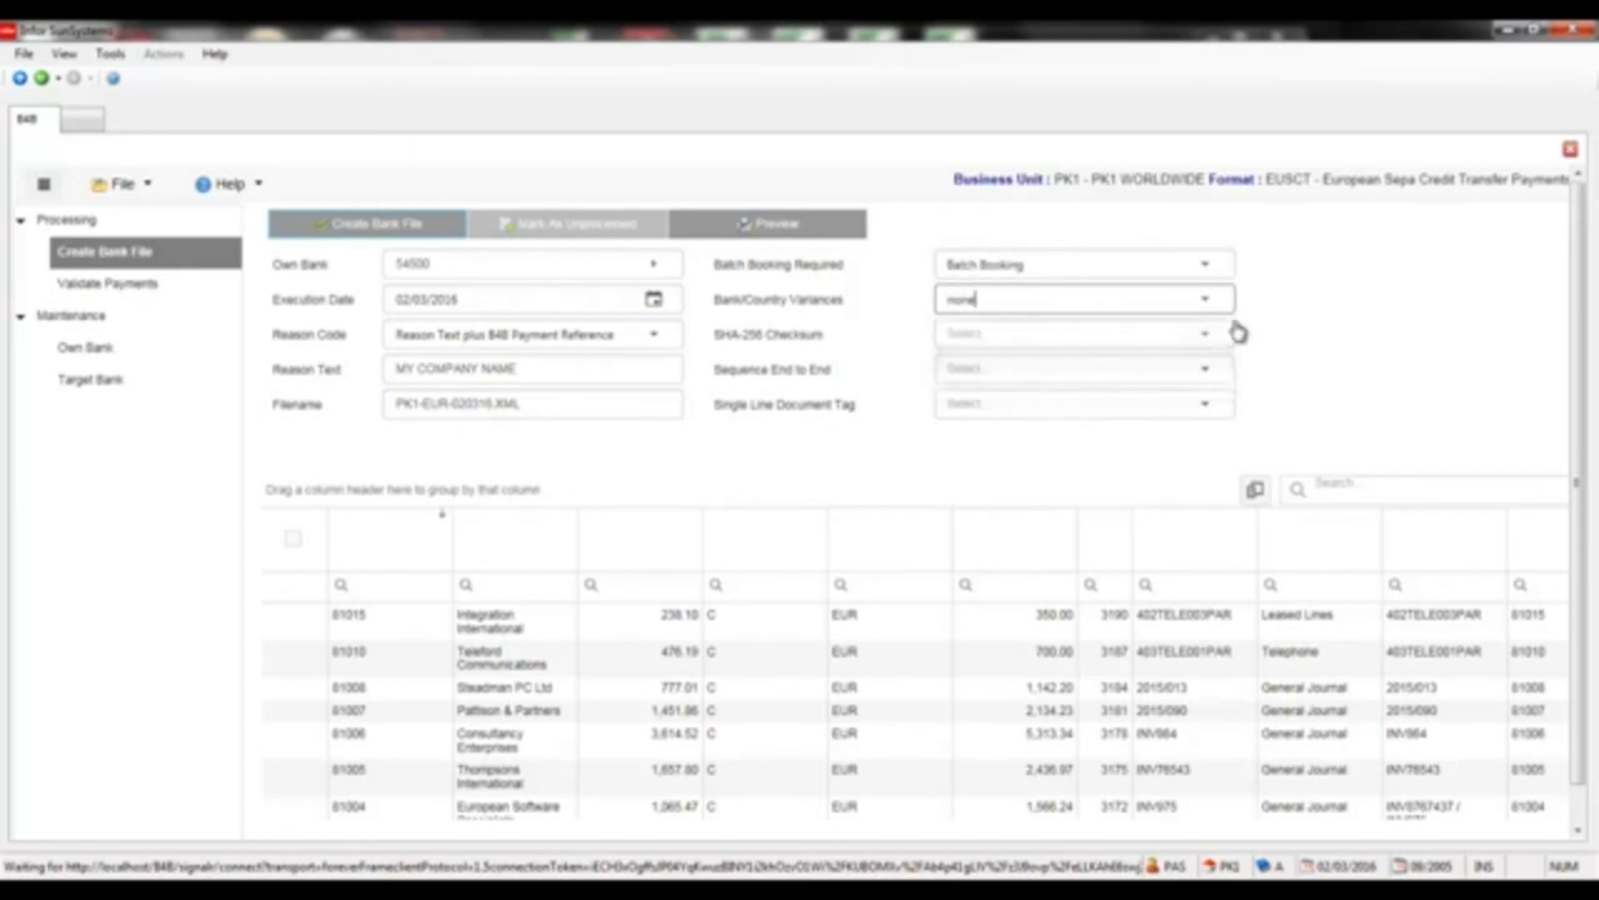
{"action": "left_click", "coordinate": [1209, 338]}
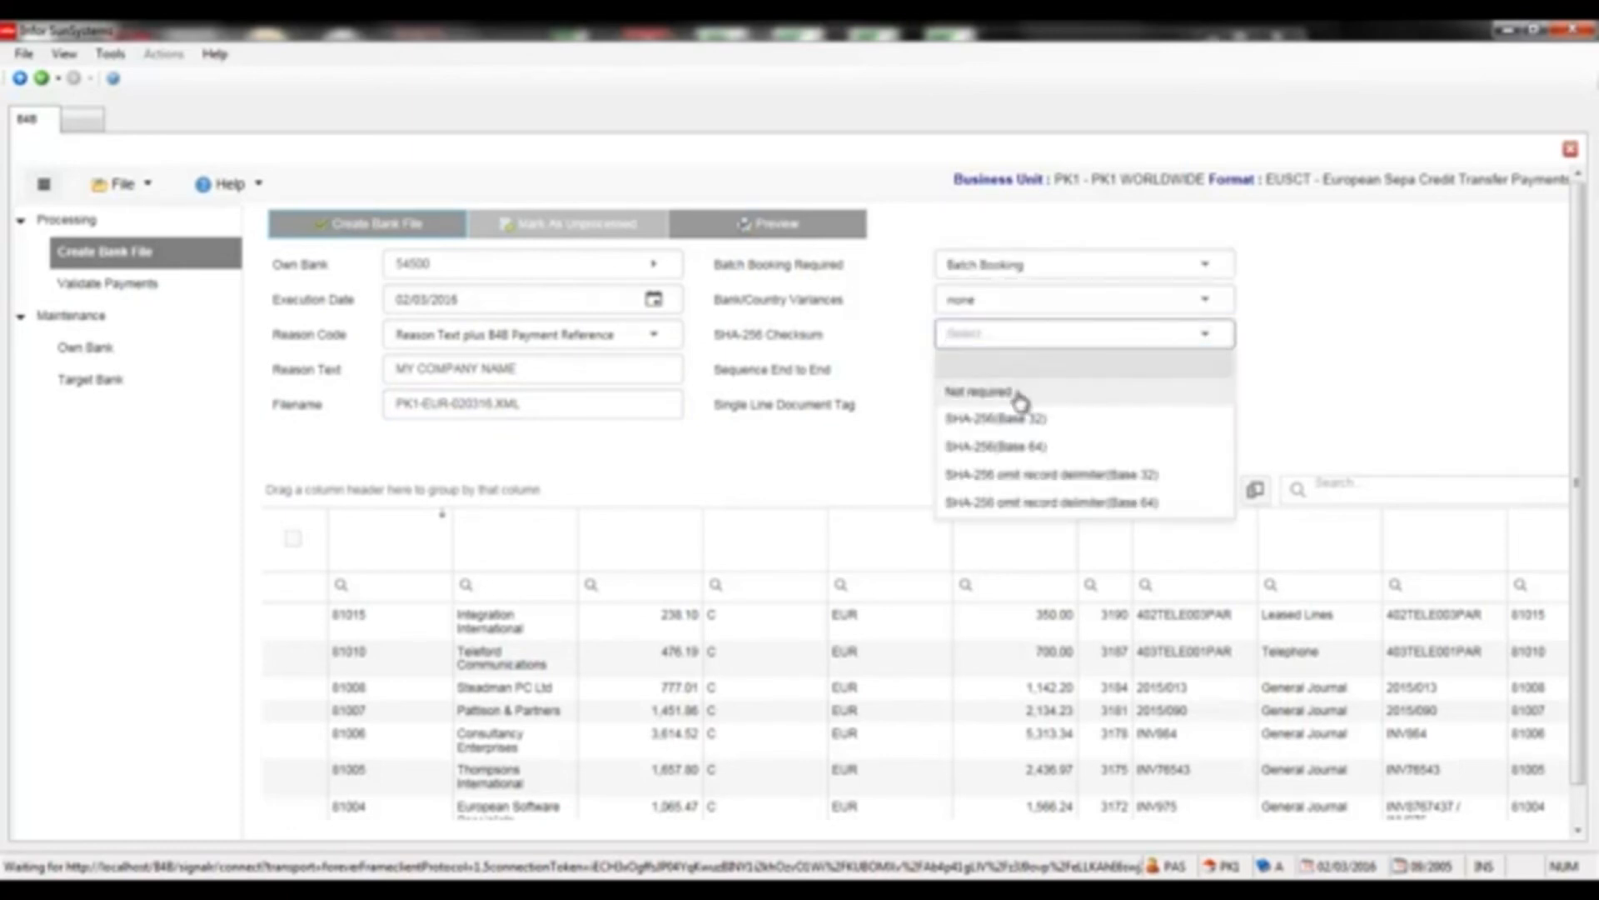
{"action": "left_click", "coordinate": [1080, 393]}
{"action": "left_click", "coordinate": [1205, 371]}
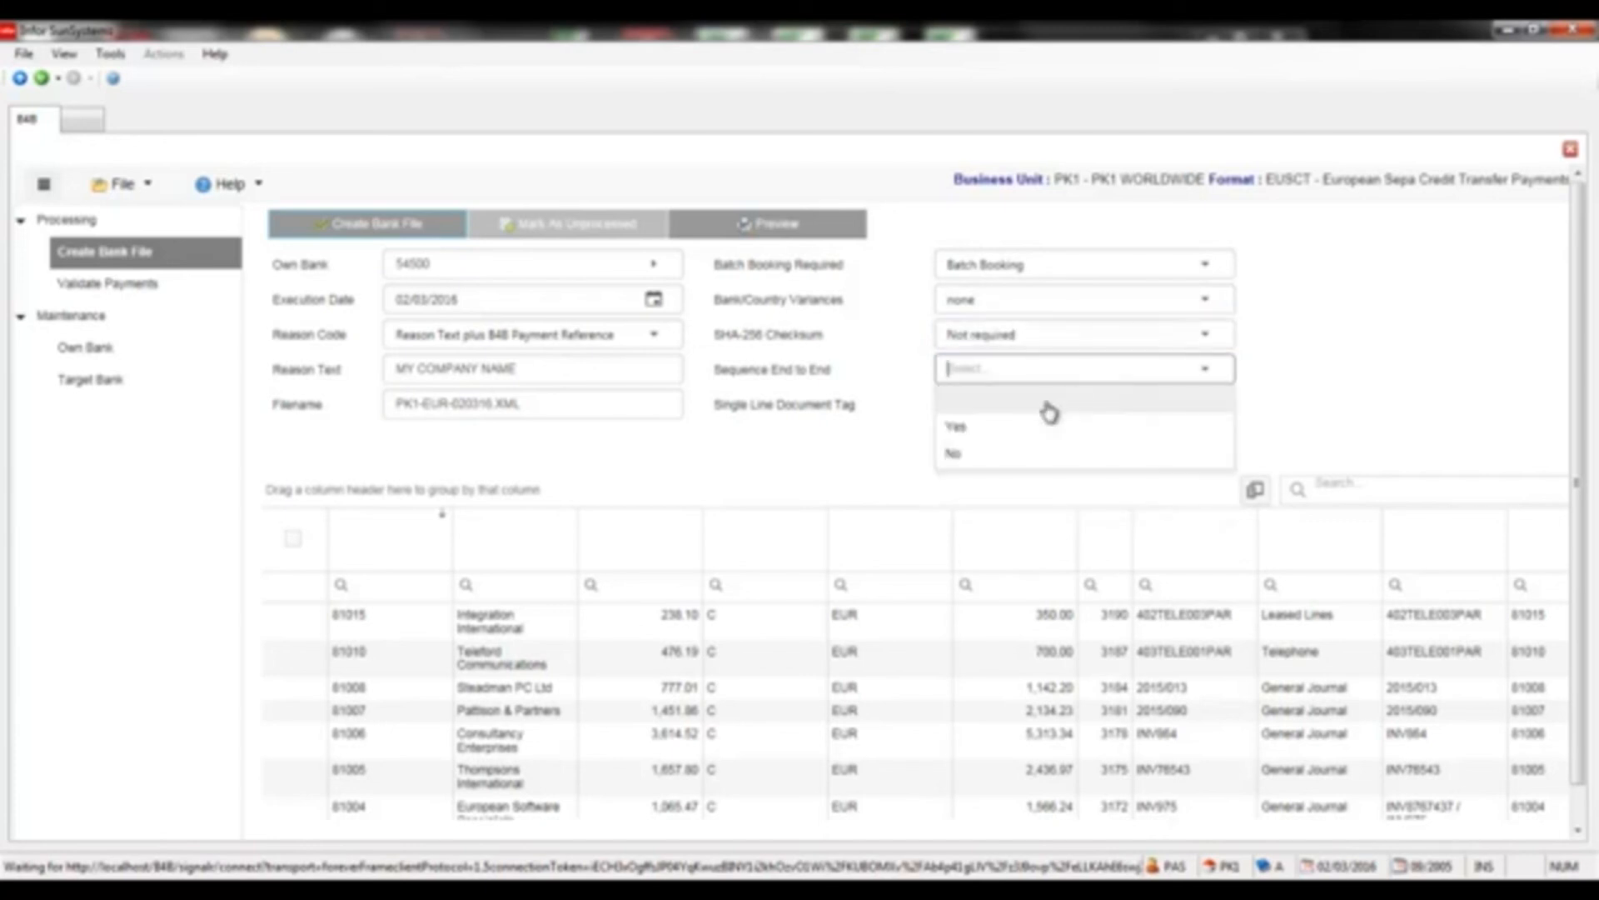
{"action": "left_click", "coordinate": [1008, 428]}
{"action": "left_click", "coordinate": [1205, 406]}
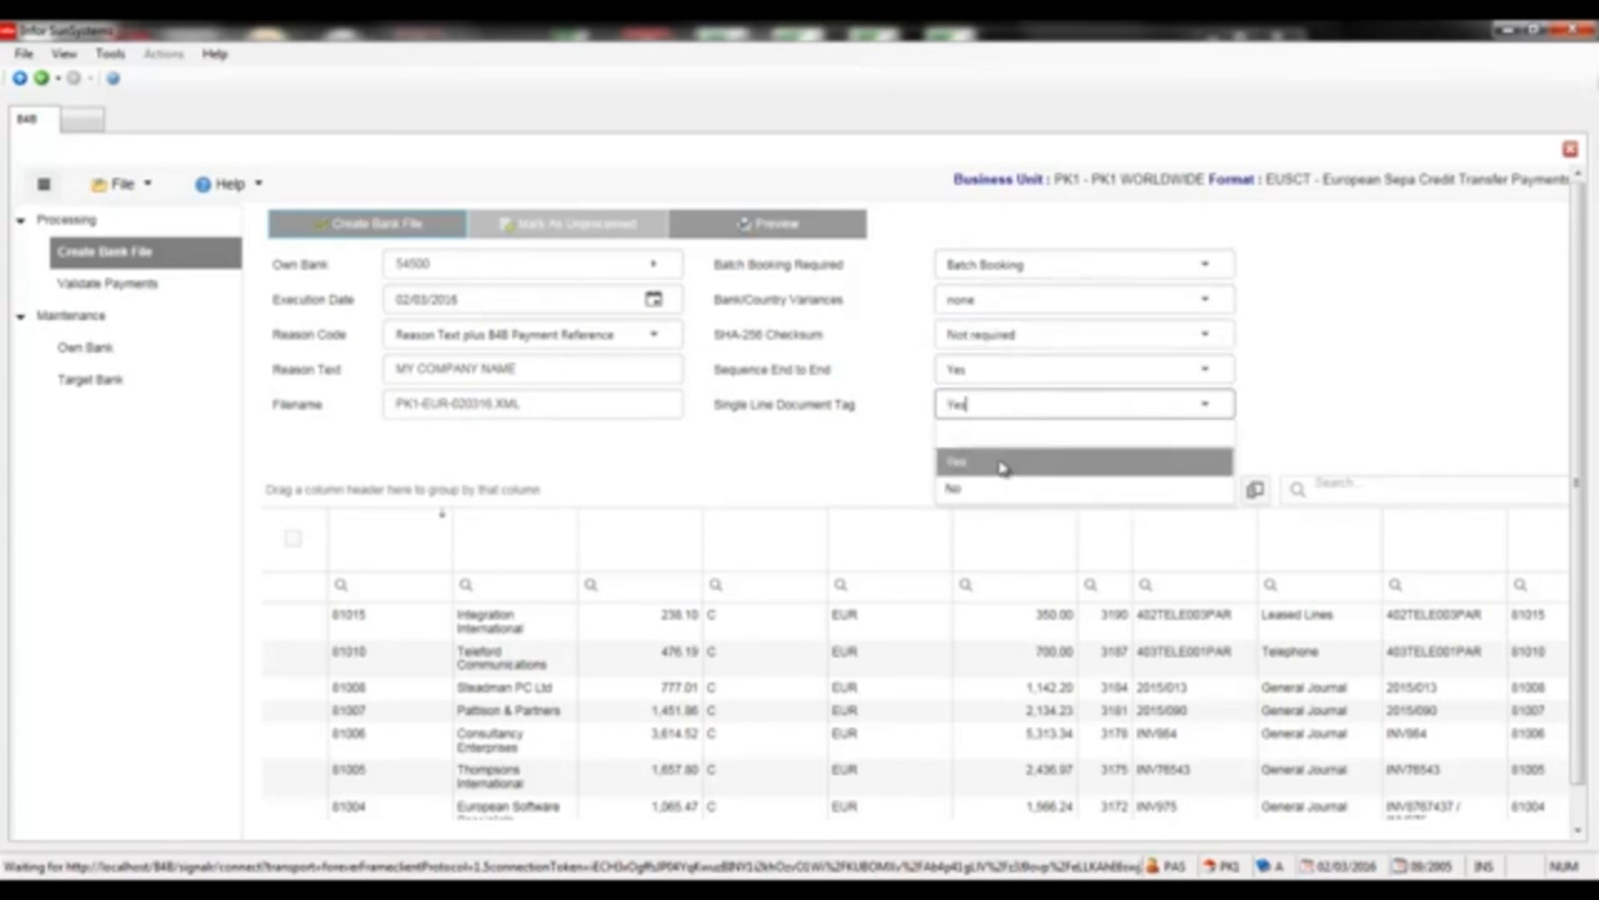
{"action": "left_click", "coordinate": [1008, 457]}
{"action": "left_click", "coordinate": [332, 226]}
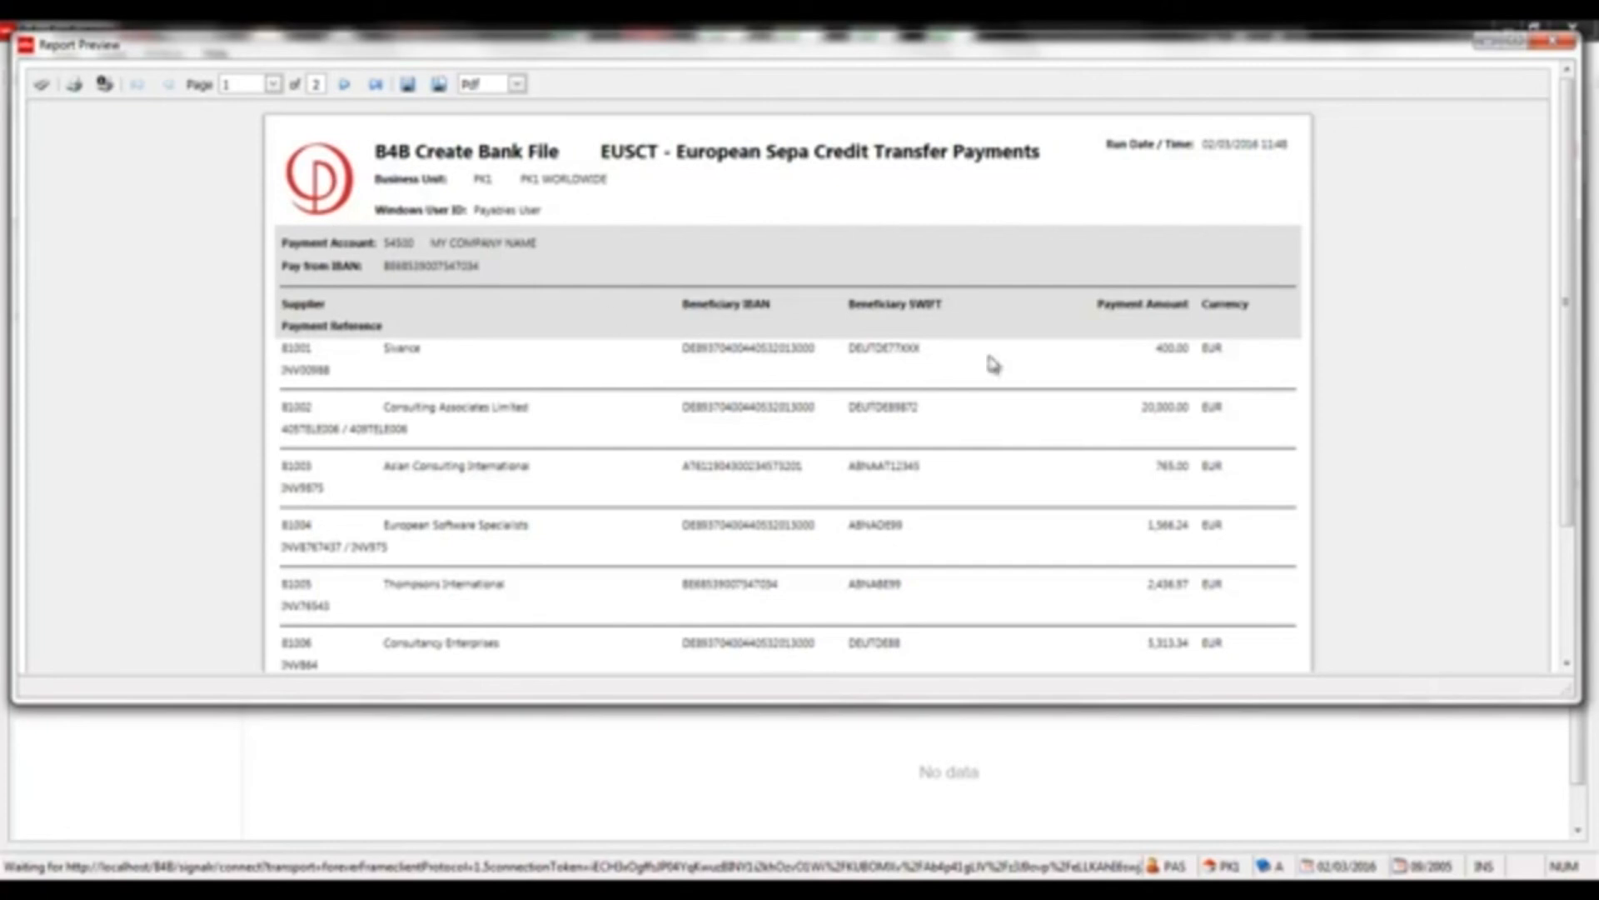
Review the report through page 2's totals of 10 payments, 34,807.98 EUR, then close the preview
{"action": "mouse_move", "coordinate": [1569, 204]}
{"action": "left_mouse_down"}
{"action": "mouse_move", "coordinate": [1571, 350]}
{"action": "mouse_move", "coordinate": [1569, 204]}
{"action": "left_mouse_up"}
{"action": "left_click", "coordinate": [346, 89]}
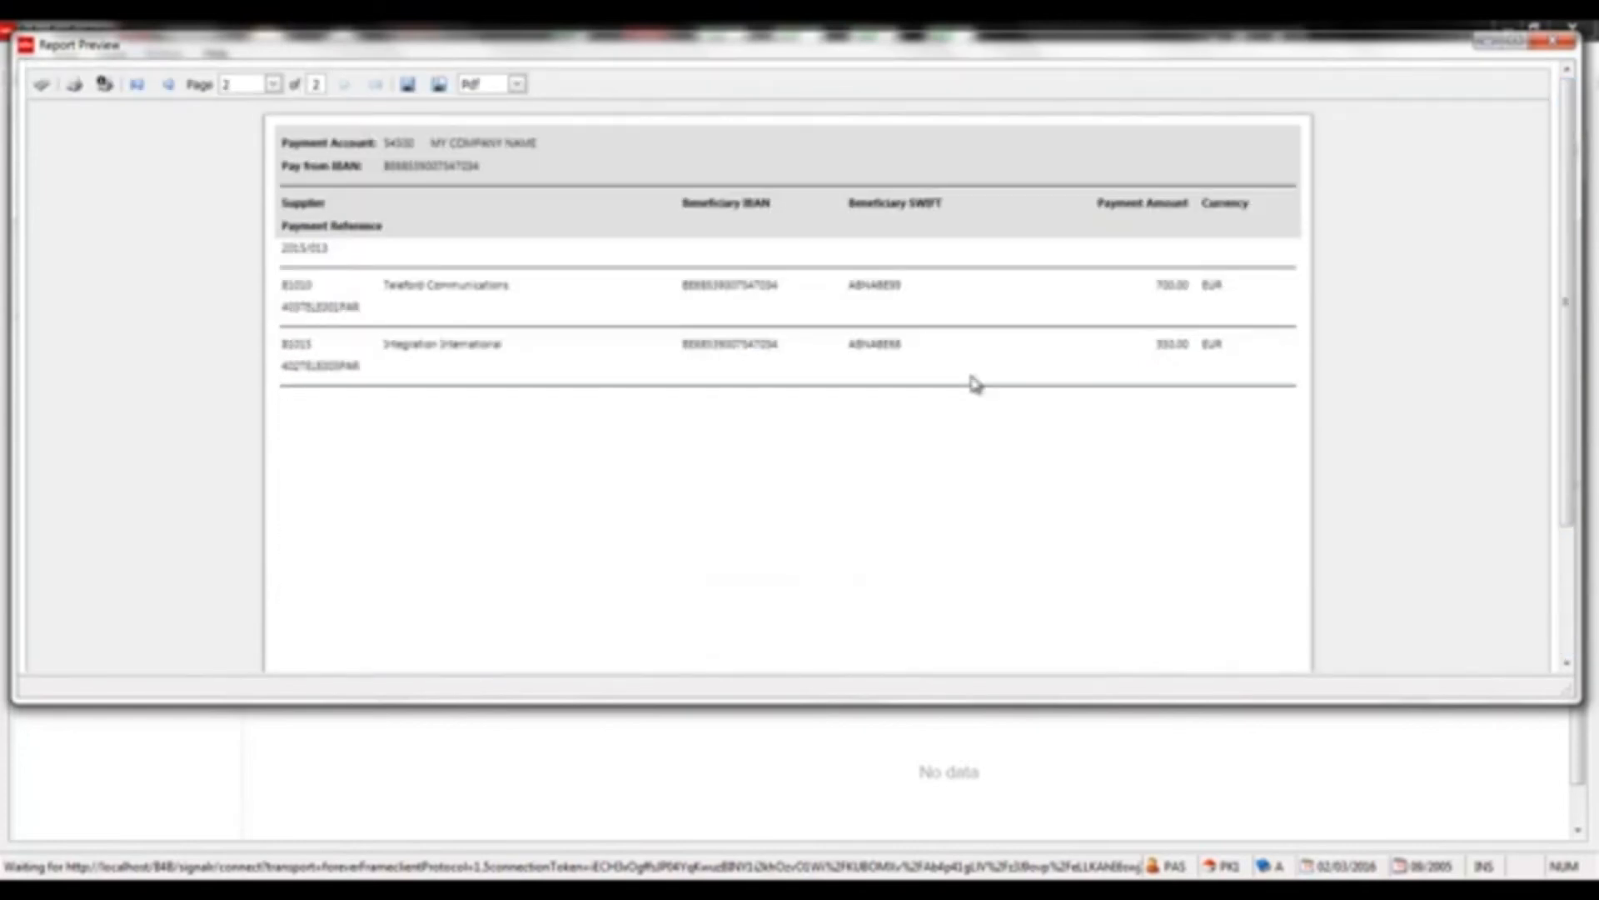
{"action": "left_click_drag", "start_coordinate": [1577, 355], "coordinate": [1595, 523]}
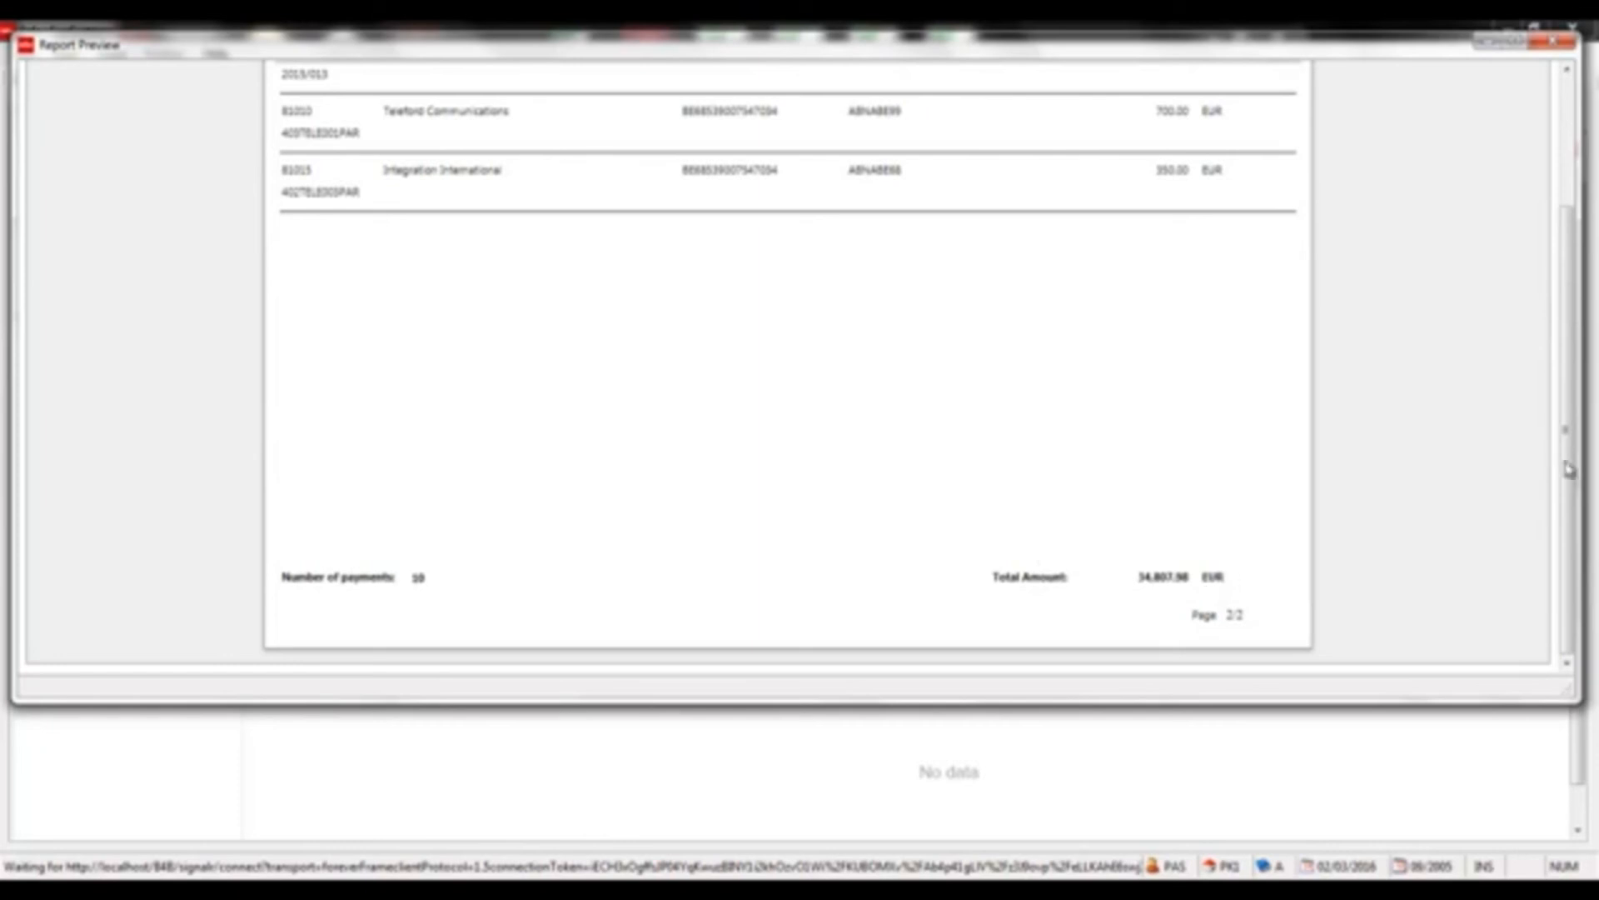
{"action": "left_click_drag", "start_coordinate": [1564, 464], "coordinate": [1552, 287]}
{"action": "left_click", "coordinate": [1553, 42]}
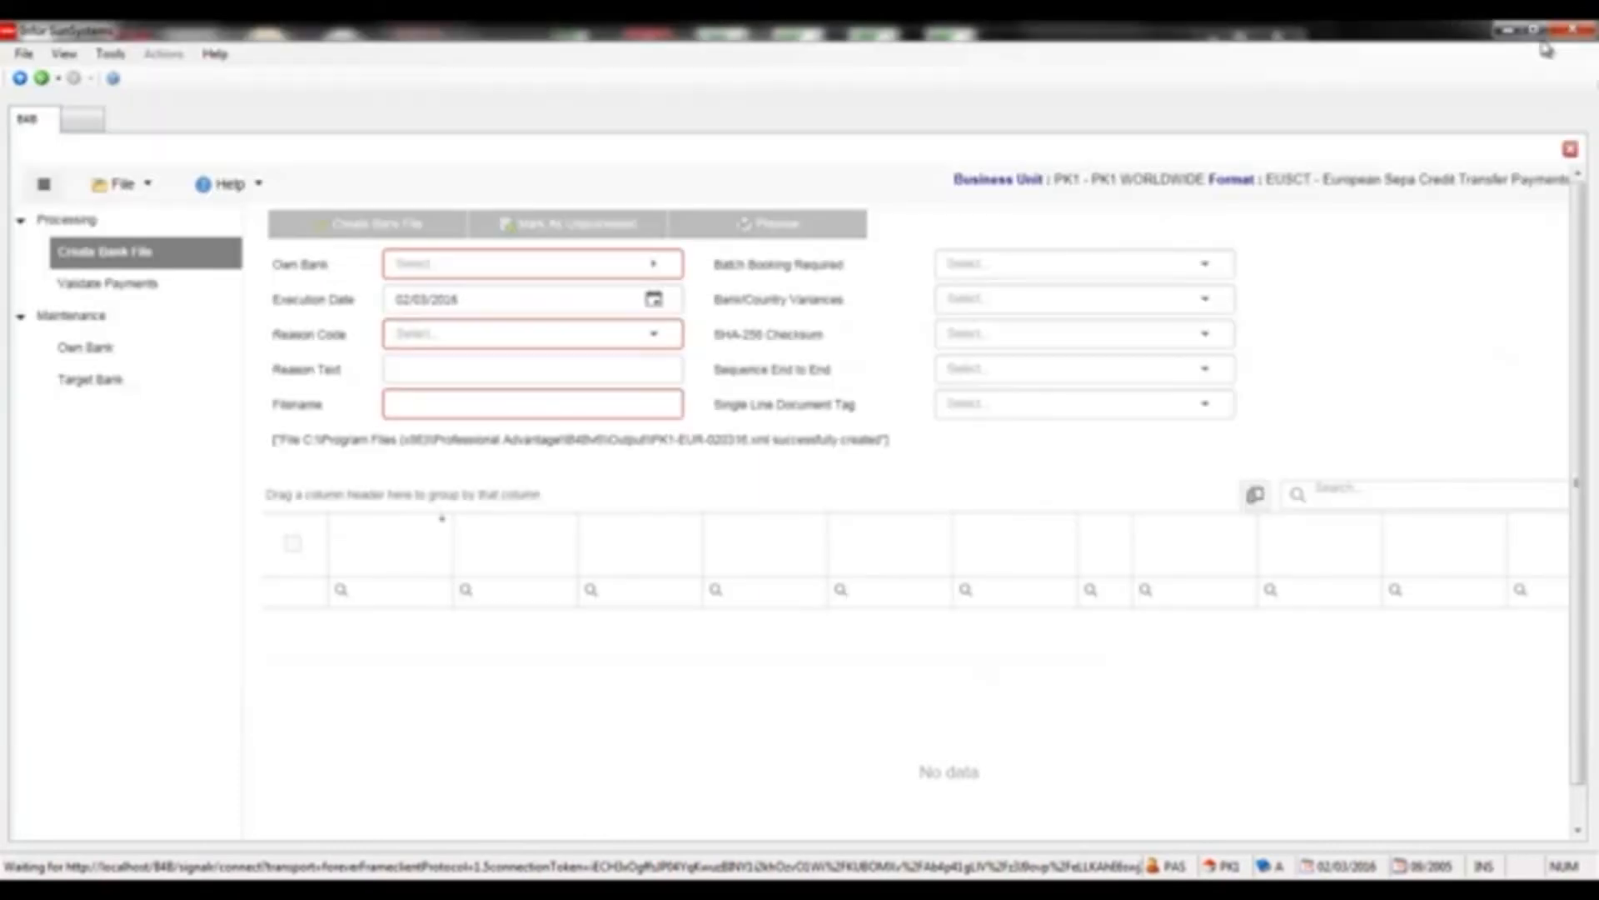